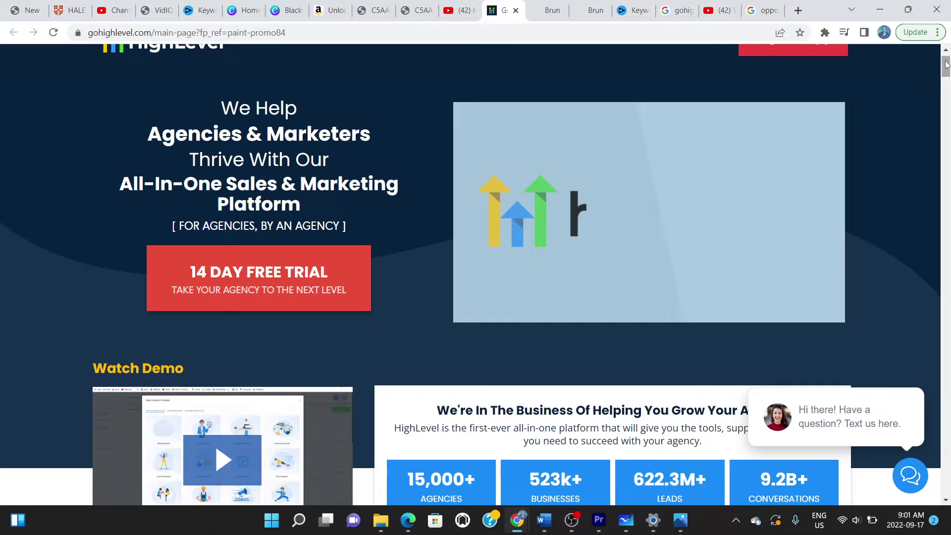
- Scroll down past the features comparison table to the $497/month White Label Mobile App + Custom Zap Upgrade card
scroll(946, 59, "up", 1)
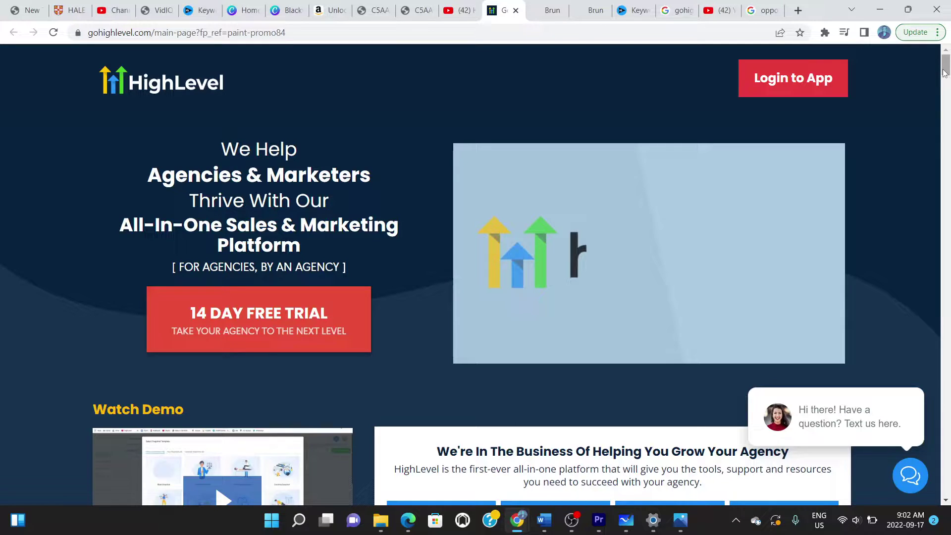
left_click_drag(944, 73, 944, 88)
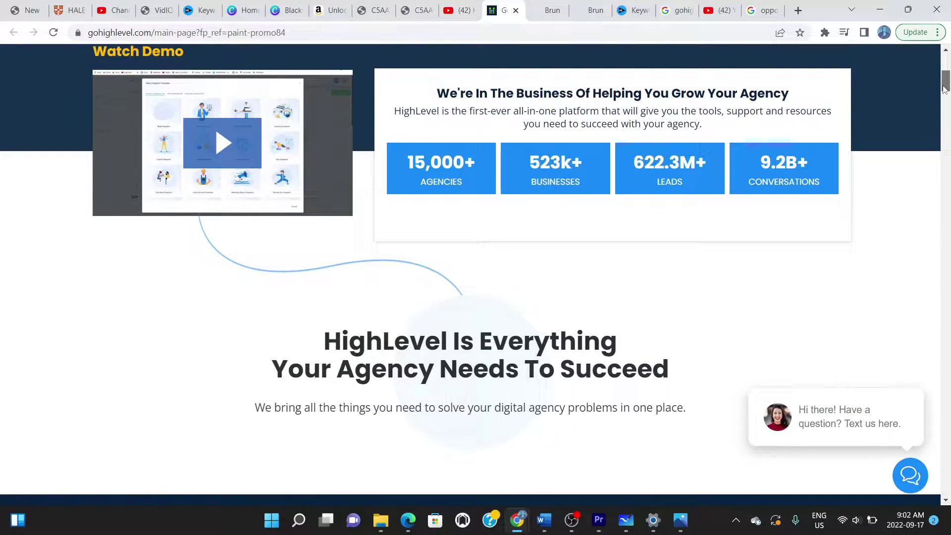
left_click_drag(944, 88, 947, 128)
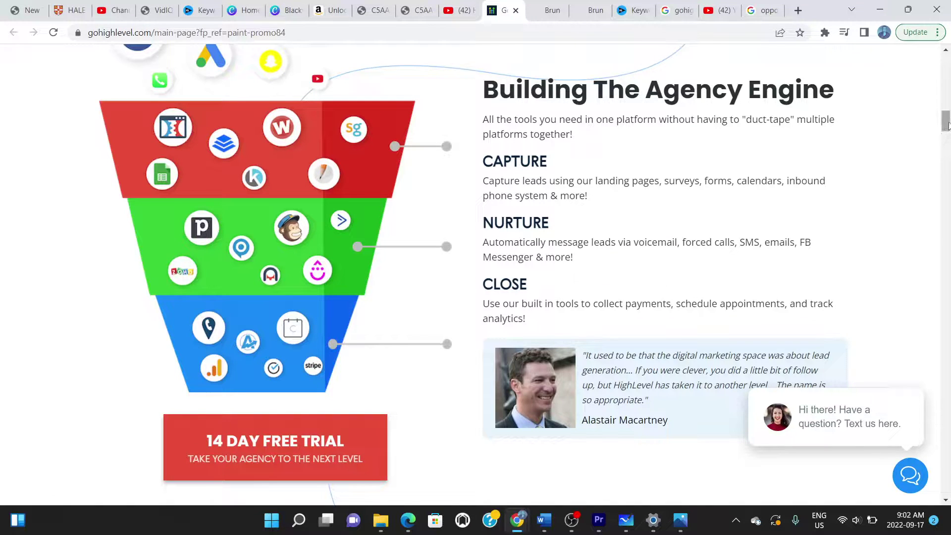
left_click_drag(947, 127, 947, 173)
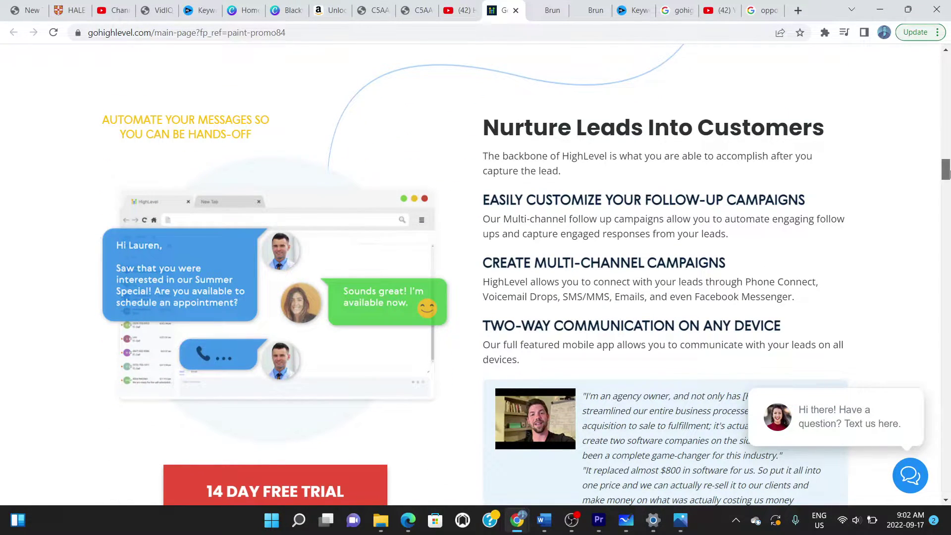
left_click_drag(947, 173, 947, 183)
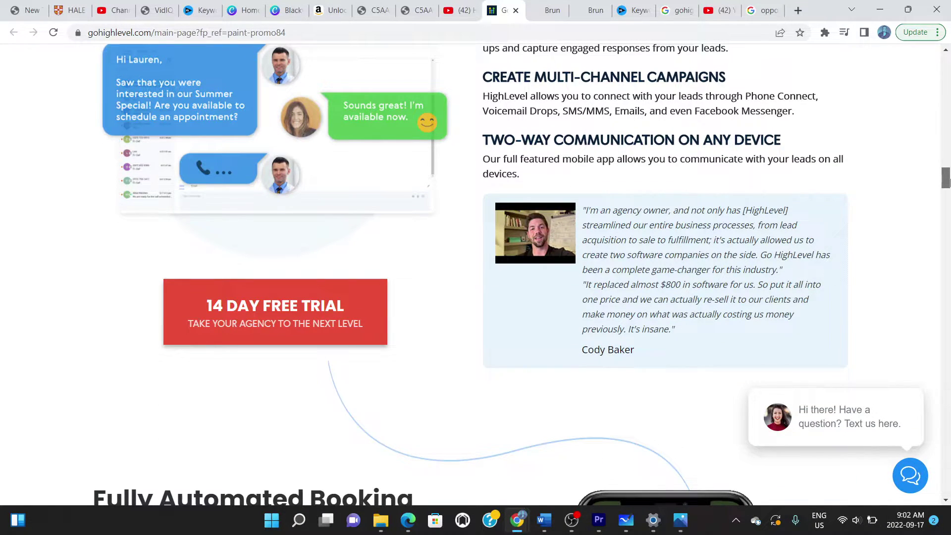
left_click_drag(946, 182, 946, 192)
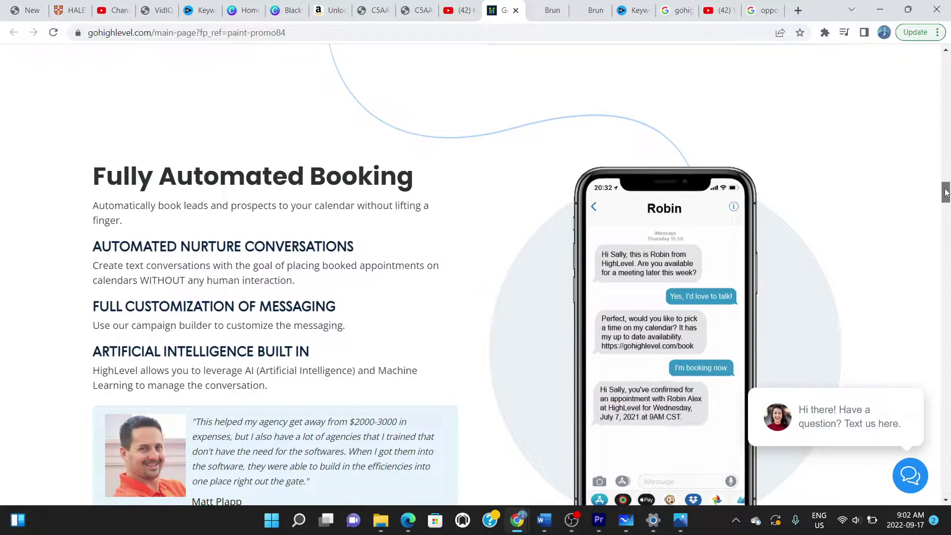
left_click_drag(945, 192, 945, 195)
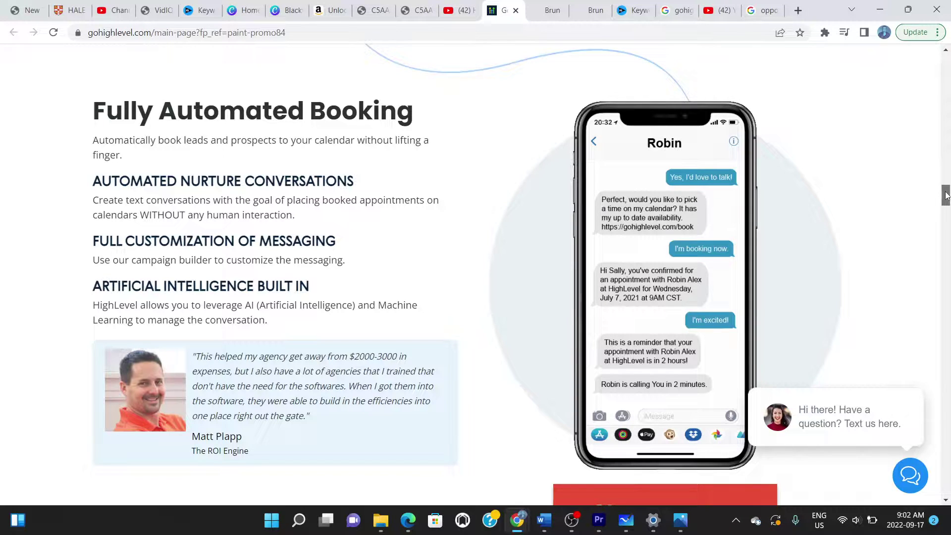
left_click_drag(945, 195, 946, 252)
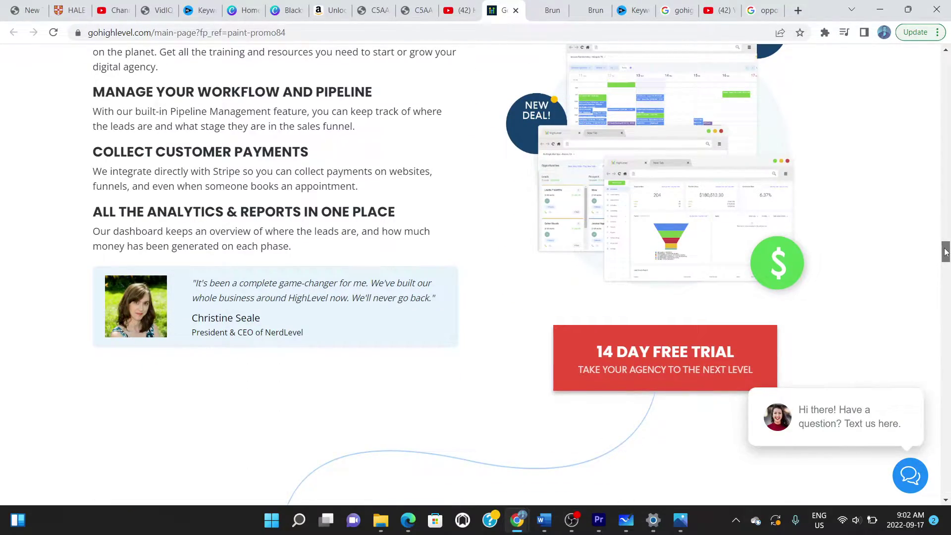
left_click_drag(945, 252, 817, 60)
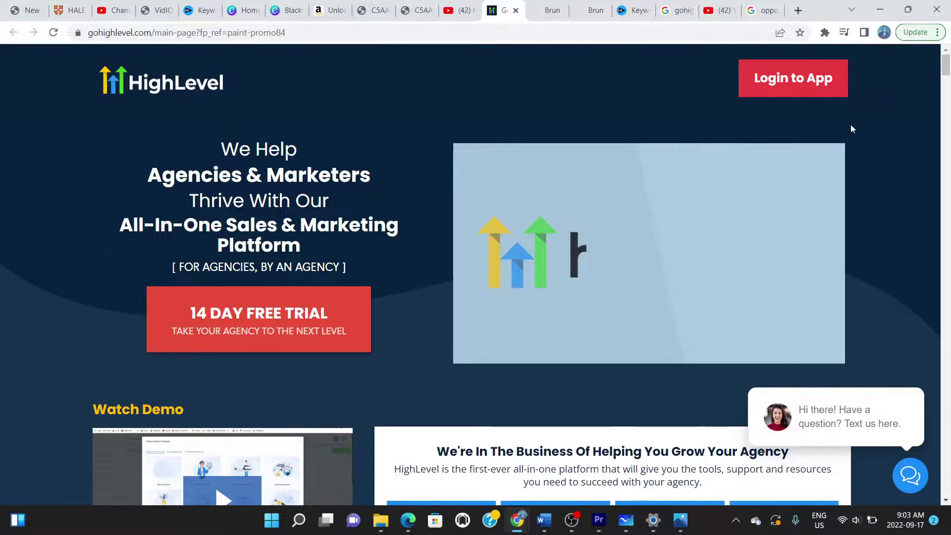
left_click_drag(945, 73, 947, 383)
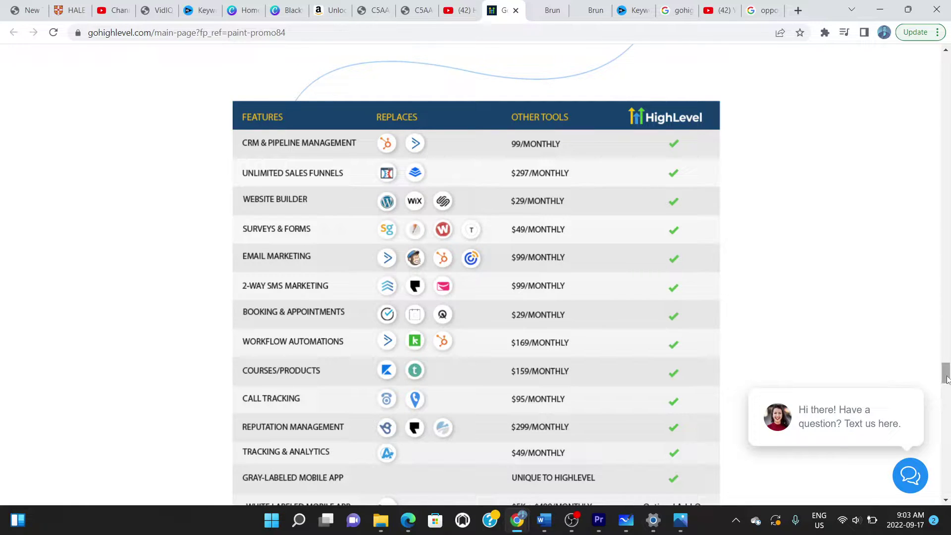
left_click_drag(945, 379, 945, 436)
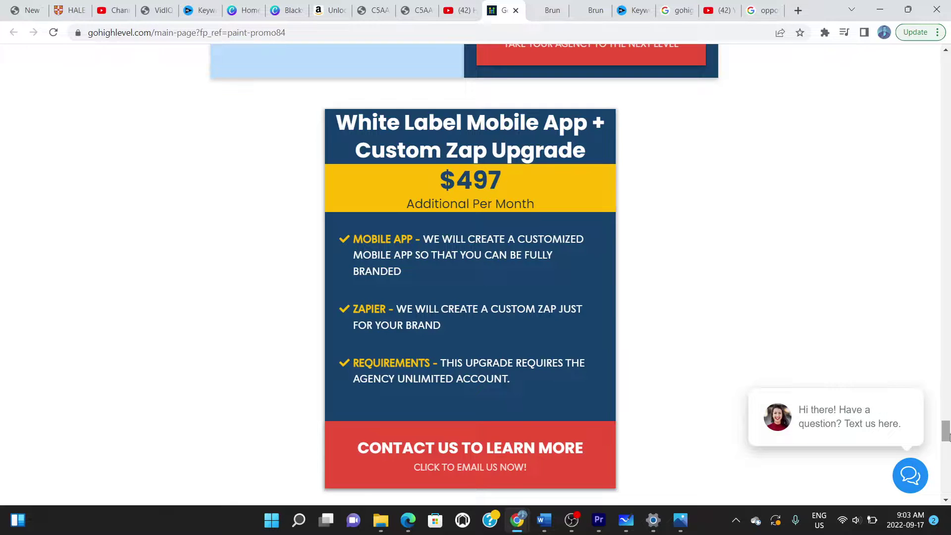
- Scroll back to the Pricing section showing Agency Starter at $97 and Agency Unlimited at $297
left_click_drag(945, 436, 947, 415)
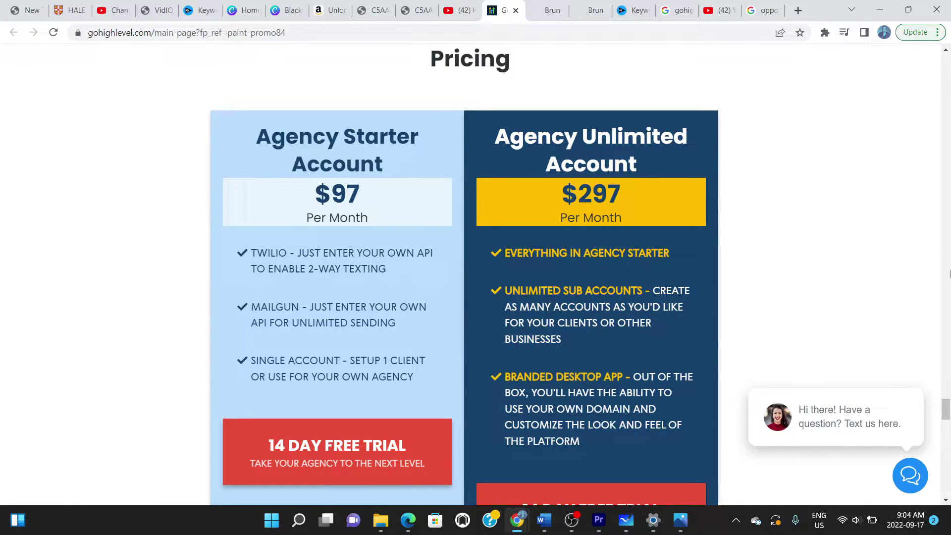
left_click_drag(946, 411, 946, 429)
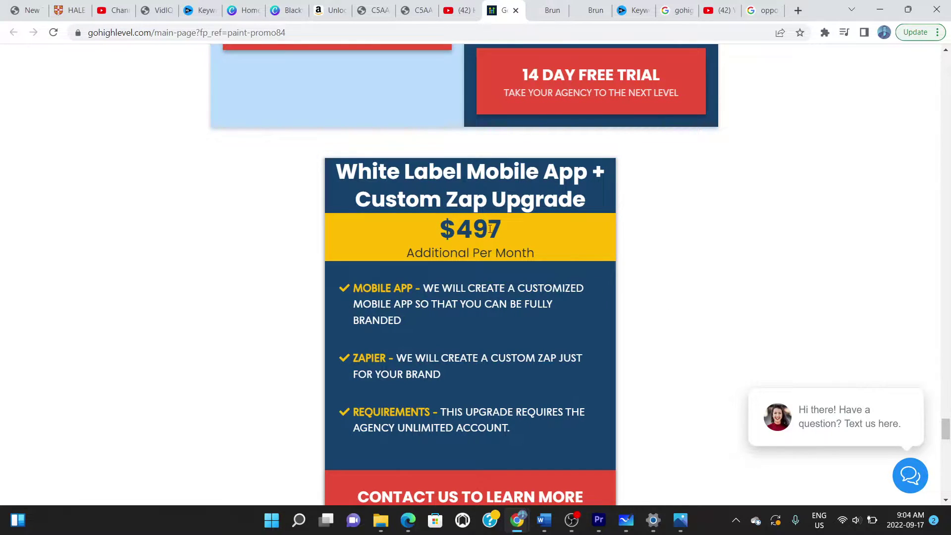
scroll(768, 363, "up", 8)
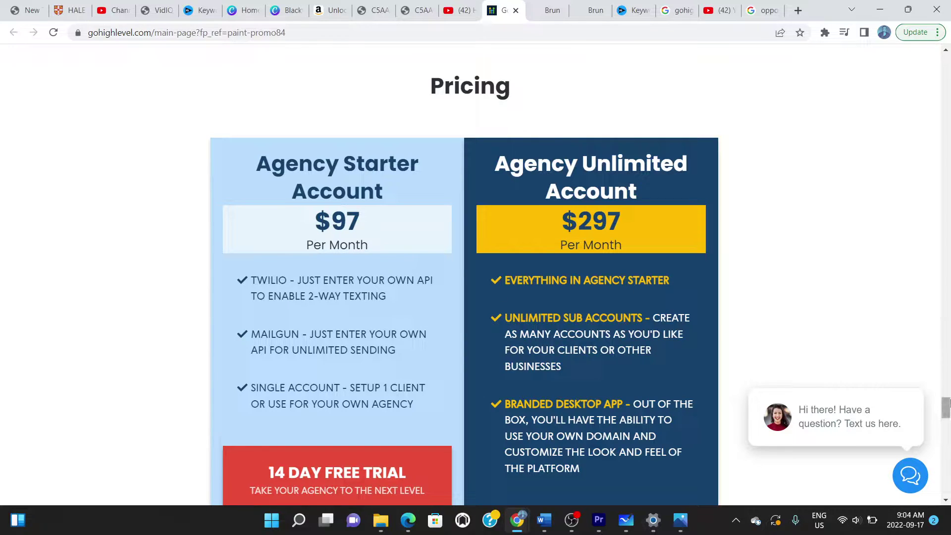
left_click_drag(945, 409, 946, 416)
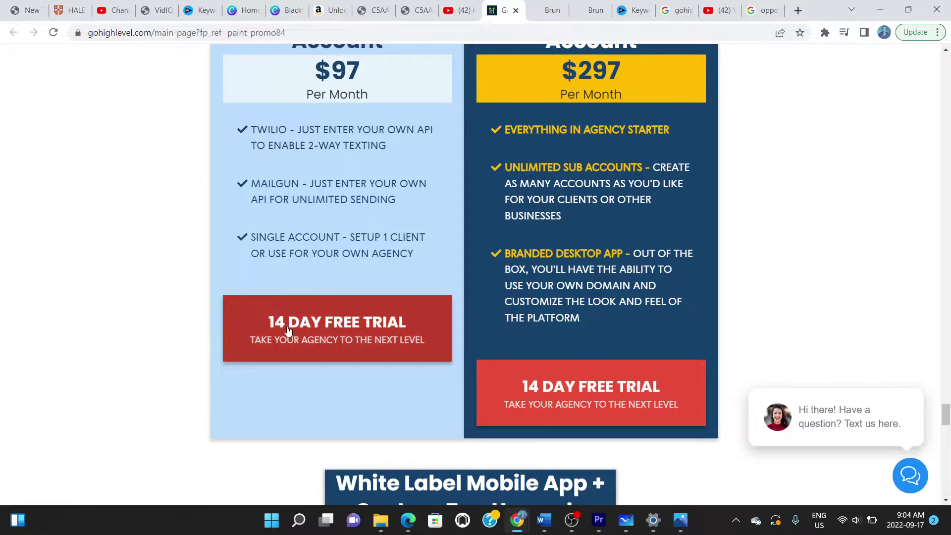
left_click(329, 331)
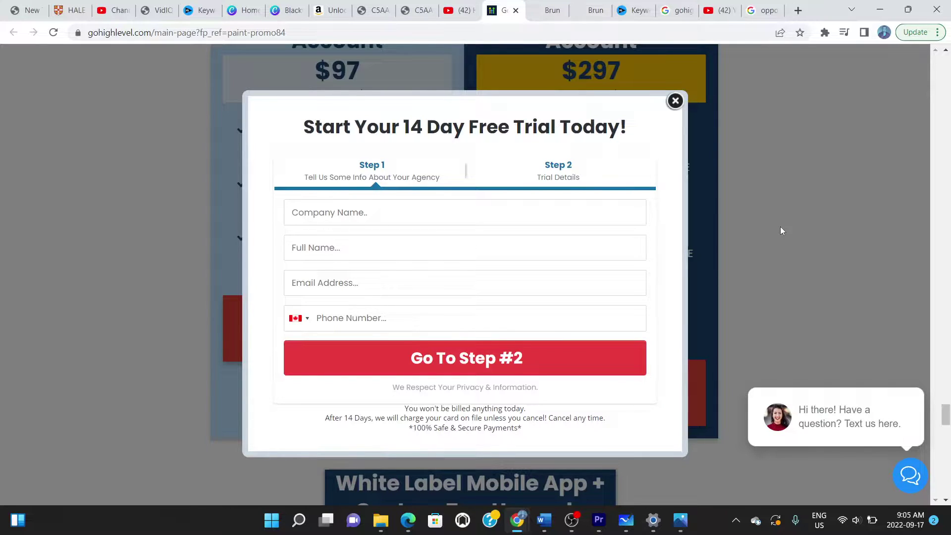
left_click(676, 101)
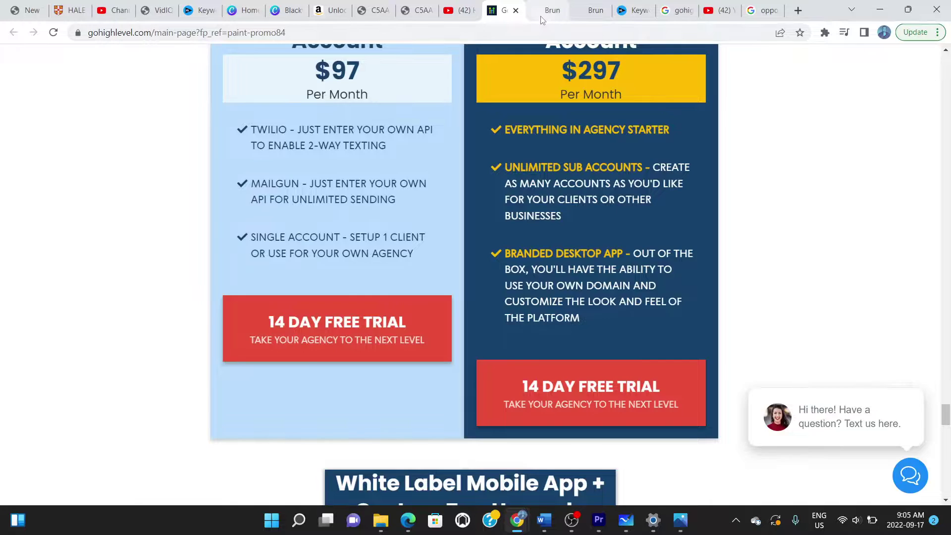
- In the app.gohighlevel.com tab, leave the settings sidebar and open the Launchpad setup page
left_click(548, 10)
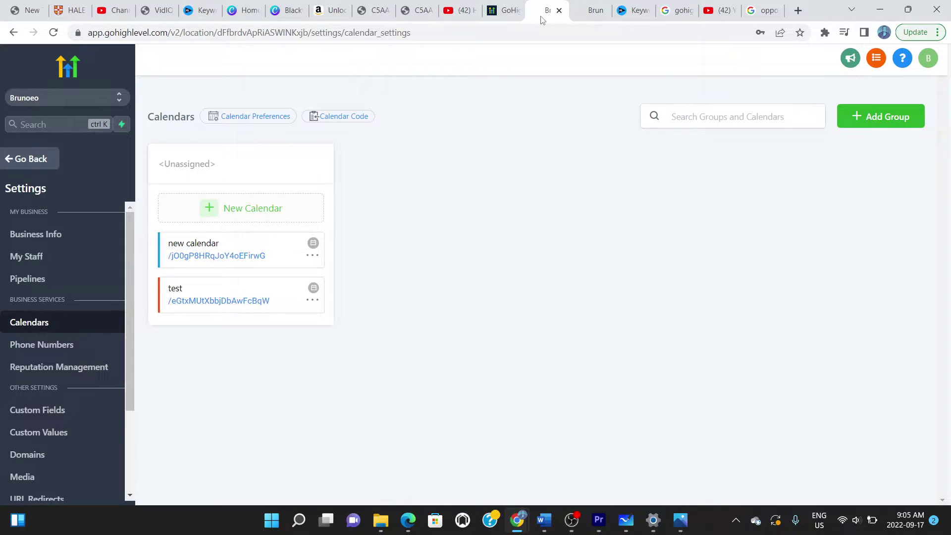
left_click(30, 170)
left_click(44, 167)
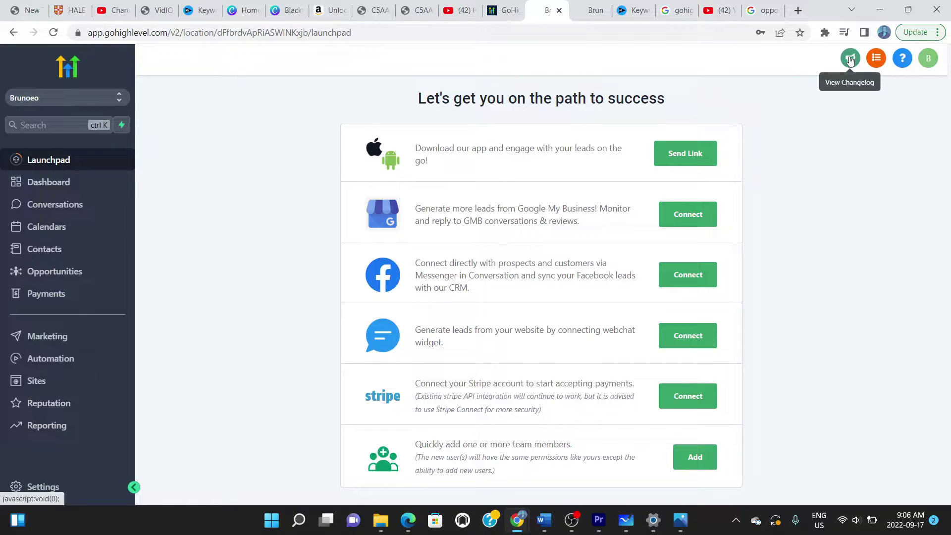
left_click(850, 59)
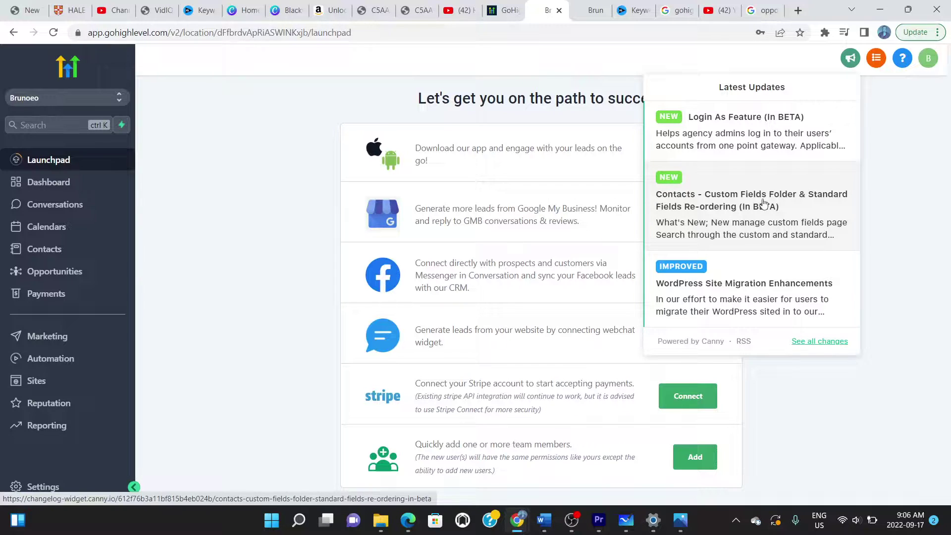
left_click(876, 60)
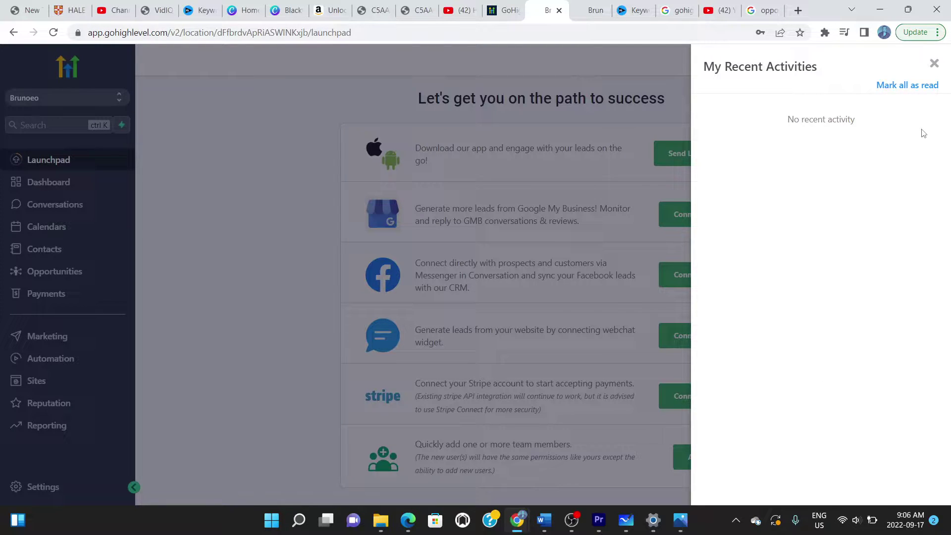
left_click(935, 64)
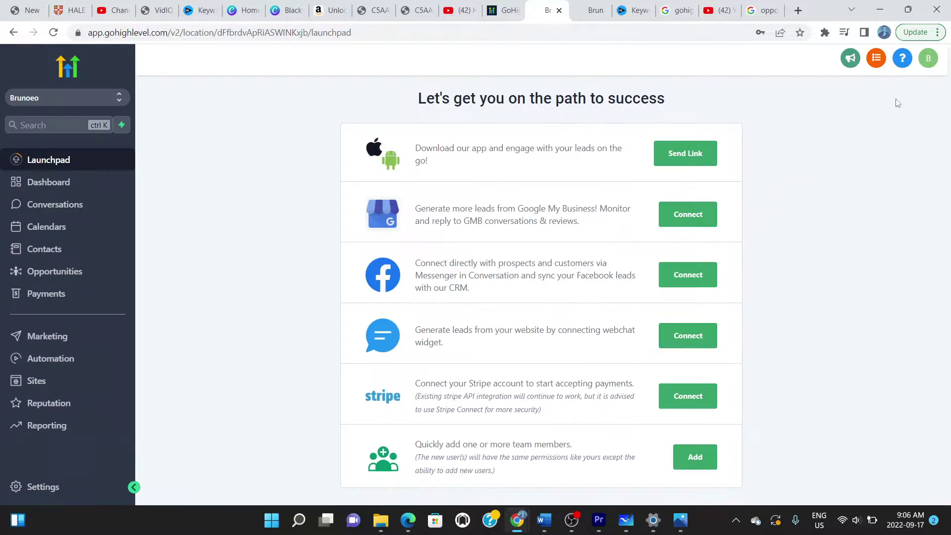
left_click(902, 59)
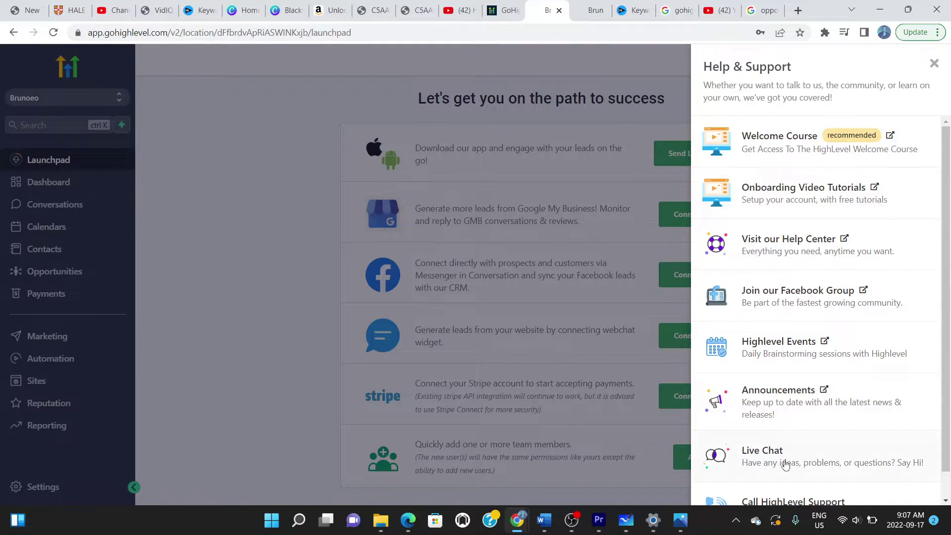
scroll(849, 458, "down", 1)
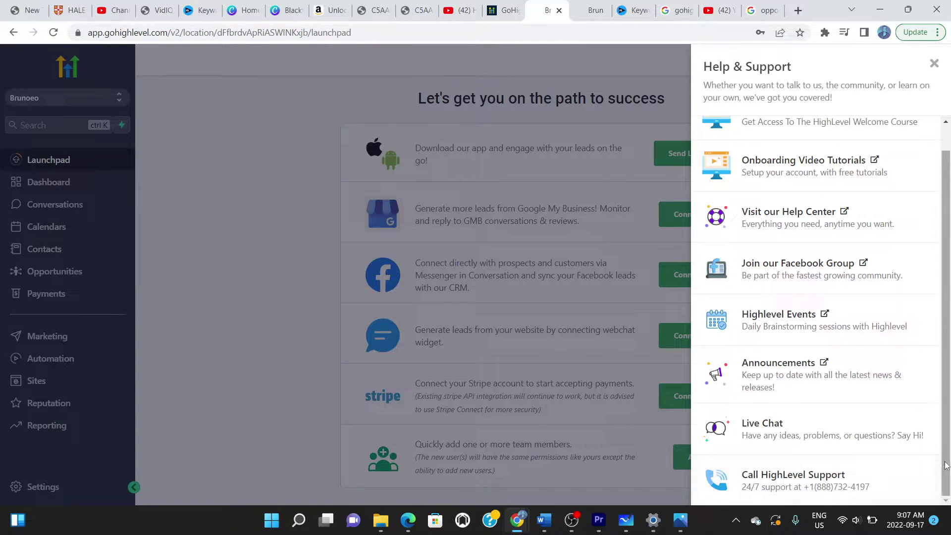
left_click_drag(945, 470, 947, 417)
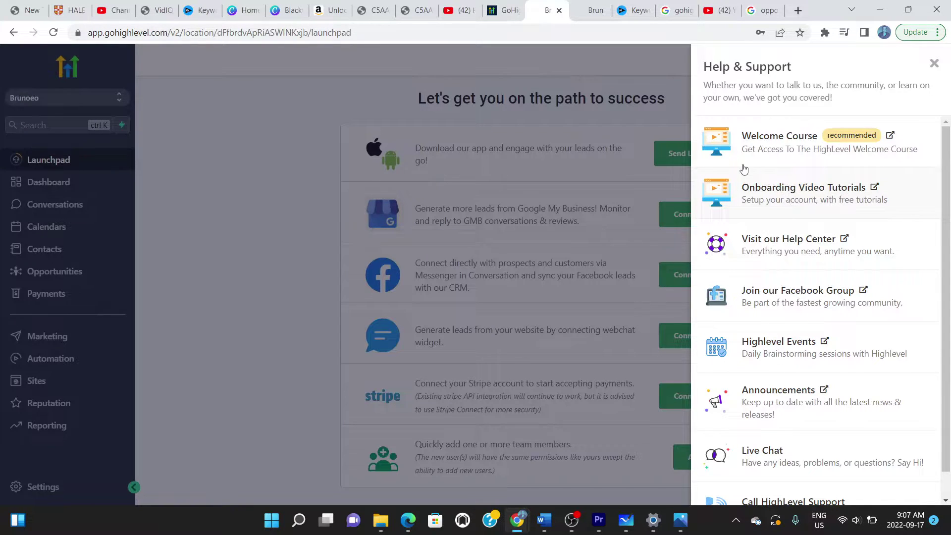
- Close the Help & Support panel and dismiss the account Signout menu to reveal the Launchpad checklist
left_click(645, 94)
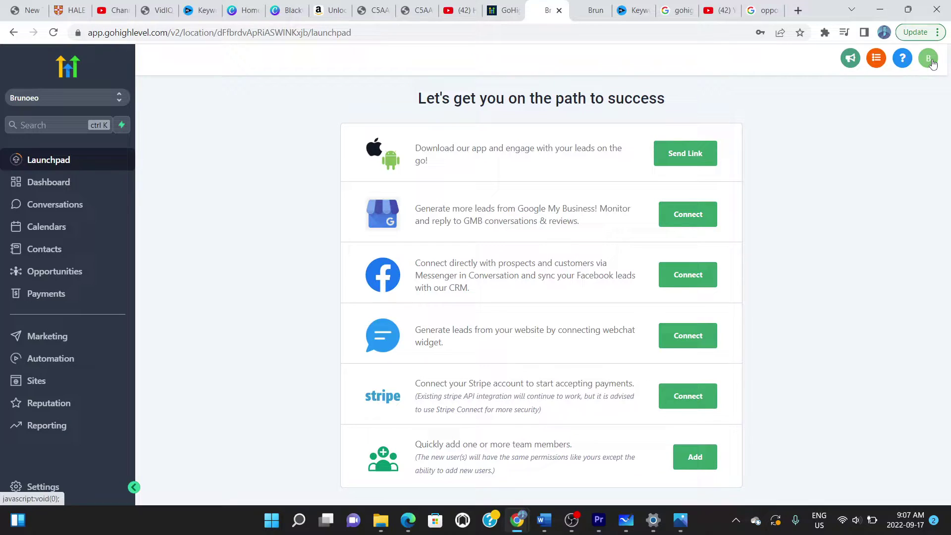
left_click(931, 61)
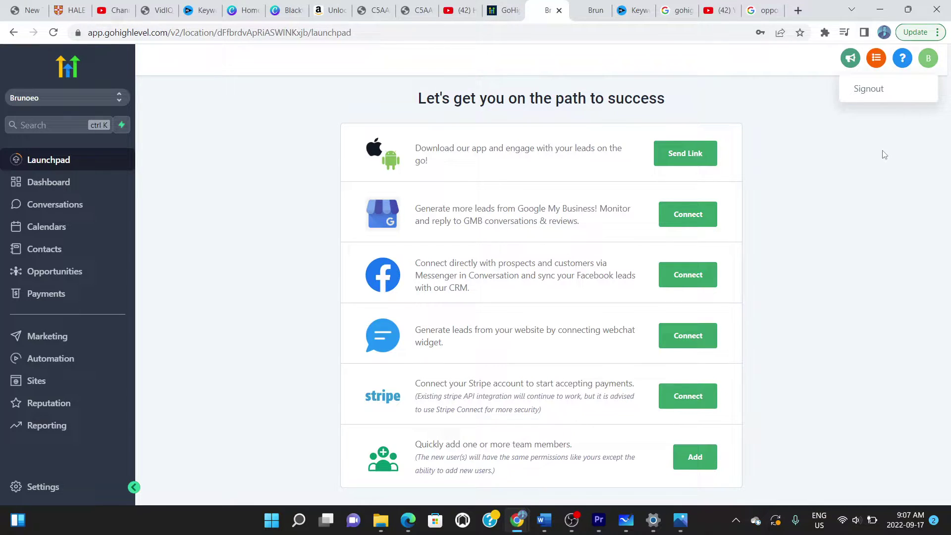
left_click(884, 154)
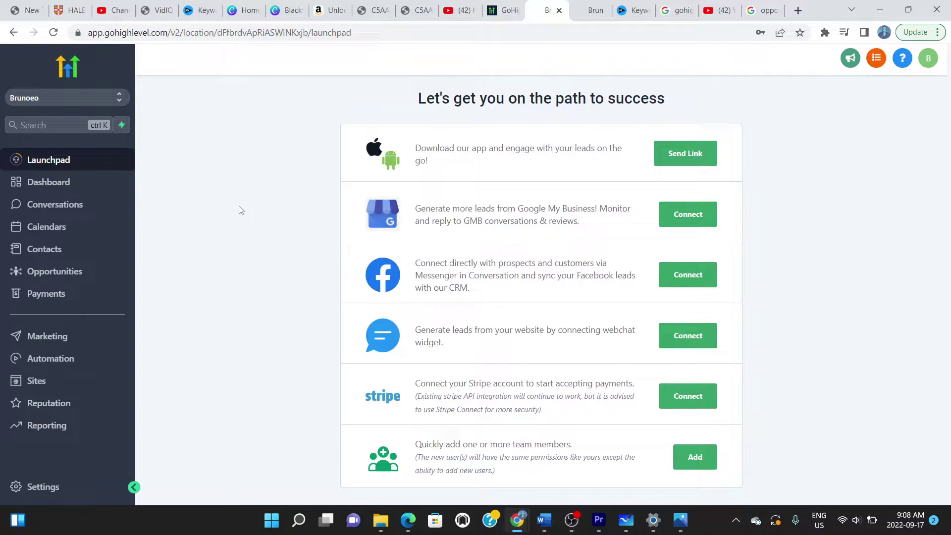
- Open the Dashboard and scroll through its opportunities, pipeline value, conversion rate and tasks widgets
left_click(48, 189)
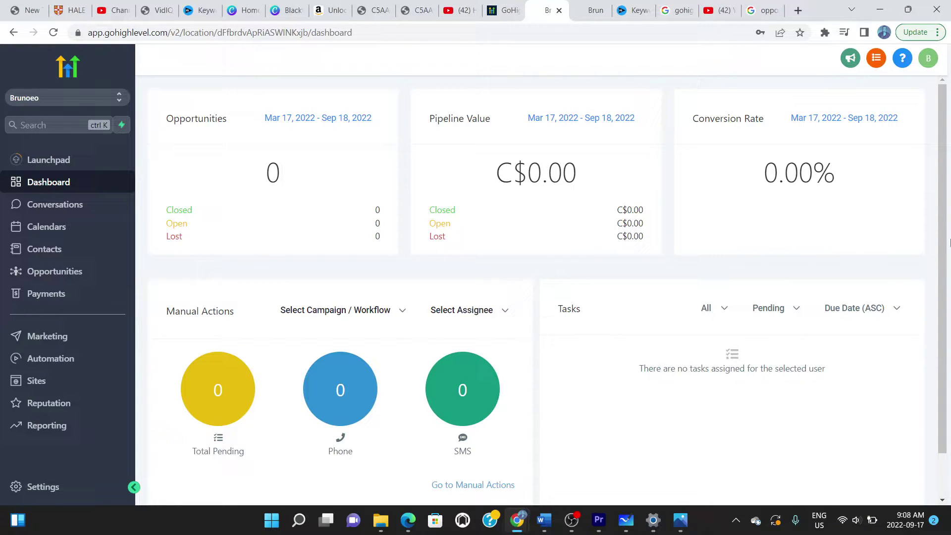
scroll(942, 288, "down", 1)
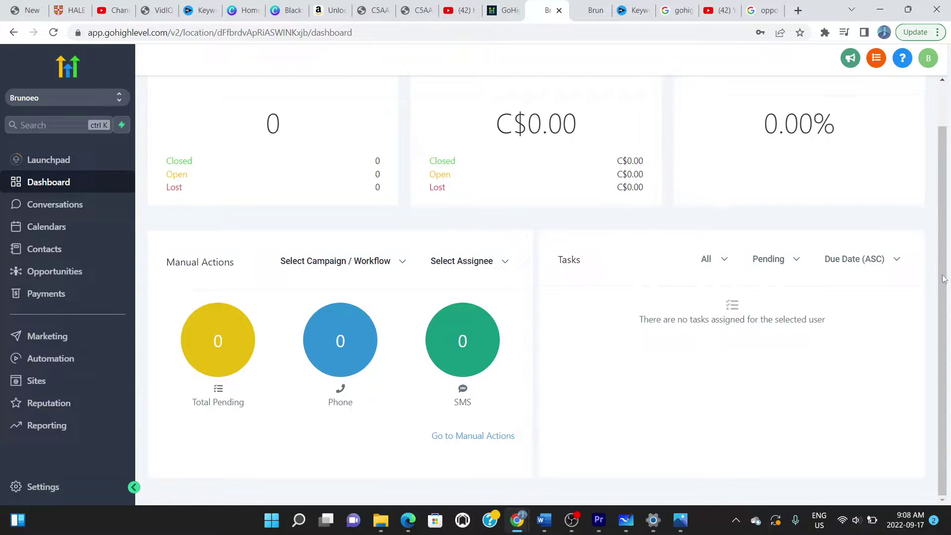
left_click_drag(943, 292, 945, 230)
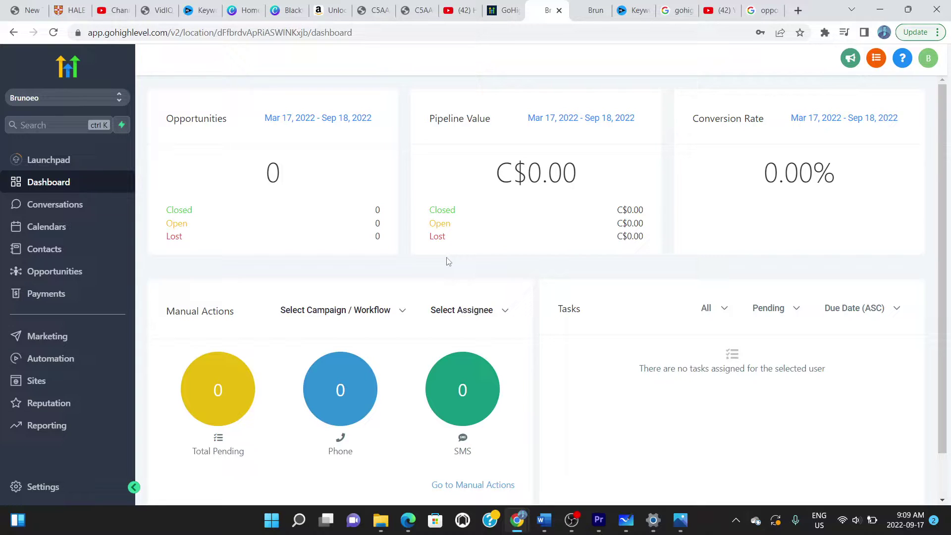
- Browse the Conversations Manual Actions, Templates and Trigger Links tabs, then open the Sep 11–17 Calendars week
left_click(62, 209)
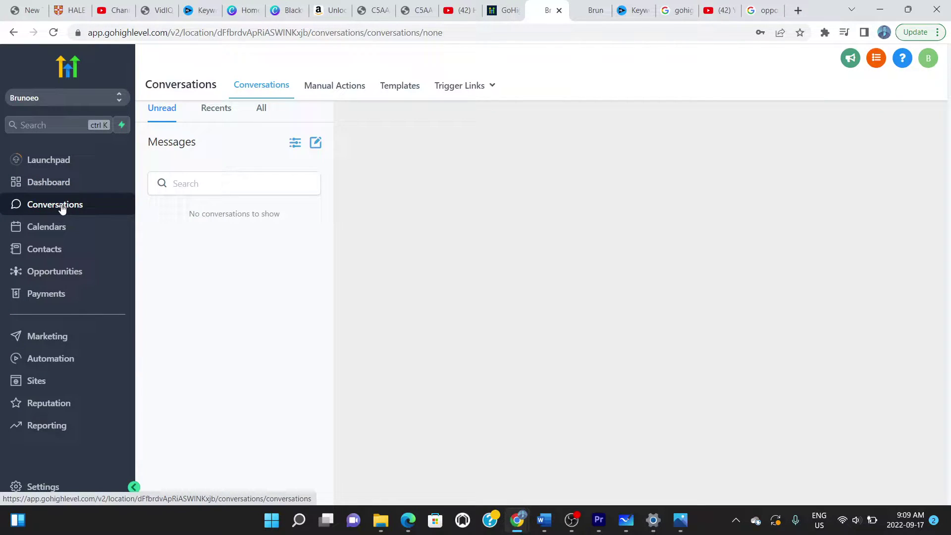
left_click(327, 92)
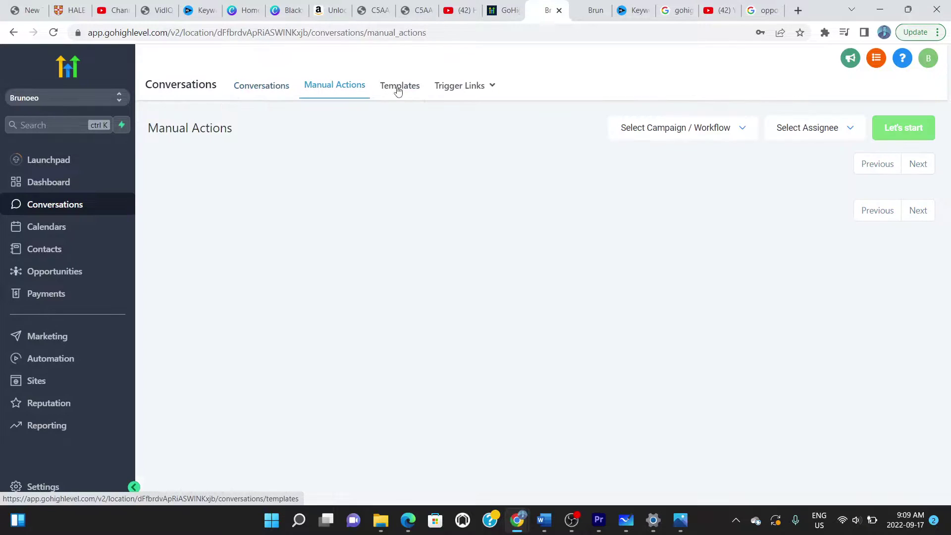
left_click(398, 90)
left_click(453, 88)
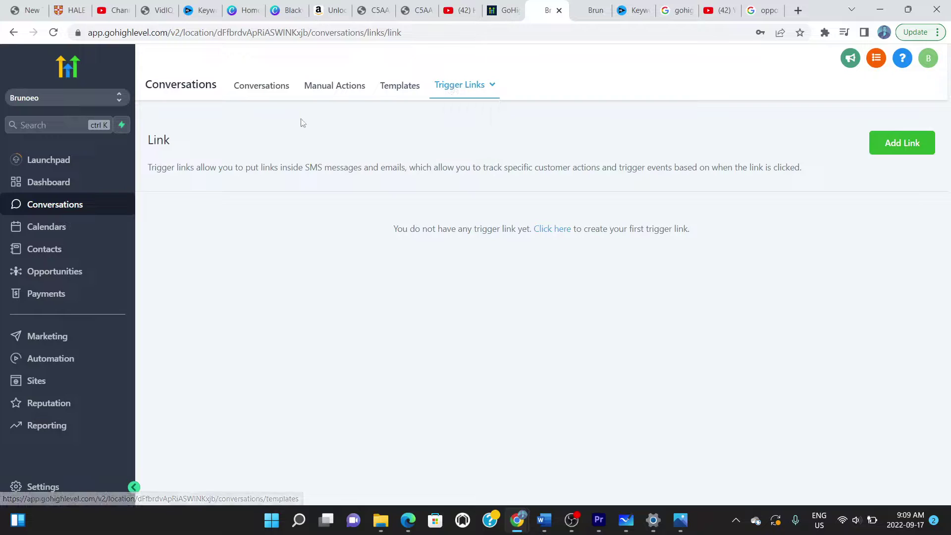
left_click(262, 95)
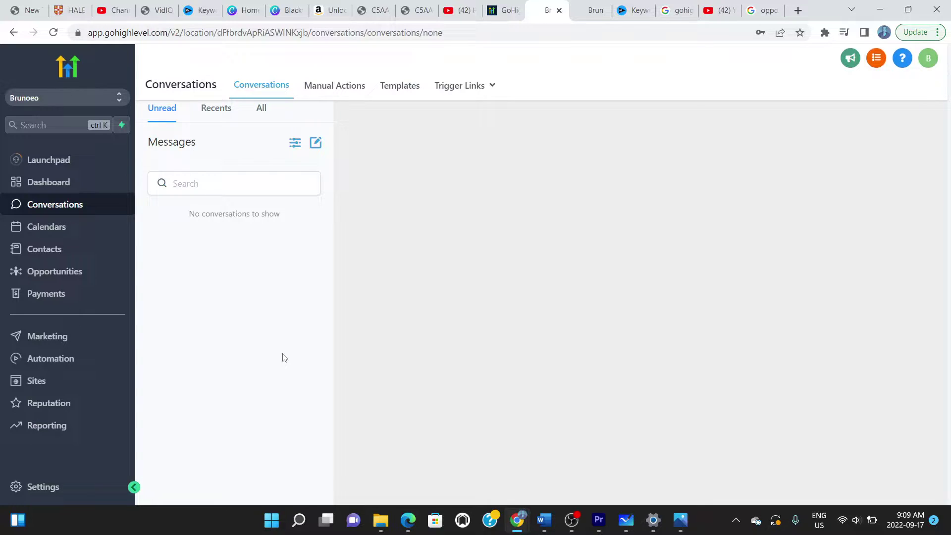
left_click(55, 237)
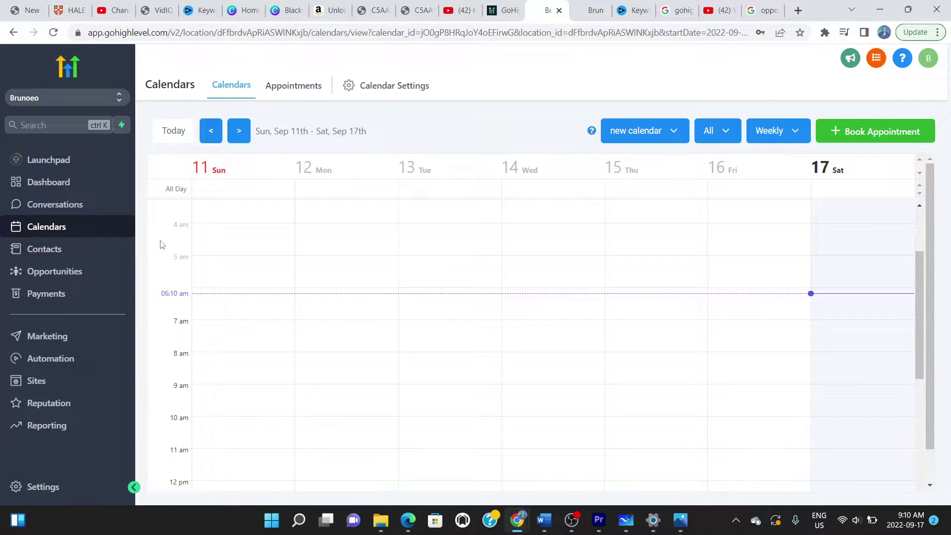
- View the Contacts list with its 2 records, then go to the Opportunities page
left_click(50, 253)
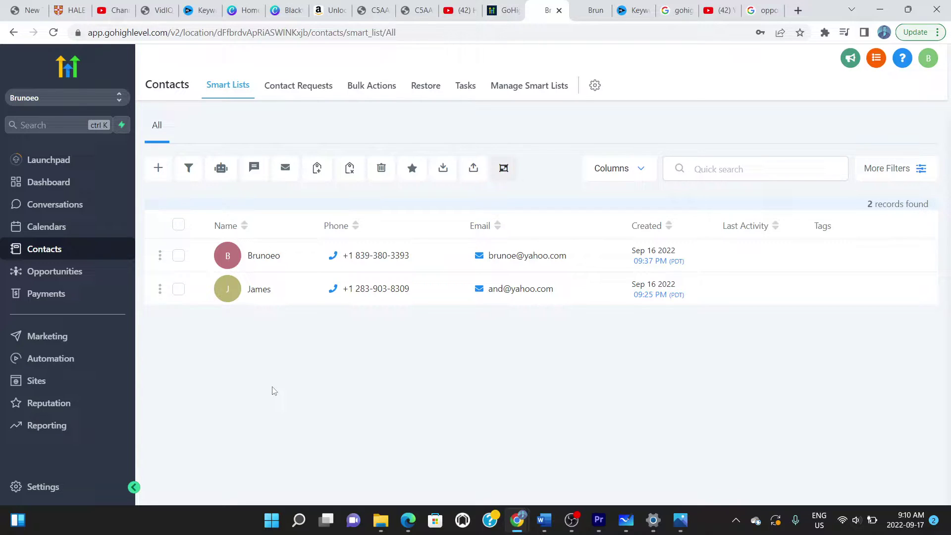
left_click(62, 276)
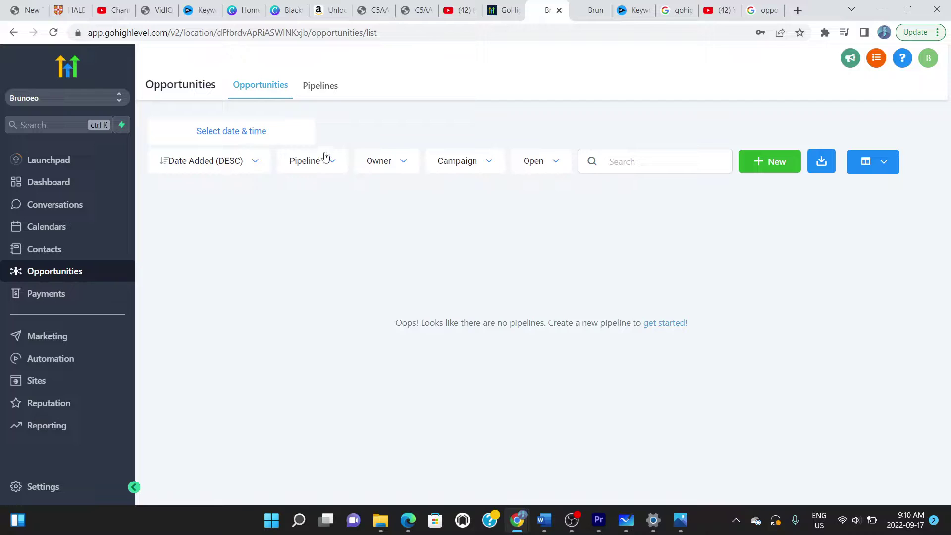
- Check the empty Pipelines tab, then change the Opportunities status filter from Open to All
left_click(323, 87)
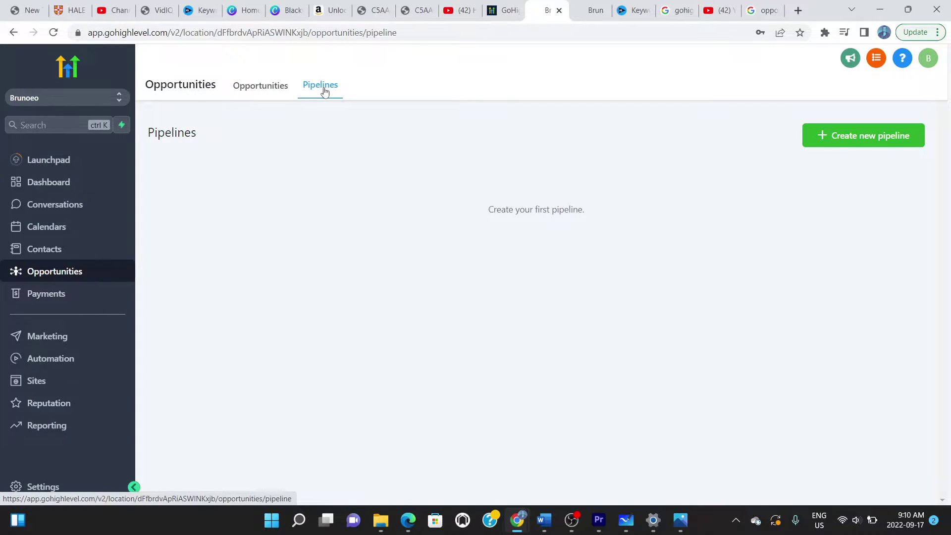
left_click(263, 94)
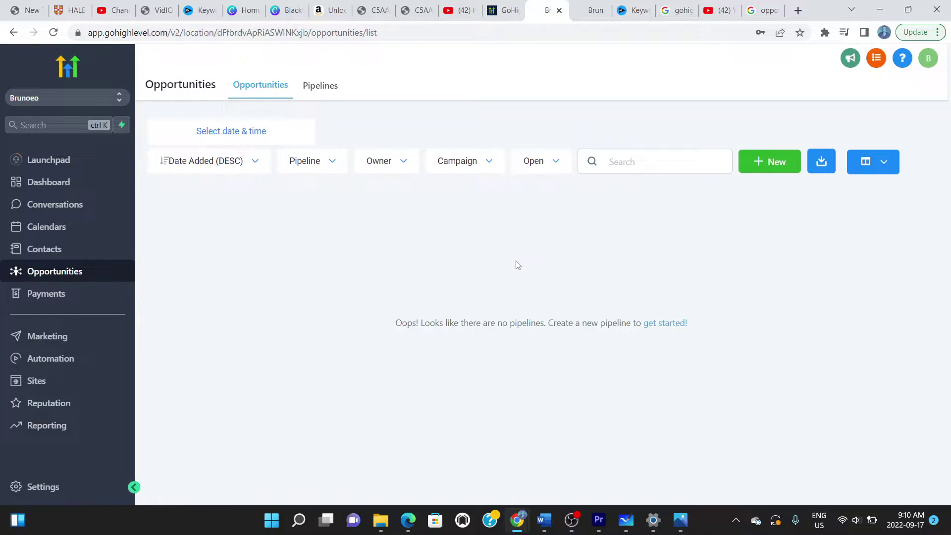
left_click(555, 169)
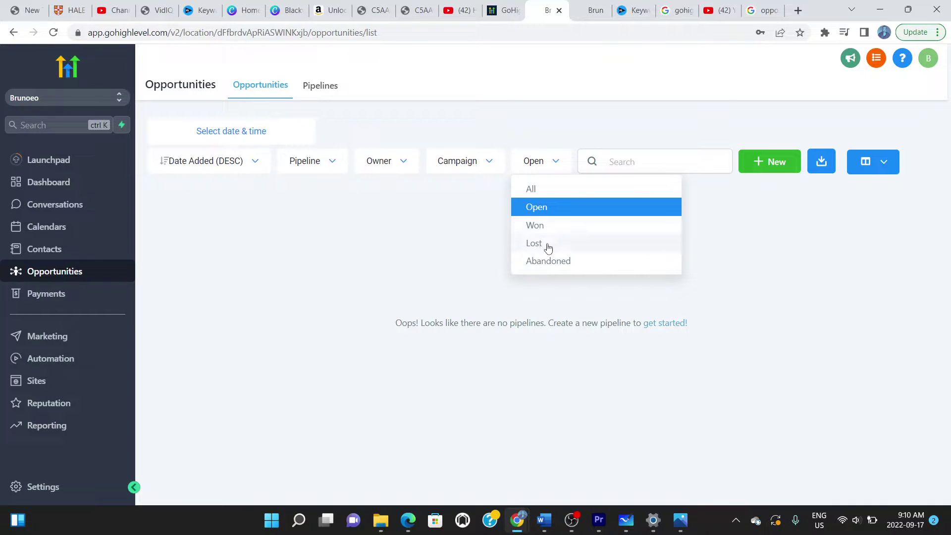
left_click(533, 189)
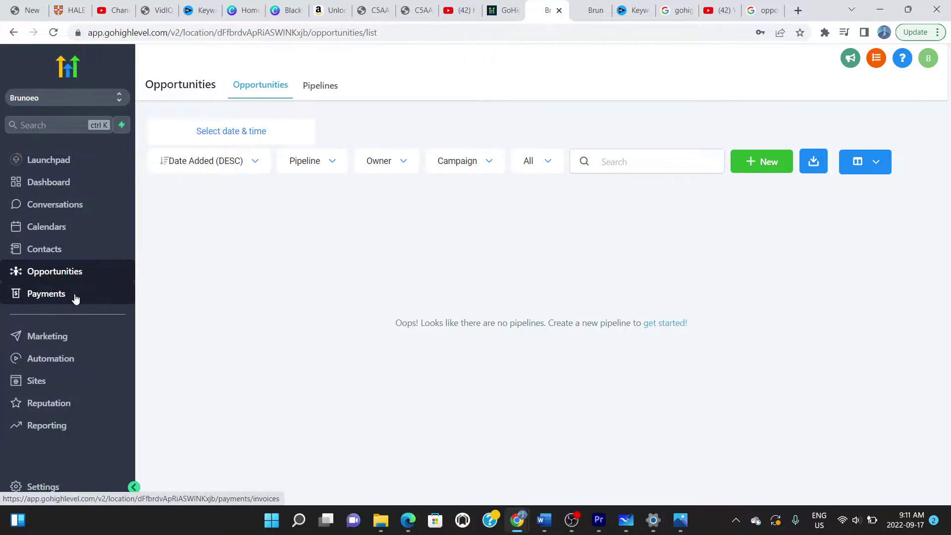
- Open Payments, dismiss the Stripe Connect warning, and view the Orders and Transactions lists
left_click(47, 297)
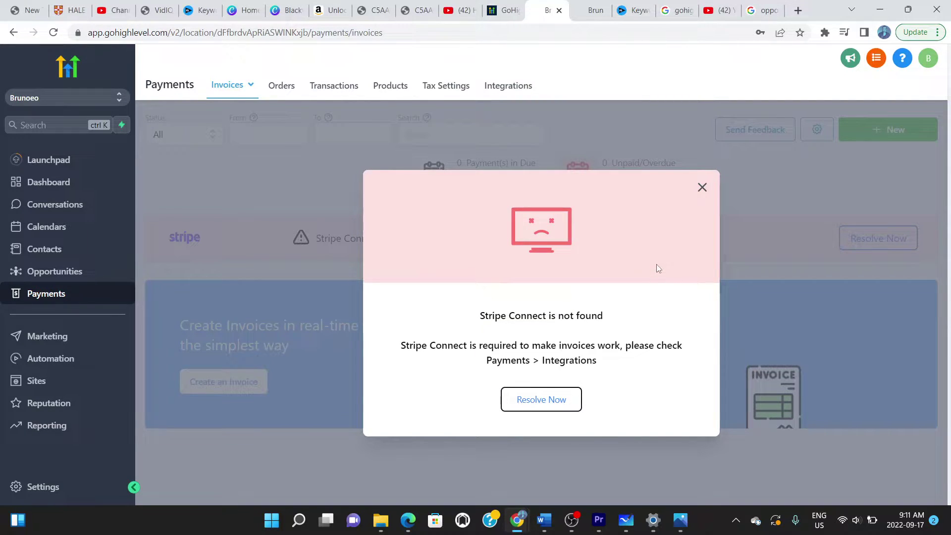
left_click(702, 187)
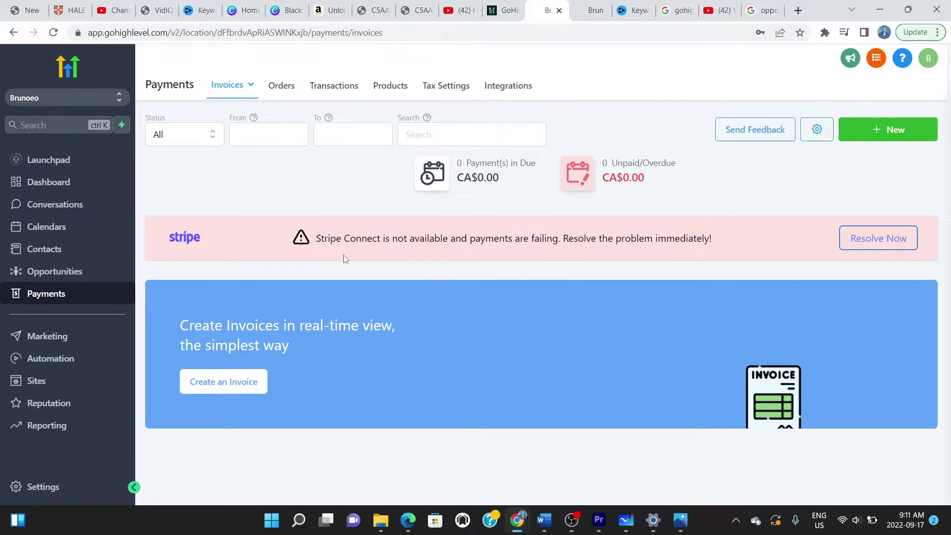
left_click(288, 88)
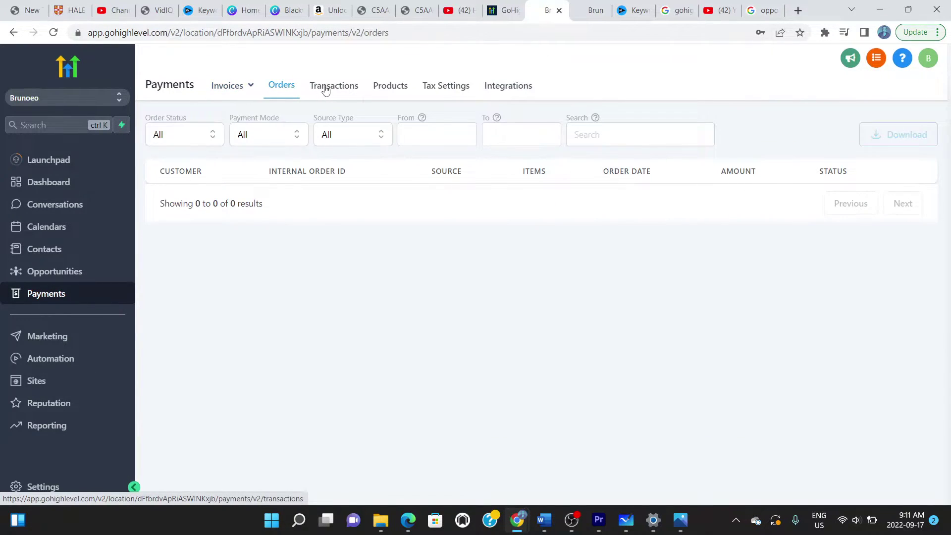
left_click(321, 89)
- Move through Products and Tax Settings to the Integrations page offering PayPal and Stripe
left_click(390, 88)
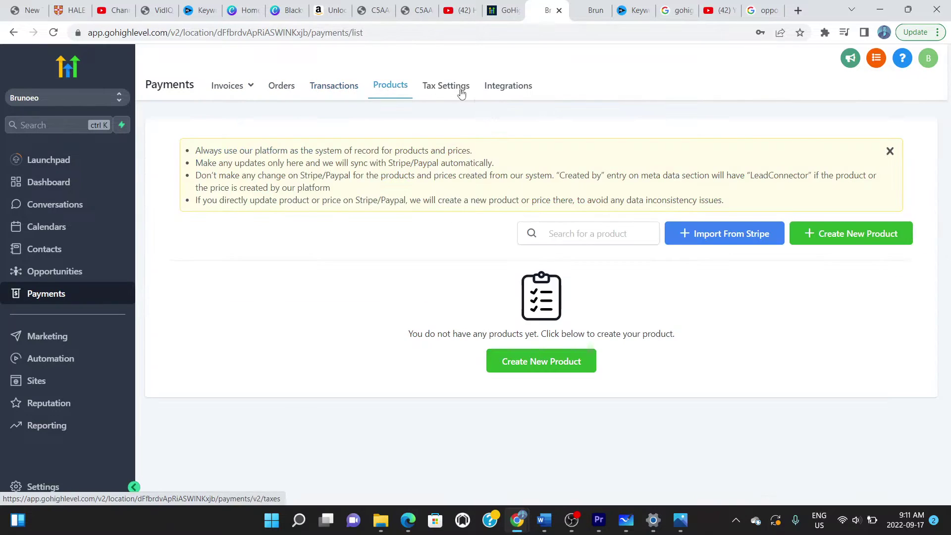
left_click(459, 90)
left_click(505, 93)
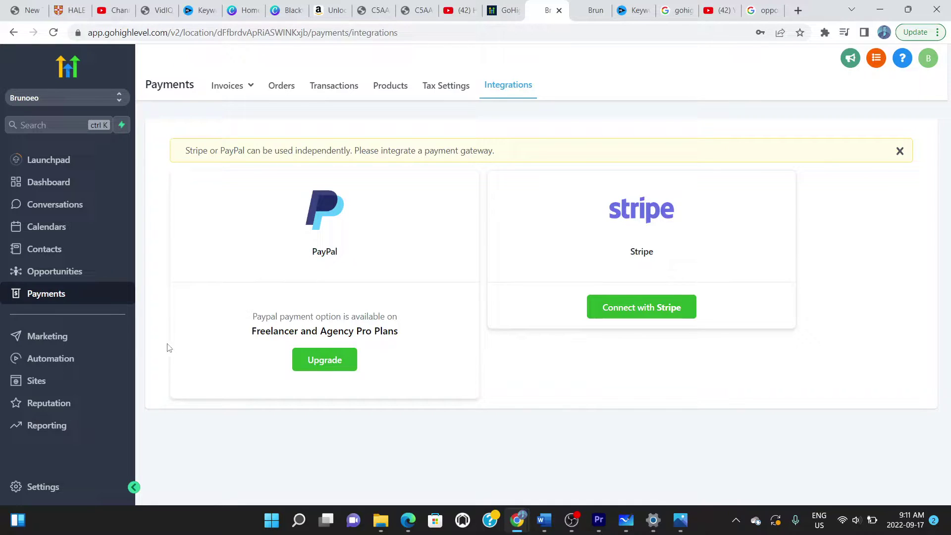
- Open the Marketing Social Planner for connecting Facebook, Instagram, Google Business, LinkedIn and Twitter
left_click(67, 339)
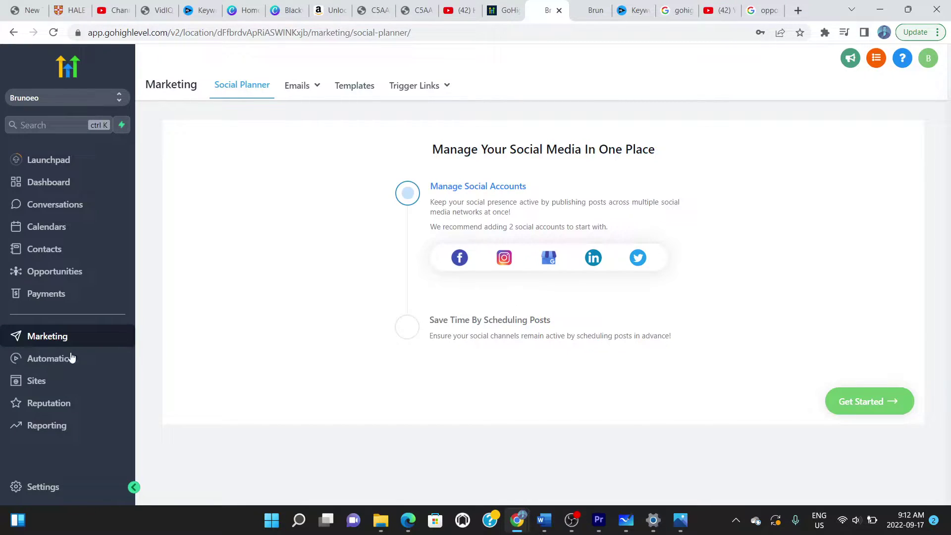
- Open the Automation Workflows page, which lists no workflows yet
left_click(48, 359)
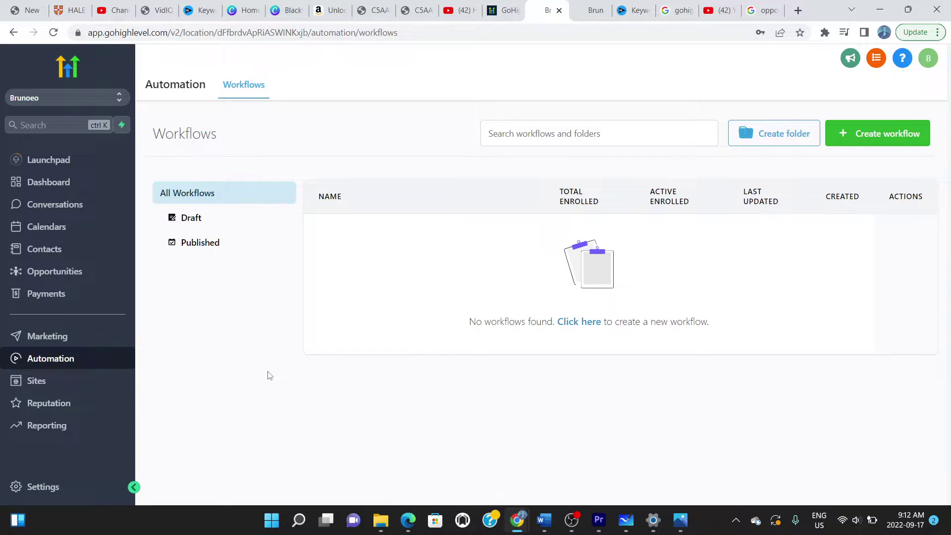
- View the empty Sites Funnels page, then bring up the Microsoft Whiteboard checklist board
left_click(56, 382)
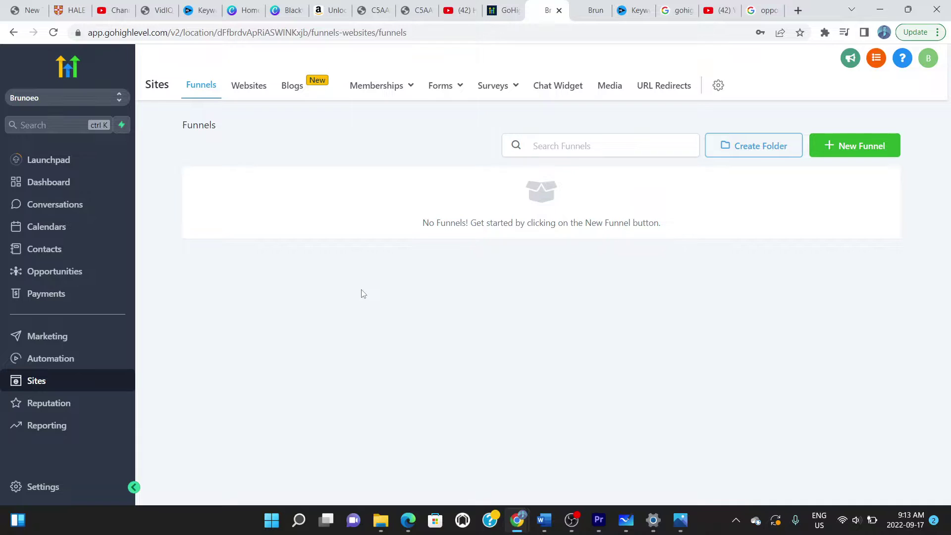
left_click(625, 520)
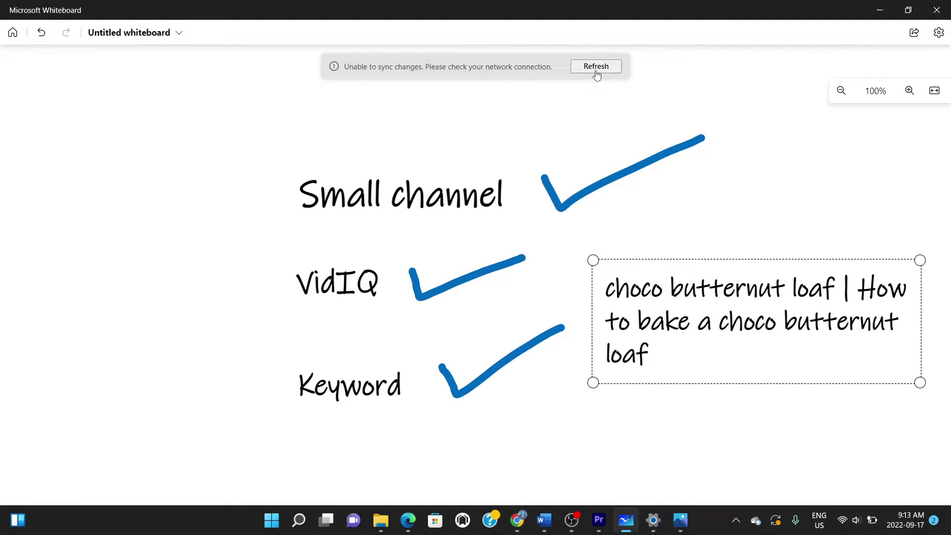
- Reload the board and erase the checkmarks beside Small channel, VidIQ and Keyword
left_click(599, 68)
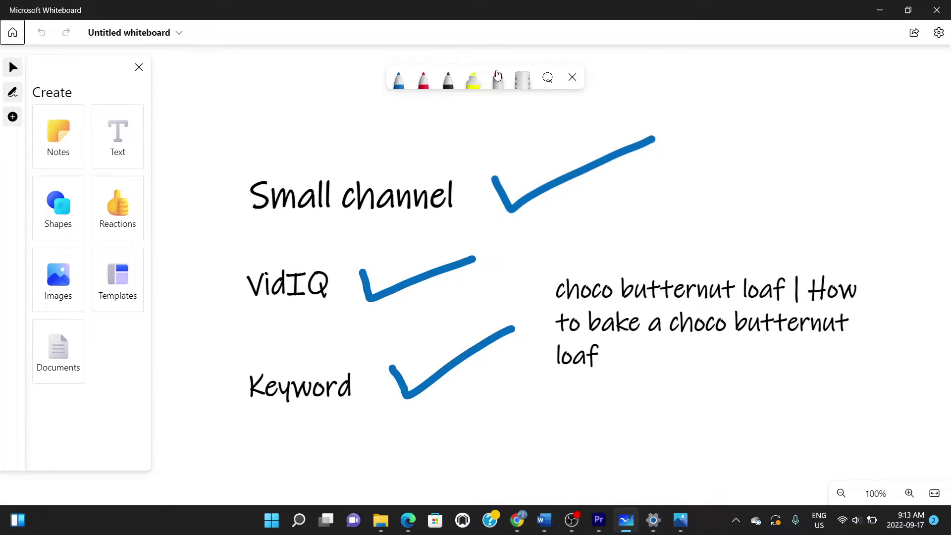
left_click(498, 79)
left_click(569, 175)
left_click(416, 277)
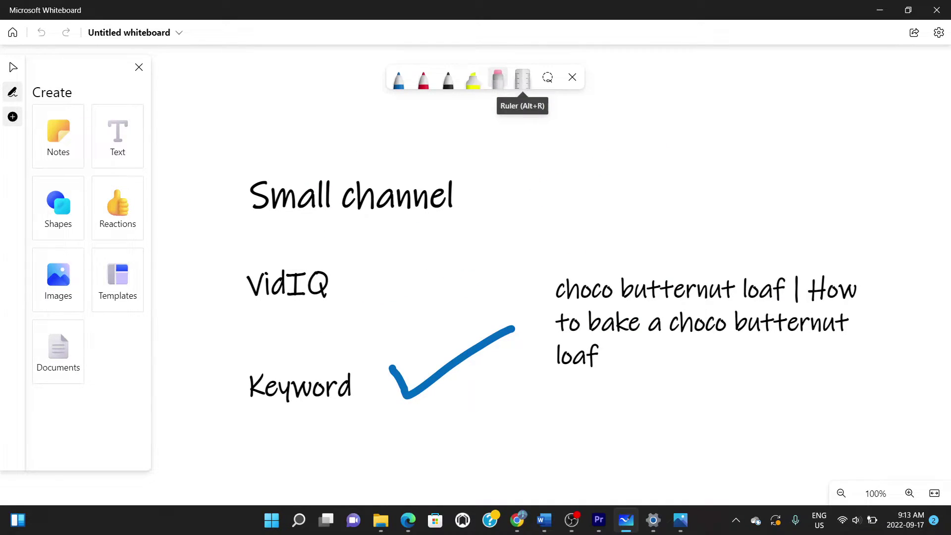
left_click(451, 361)
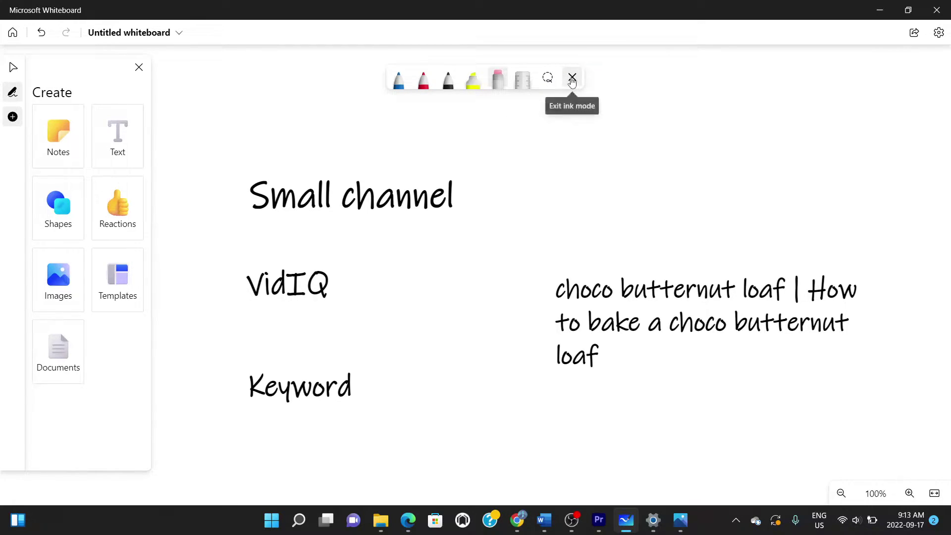
left_click(401, 83)
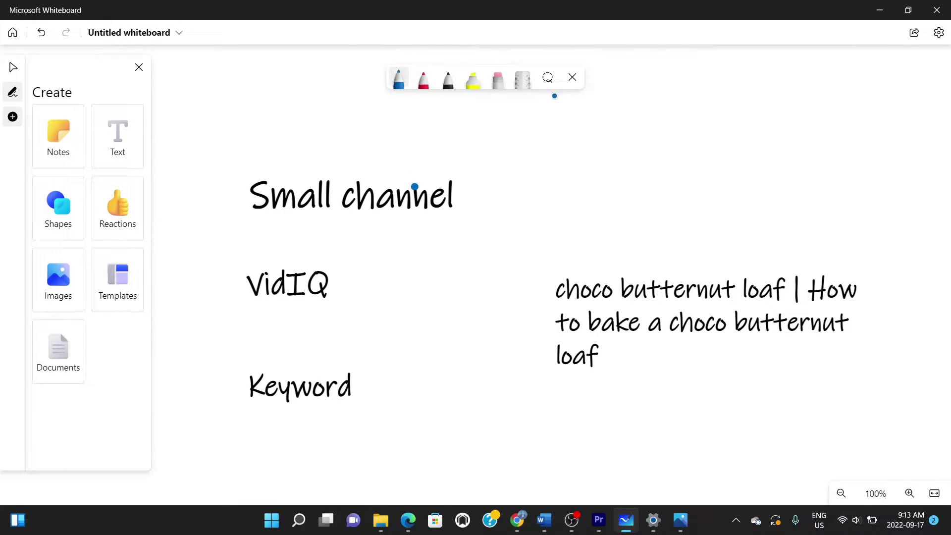
left_click(573, 79)
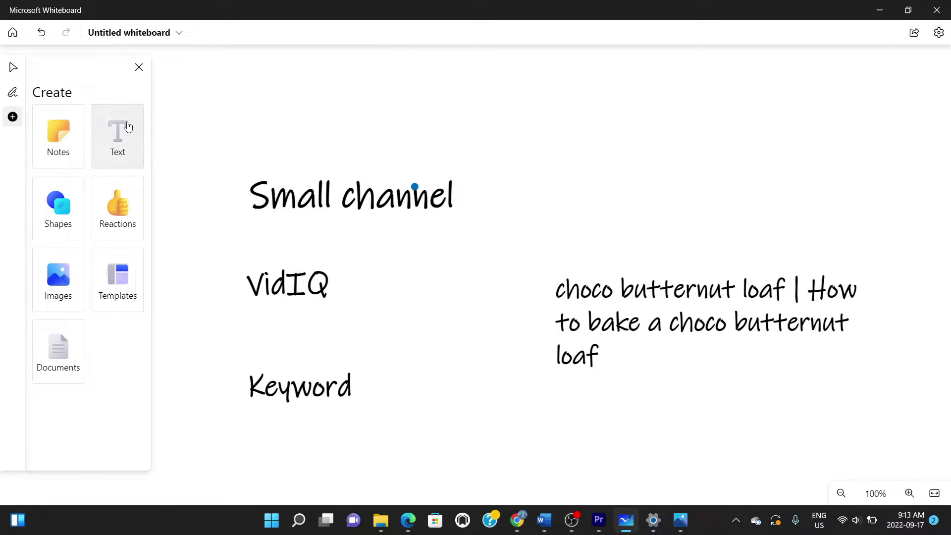
- Delete the Small channel, VidIQ, Keyword and choco butternut loaf text items
left_click(305, 198)
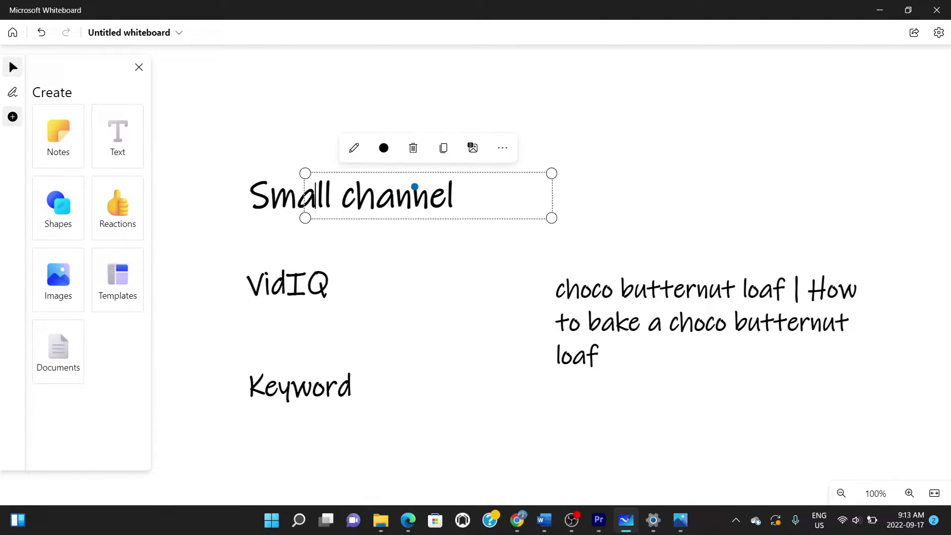
key("Delete")
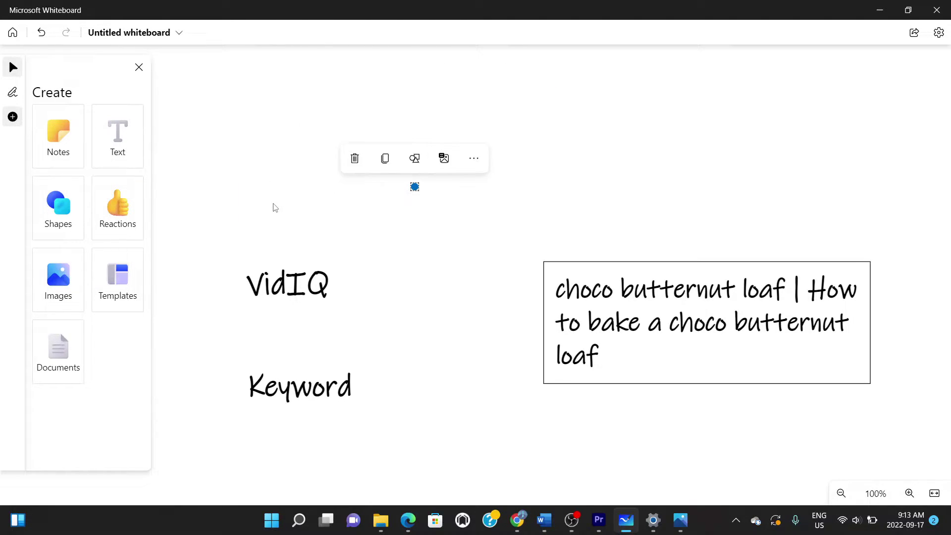
left_click(288, 283)
key("Delete")
left_click(305, 403)
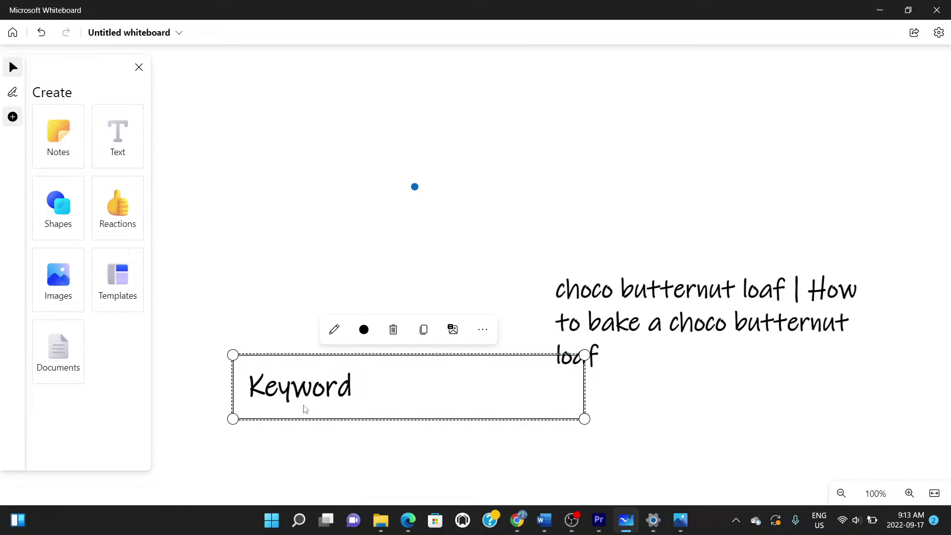
key("Delete")
left_click(648, 323)
key("Delete")
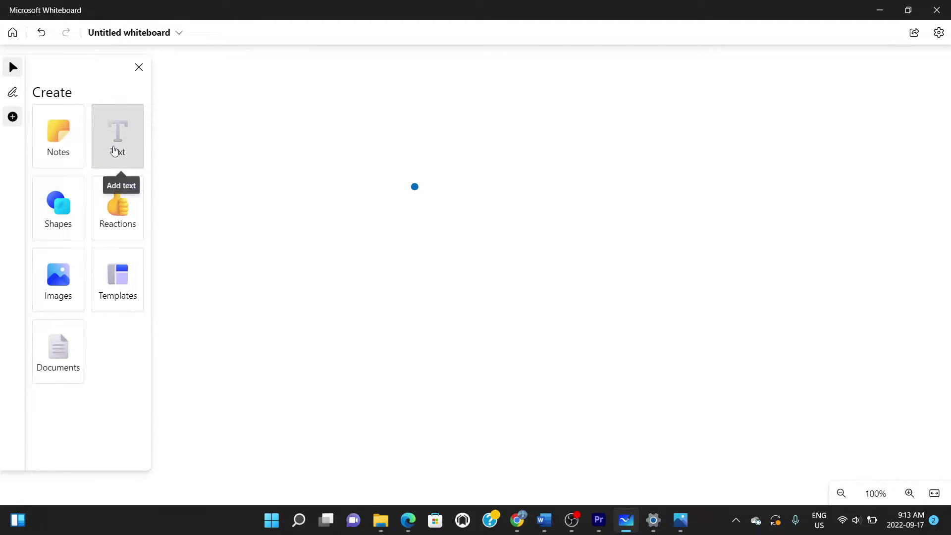
left_click(115, 150)
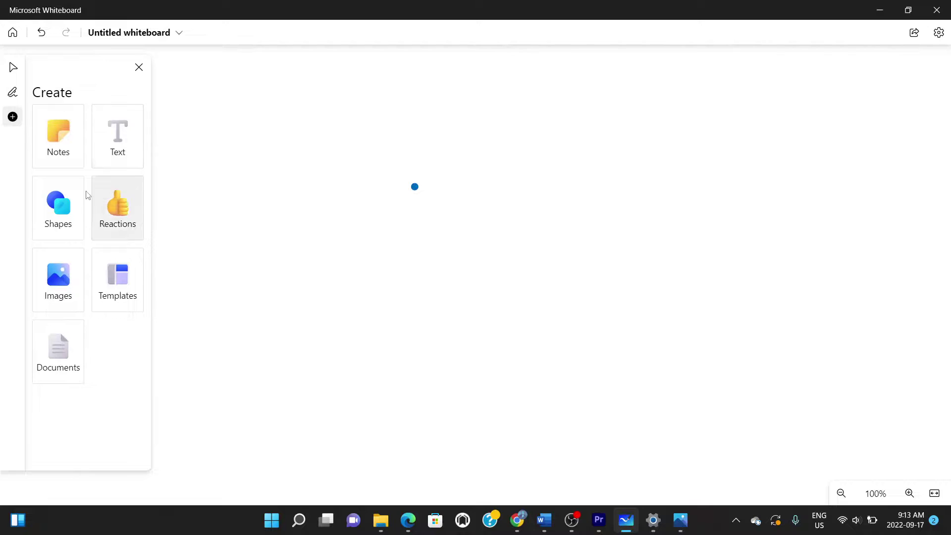
left_click(138, 67)
- Draw three stacked, joined rectangles in freehand blue ink on the blank board
left_click(12, 97)
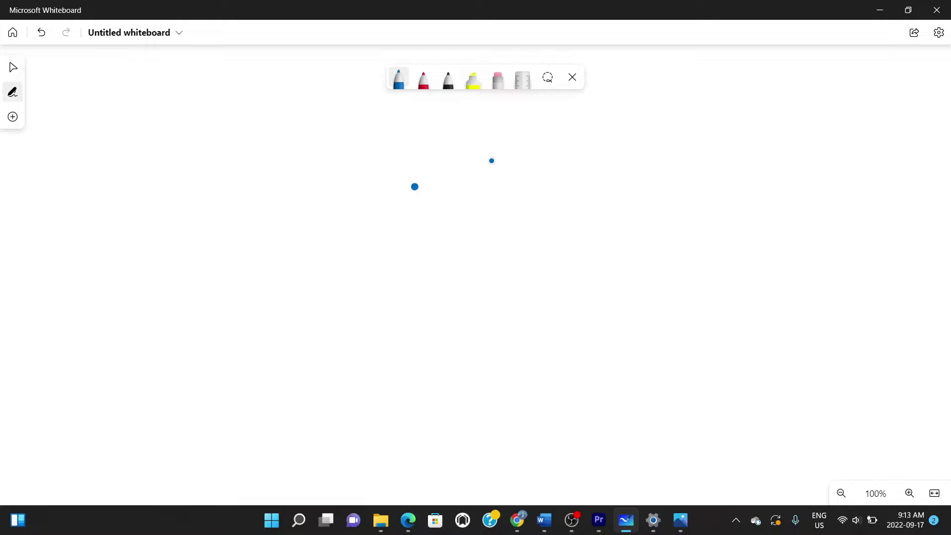
mouse_move(295, 164)
left_mouse_down()
mouse_move(292, 188)
mouse_move(589, 172)
left_mouse_up()
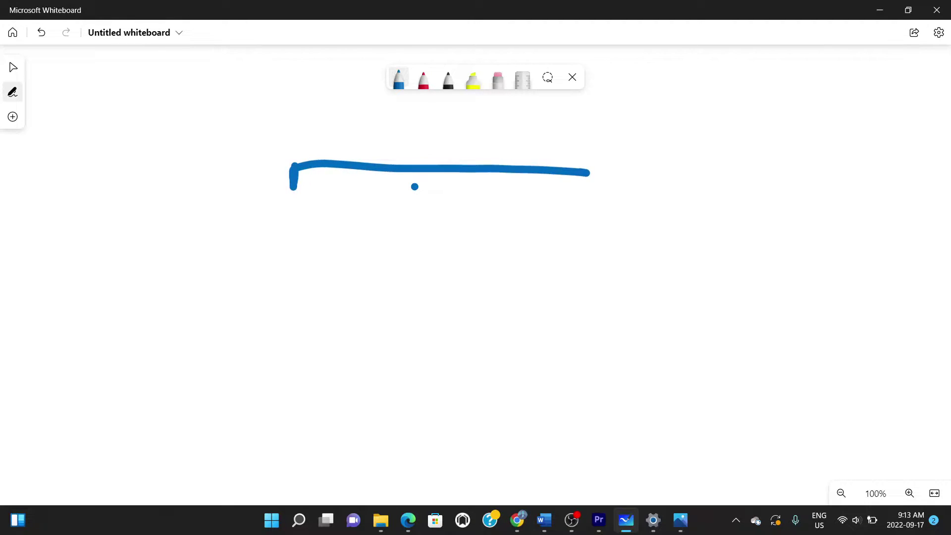
mouse_move(293, 187)
left_mouse_down()
mouse_move(292, 223)
mouse_move(336, 232)
mouse_move(594, 228)
mouse_move(596, 171)
left_mouse_up()
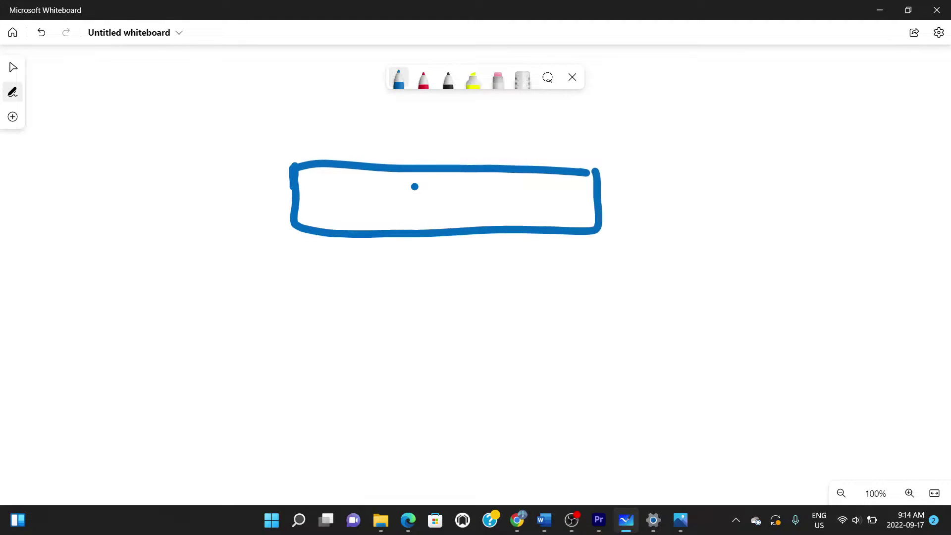
mouse_move(291, 206)
left_mouse_down()
mouse_move(291, 275)
mouse_move(329, 299)
mouse_move(588, 287)
left_mouse_up()
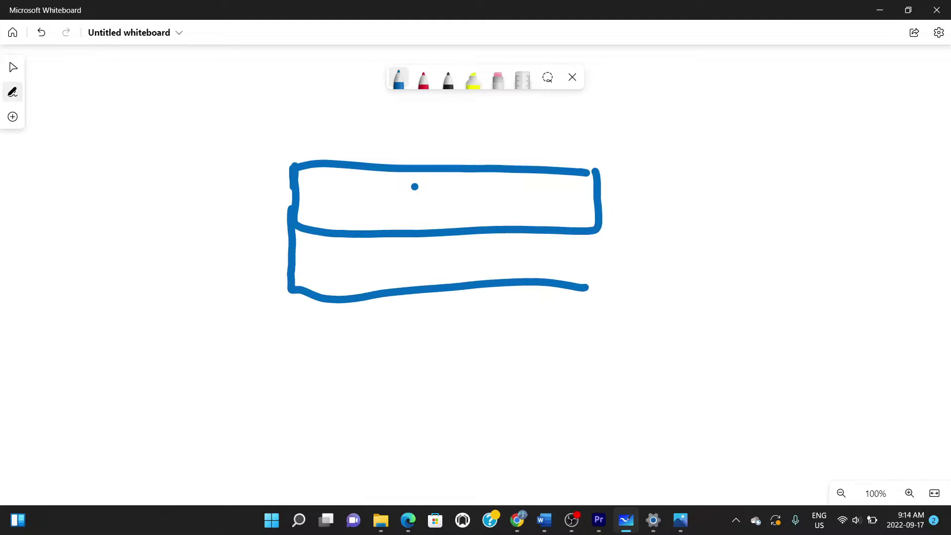
left_click_drag(584, 208, 586, 289)
mouse_move(311, 289)
left_mouse_down()
mouse_move(323, 329)
mouse_move(448, 339)
mouse_move(565, 312)
left_mouse_up()
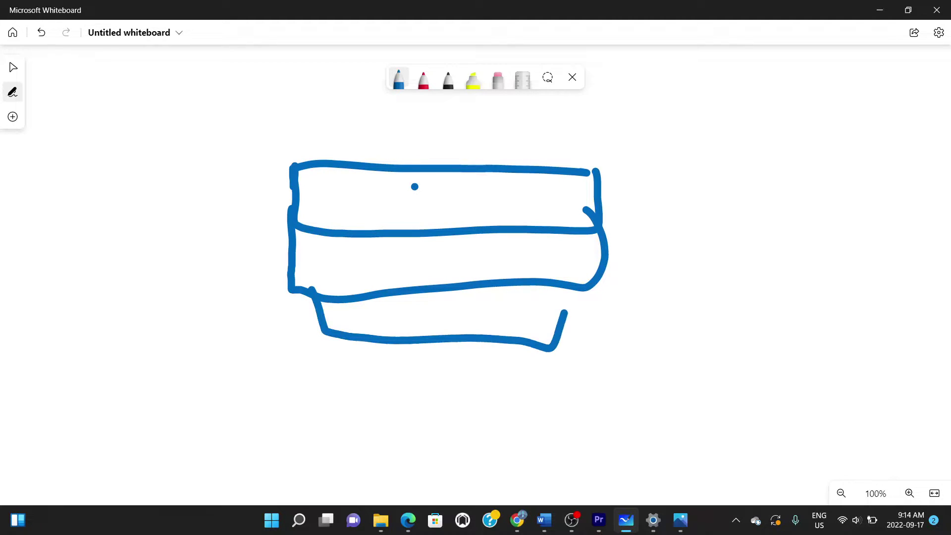
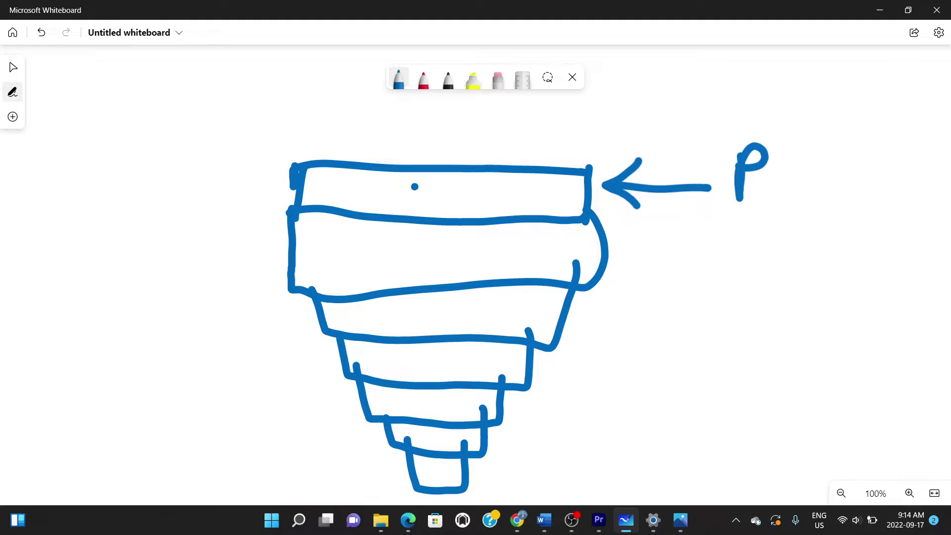
- Finish the top label, write 1 and 2 in the top bands, and add an arrow labelled Prospect
mouse_move(760, 141)
left_mouse_down()
mouse_move(742, 194)
mouse_move(824, 195)
mouse_move(870, 173)
mouse_move(907, 194)
left_mouse_up()
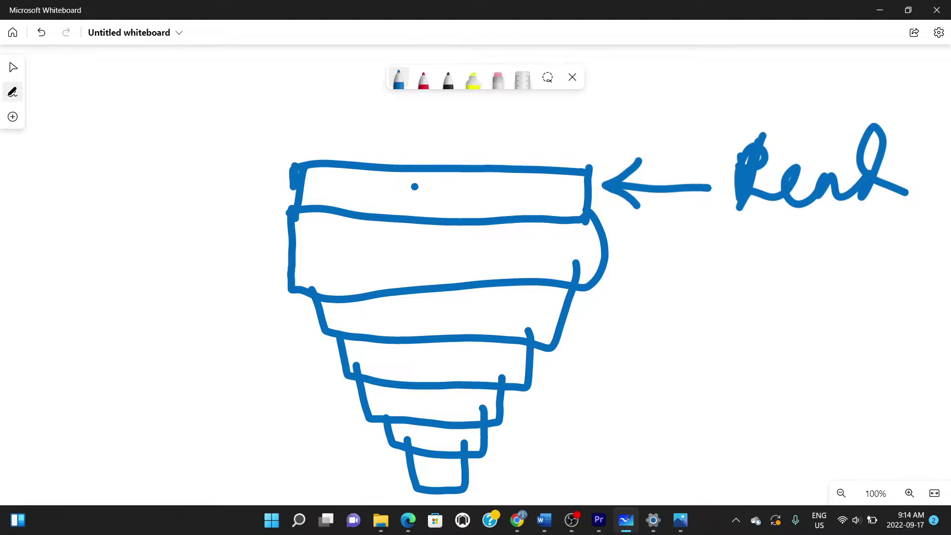
left_click_drag(450, 180, 448, 199)
mouse_move(427, 249)
left_mouse_down()
mouse_move(436, 264)
mouse_move(479, 271)
left_mouse_up()
mouse_move(622, 246)
left_mouse_down()
mouse_move(673, 253)
mouse_move(656, 265)
left_mouse_up()
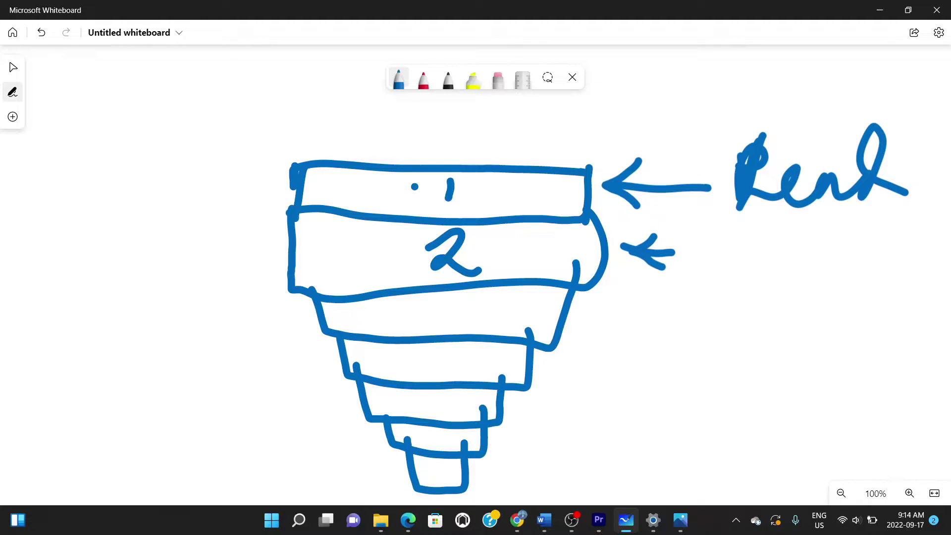
mouse_move(718, 233)
left_mouse_down()
mouse_move(738, 231)
mouse_move(724, 265)
left_mouse_up()
mouse_move(751, 258)
left_mouse_down()
mouse_move(755, 282)
mouse_move(818, 245)
left_mouse_up()
mouse_move(825, 248)
left_mouse_down()
mouse_move(803, 282)
mouse_move(835, 321)
mouse_move(841, 279)
mouse_move(900, 279)
left_mouse_up()
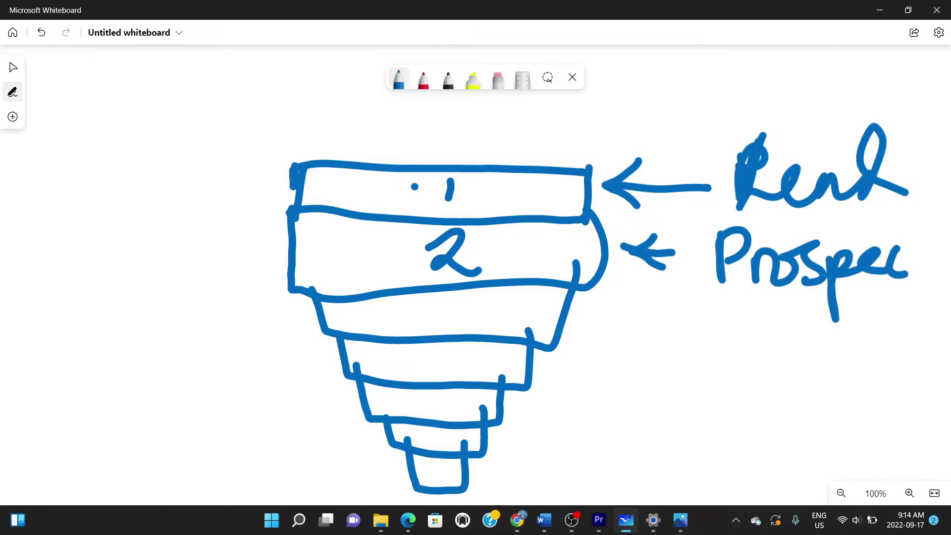
mouse_move(909, 227)
left_mouse_down()
mouse_move(921, 283)
mouse_move(939, 250)
left_mouse_up()
- Number the lower bands and draw an arrow from the funnel's bottom labelled Convert
mouse_move(438, 301)
left_mouse_down()
mouse_move(451, 308)
mouse_move(439, 386)
left_mouse_up()
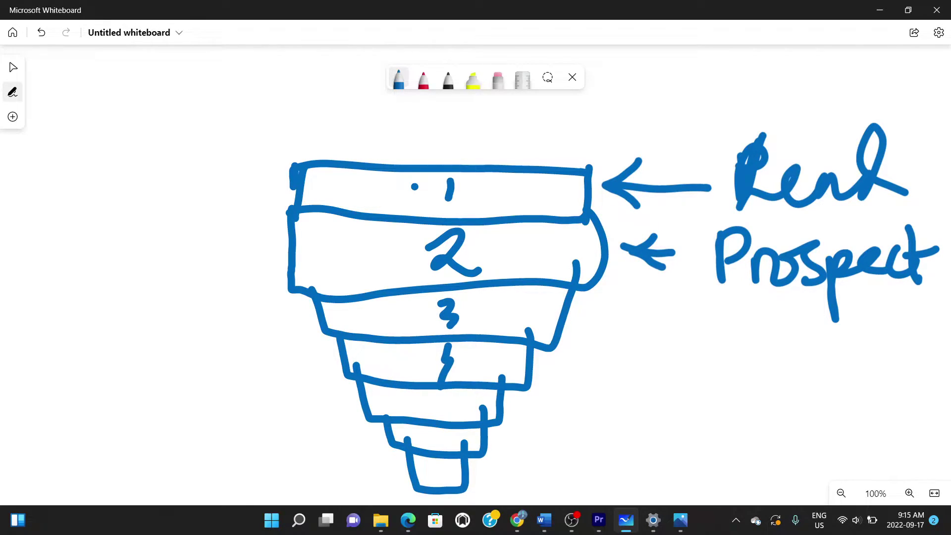
mouse_move(440, 459)
left_mouse_down()
mouse_move(455, 485)
mouse_move(589, 470)
left_mouse_up()
mouse_move(560, 448)
left_mouse_down()
mouse_move(639, 458)
mouse_move(587, 503)
left_mouse_up()
mouse_move(698, 421)
left_mouse_down()
mouse_move(719, 458)
mouse_move(758, 448)
mouse_move(783, 467)
mouse_move(826, 438)
mouse_move(872, 443)
mouse_move(895, 431)
left_mouse_up()
left_click_drag(880, 381, 904, 468)
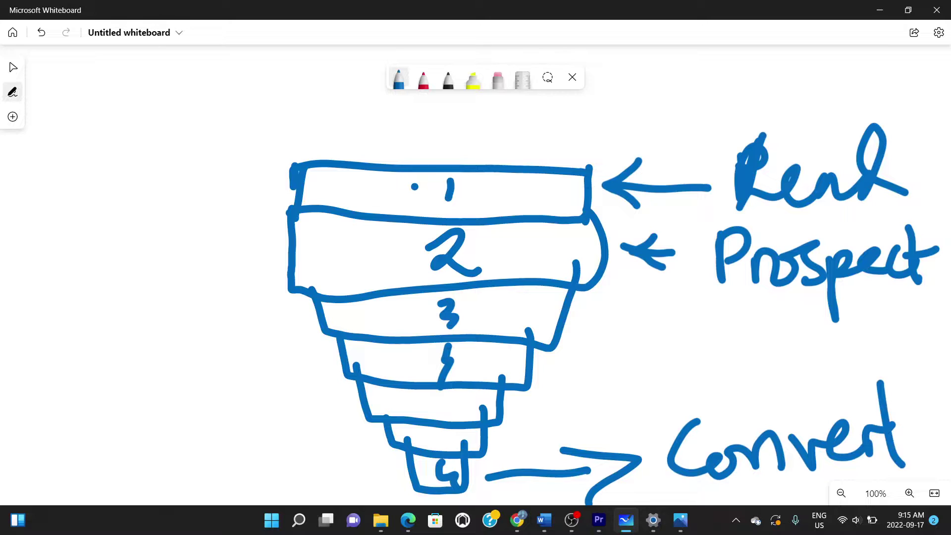
left_click_drag(866, 408, 938, 382)
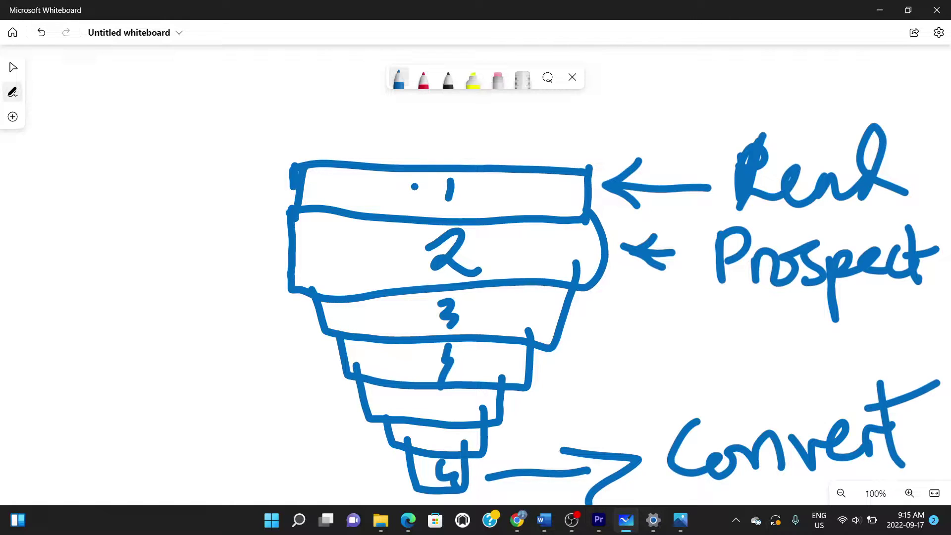
- Draw a diagonal line across the funnel's right side and thicken the bottom arrow shaft toward Convert
left_click_drag(492, 161, 614, 312)
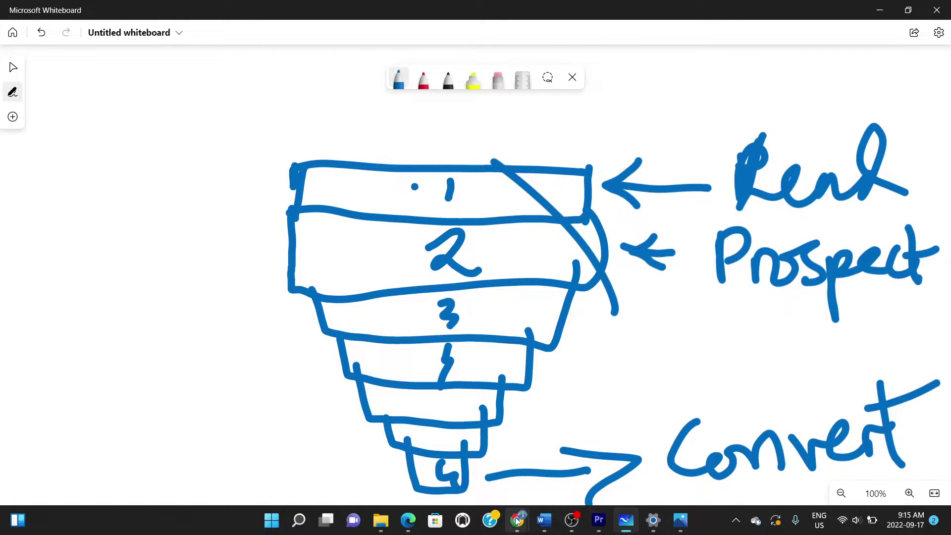
mouse_move(516, 521)
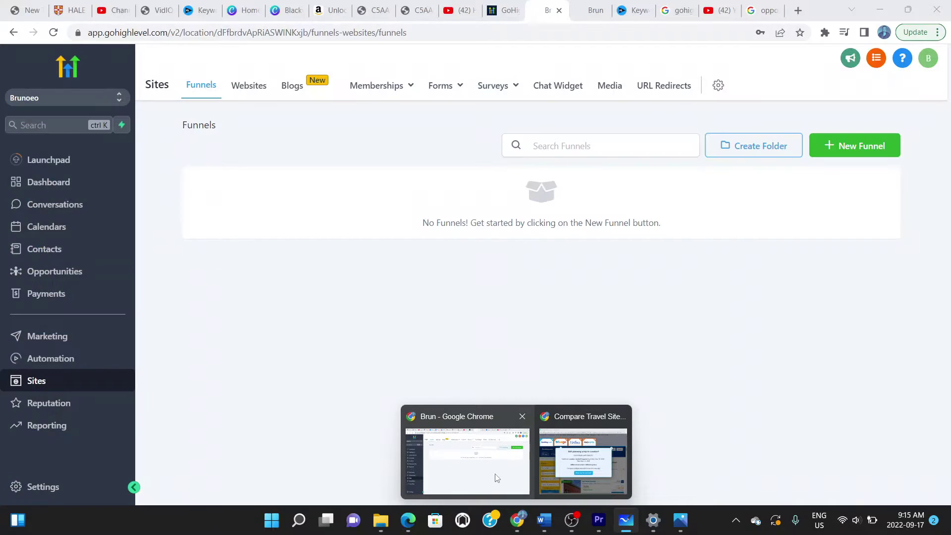
left_click(494, 477)
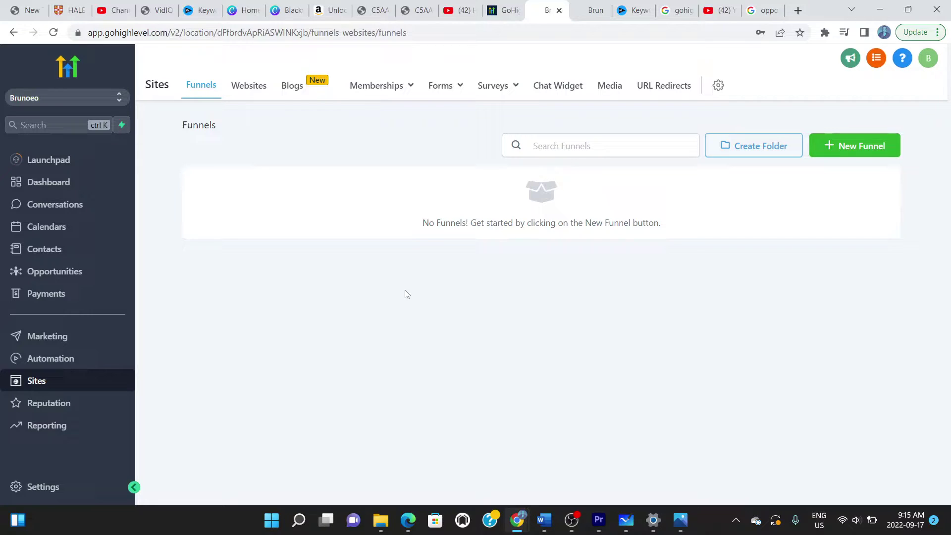
left_click(629, 526)
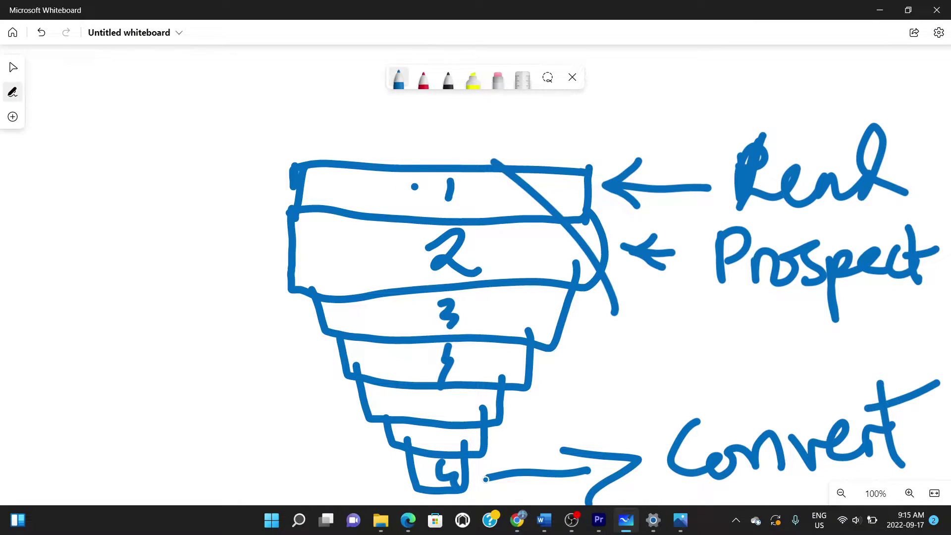
left_click_drag(485, 479, 588, 475)
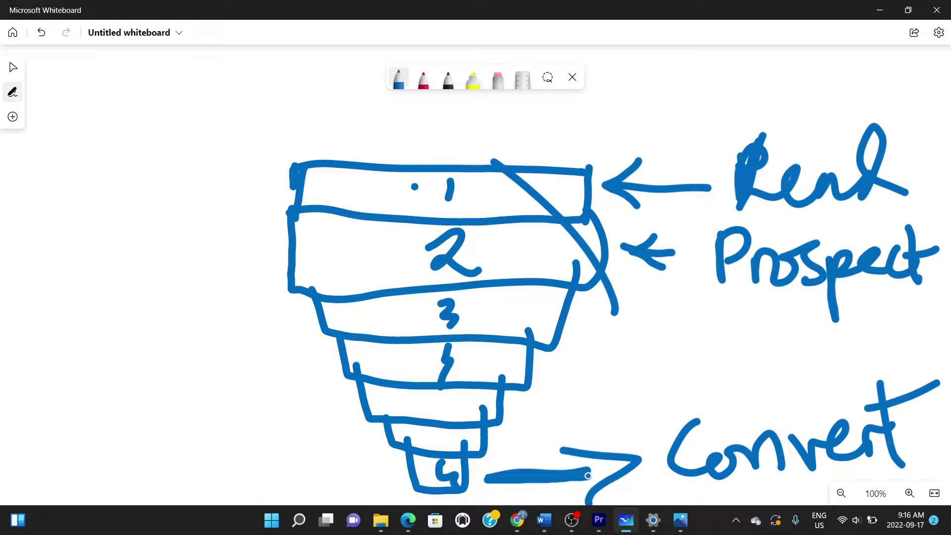
- Hide Whiteboard to reveal the empty Funnels list, view the New Funnel options, then dismiss them
left_click(628, 523)
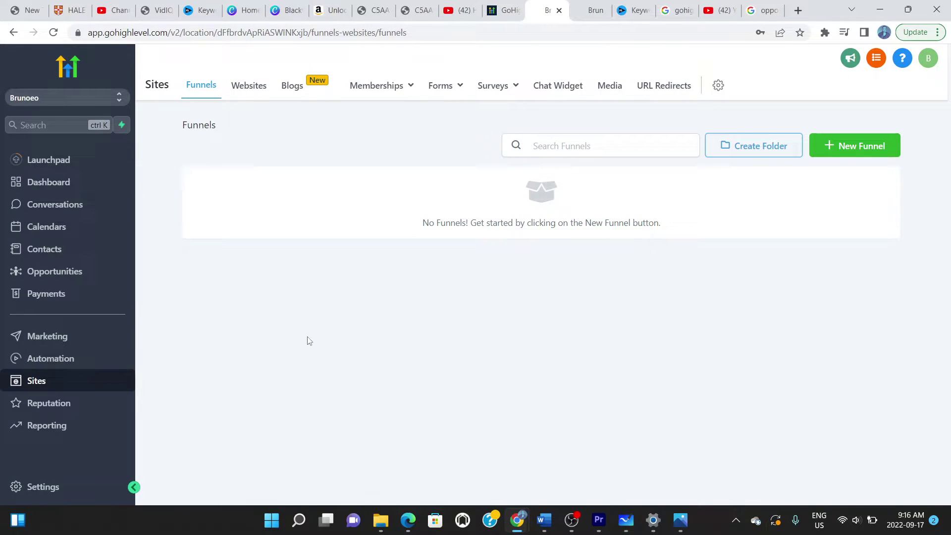
left_click(835, 148)
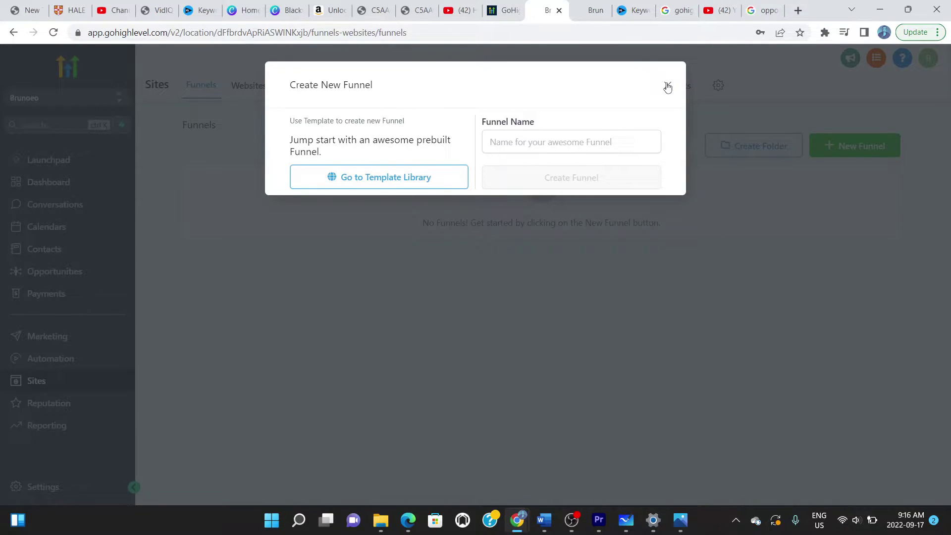
left_click(666, 86)
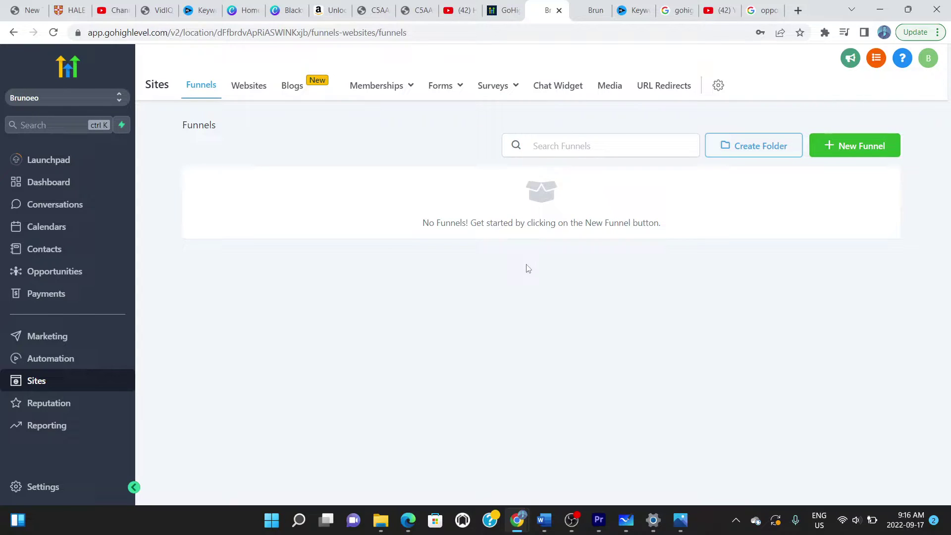
- View the Google Ads report under Reputation > Reporting, then go to the Launchpad
left_click(55, 409)
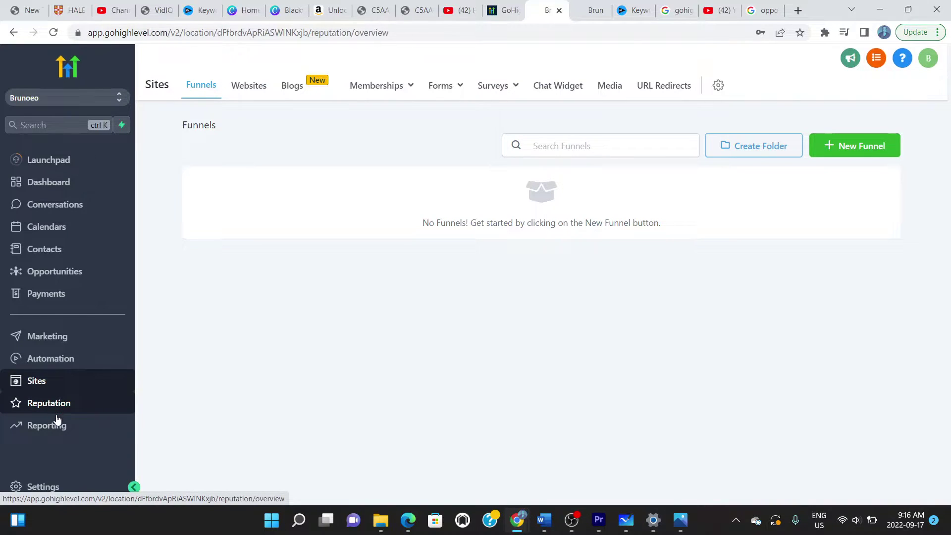
left_click(55, 432)
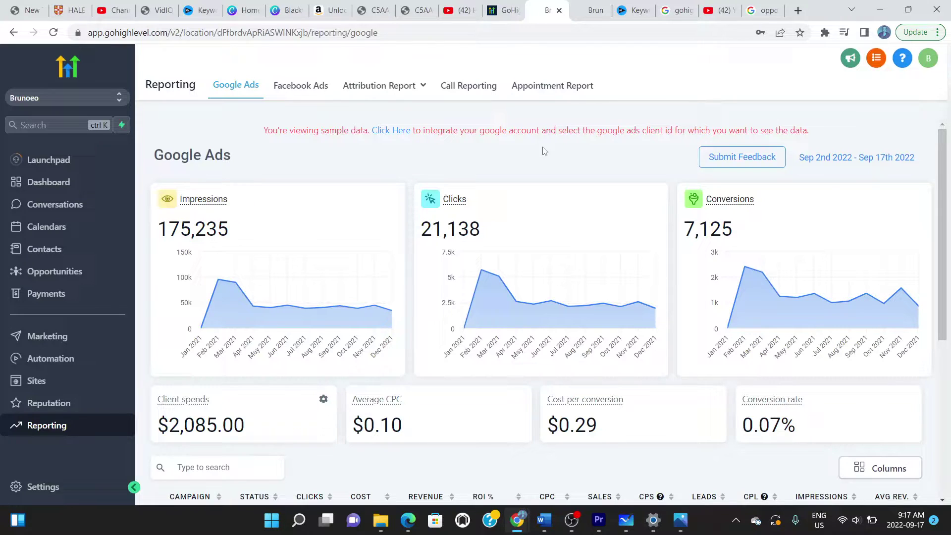
mouse_move(943, 208)
left_mouse_down()
mouse_move(943, 377)
mouse_move(943, 201)
left_mouse_up()
left_click(59, 167)
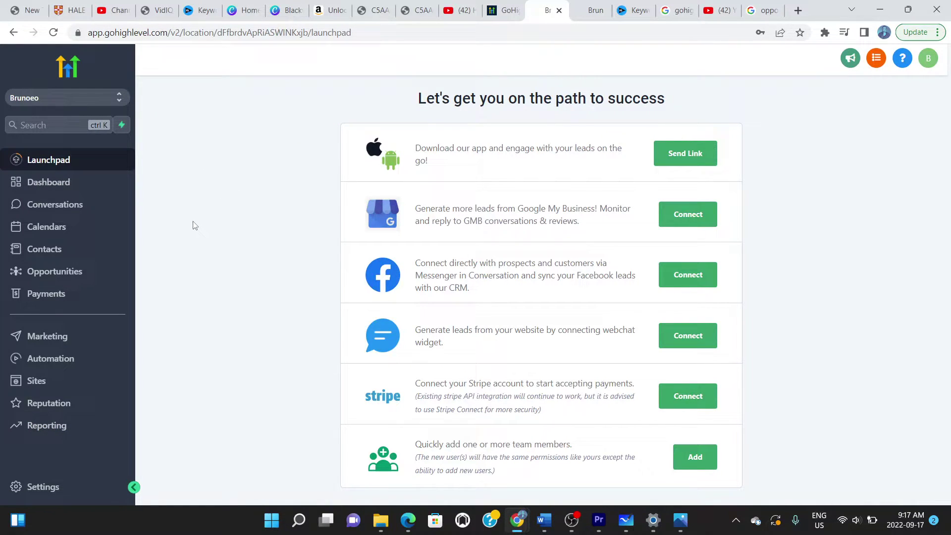
- Start a Facebook connection, acknowledge the notice and close its login window, then begin connecting Stripe
left_click(678, 280)
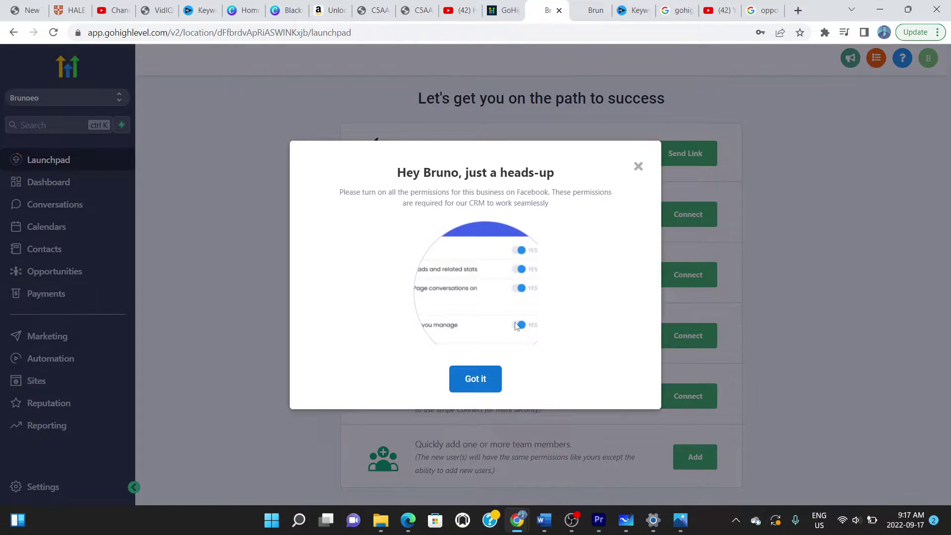
left_click(484, 383)
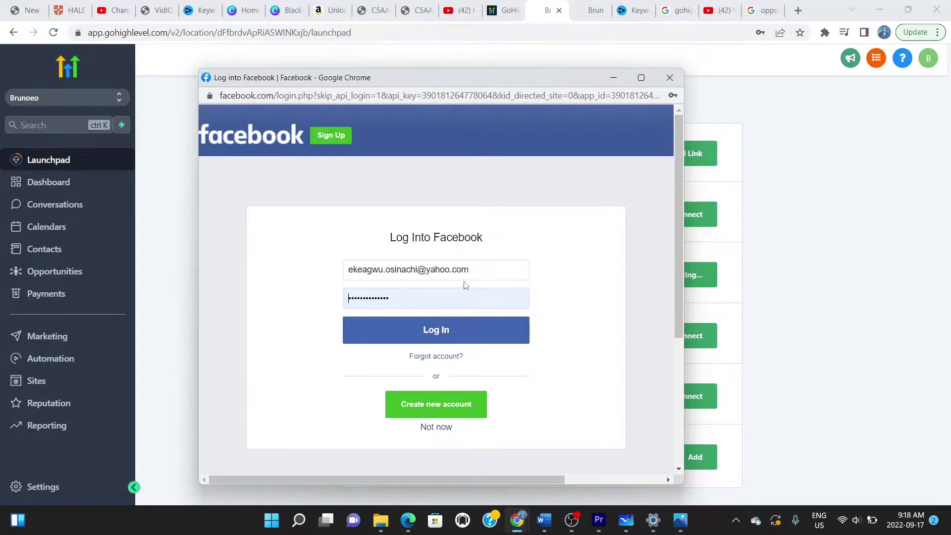
left_click(670, 77)
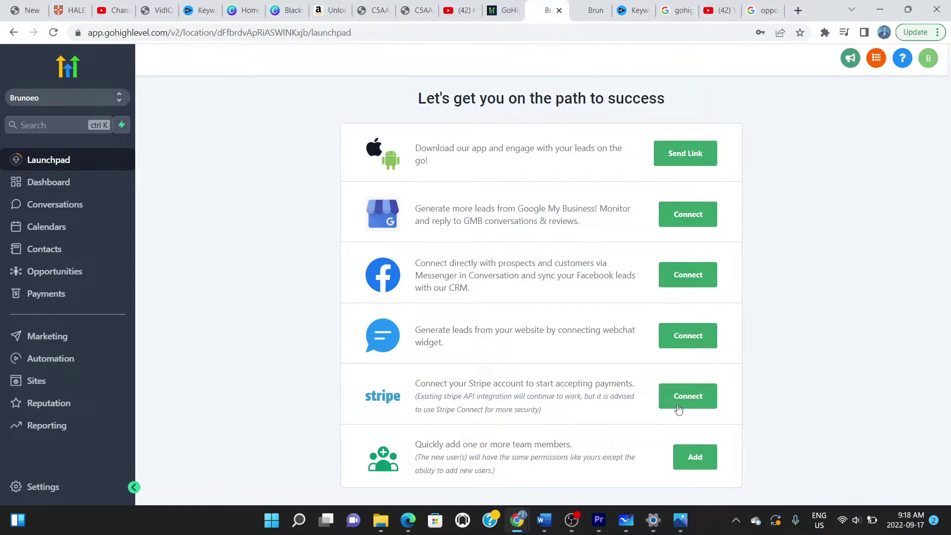
left_click(705, 399)
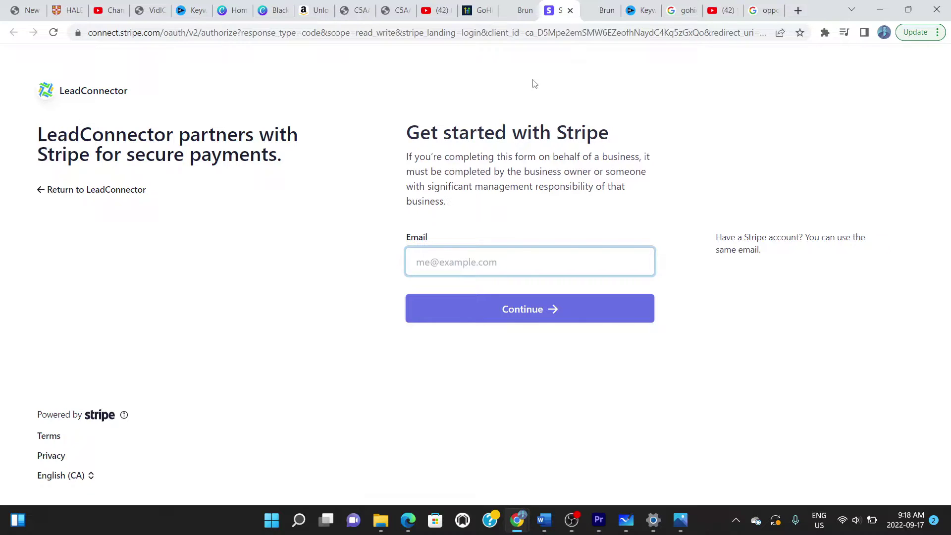
- Leave the Stripe signup tab pending and return to the GoHighLevel Launchpad tab
left_click(516, 12)
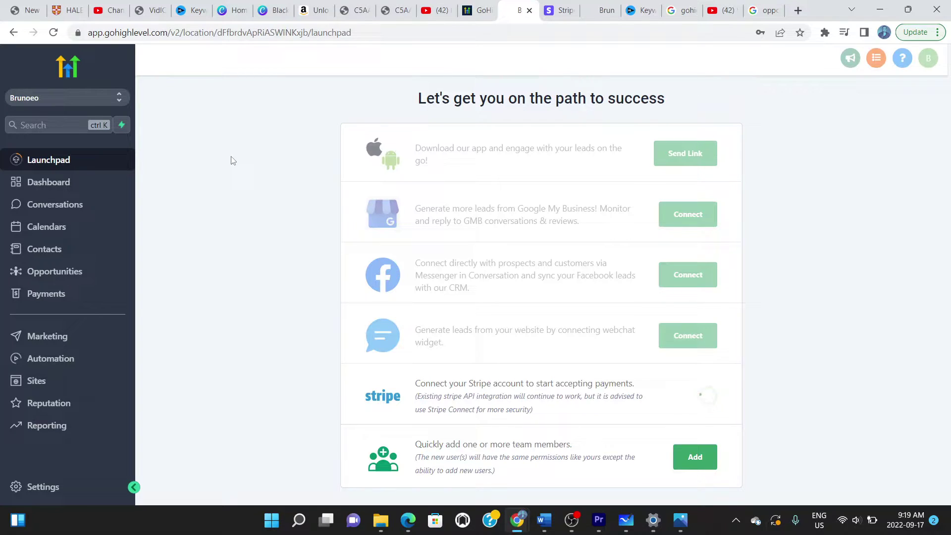
- Pass through the Dashboard and Conversations inbox to reach the two-record Contacts list
left_click(58, 187)
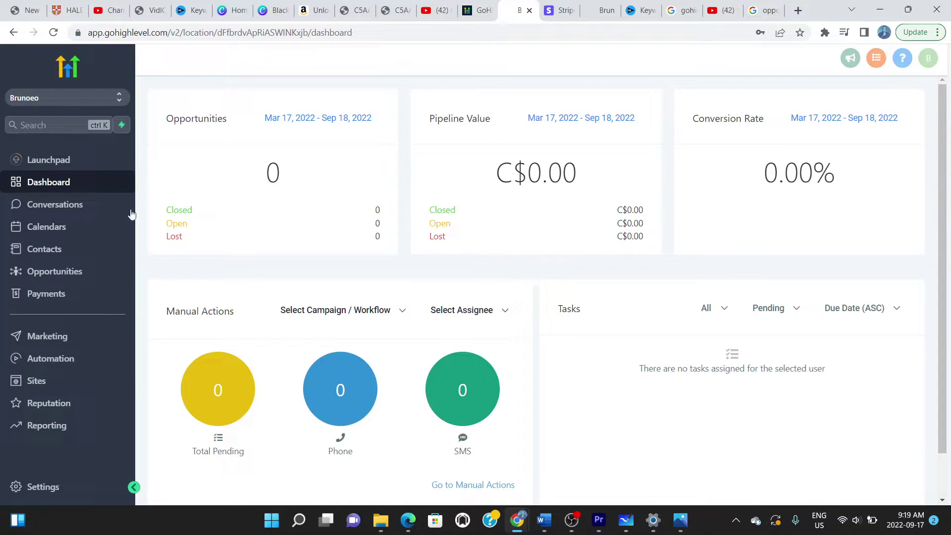
left_click(73, 208)
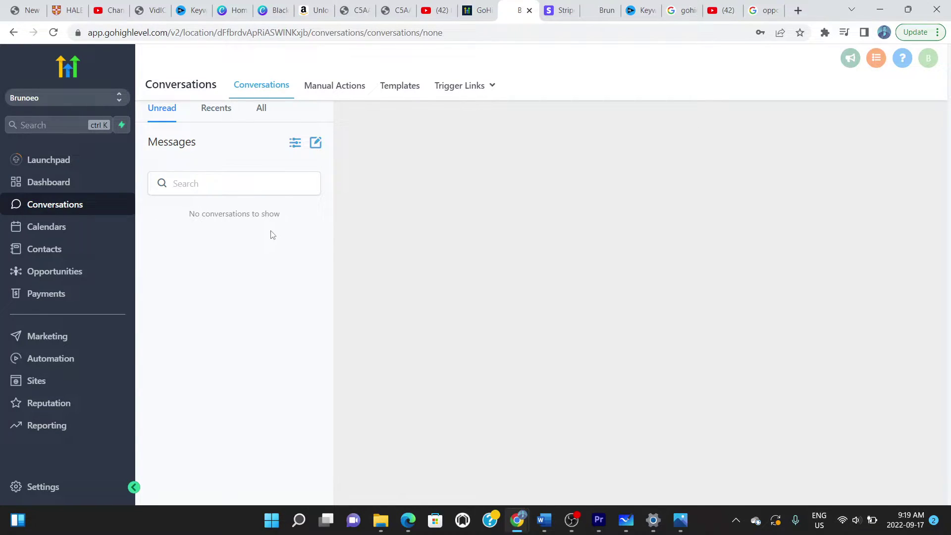
left_click(54, 250)
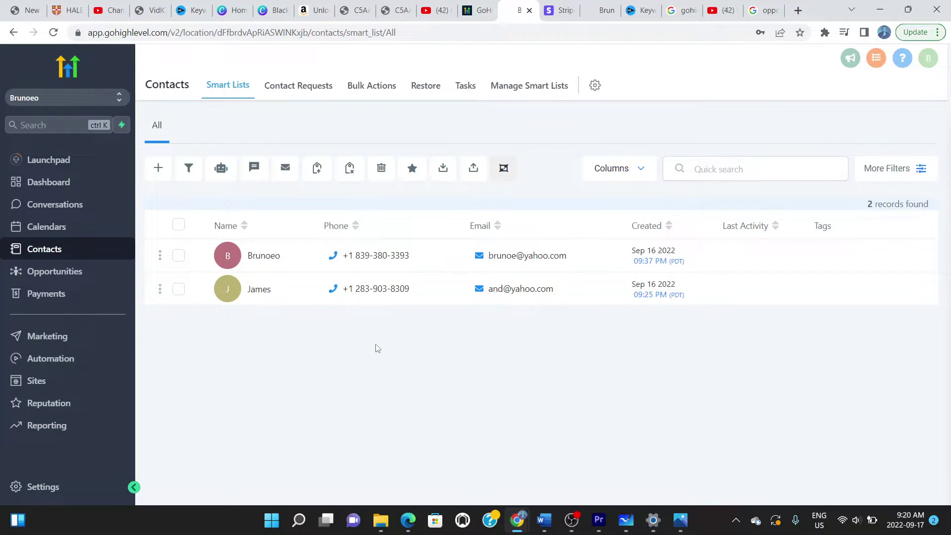
- Open the Add Contact form and browse contact types (keeping Lead) and time zones without choosing
left_click(159, 171)
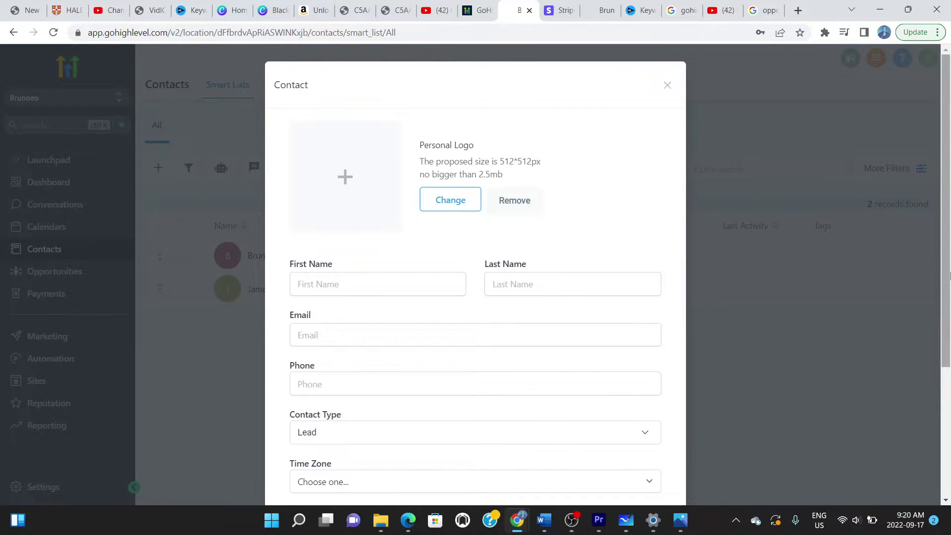
left_click_drag(947, 276, 946, 405)
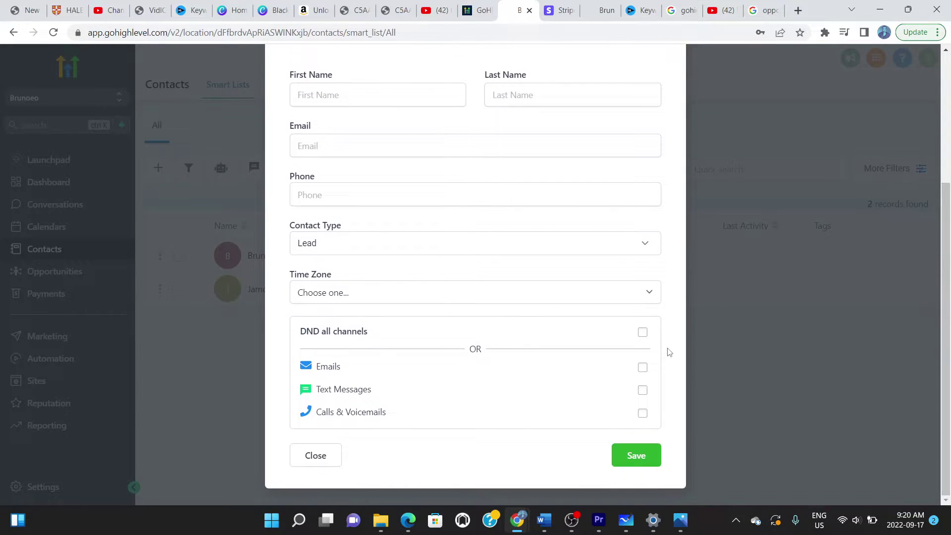
left_click(644, 251)
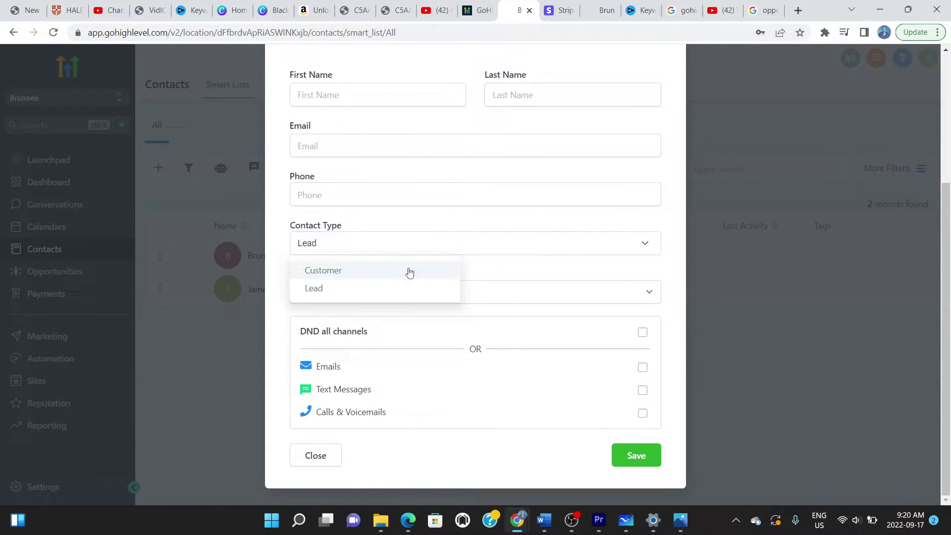
left_click(497, 268)
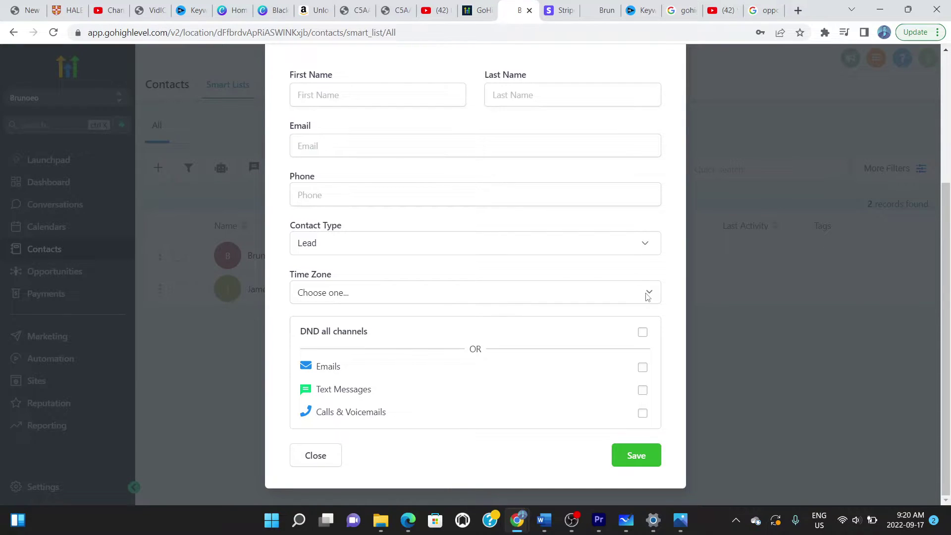
left_click(645, 293)
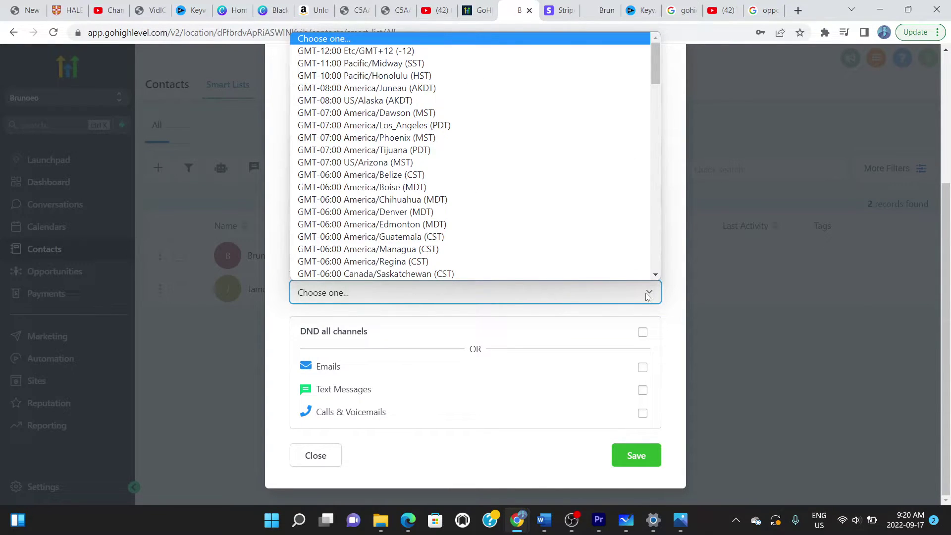
scroll(518, 206, "down", 1)
scroll(619, 272, "down", 1)
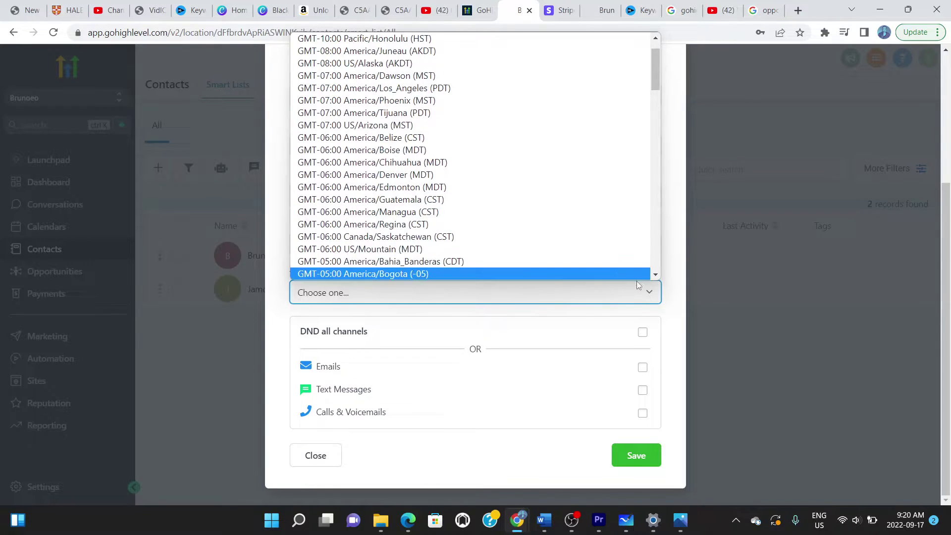
left_click(673, 295)
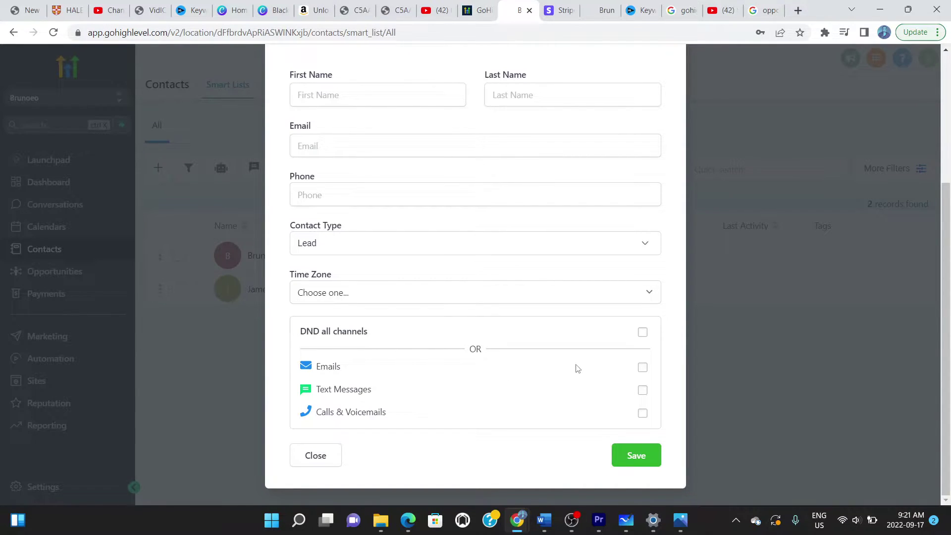
- Tick and untick DND for emails, texts and calls, then dismiss the form unsaved
left_click(643, 367)
left_click(643, 392)
left_click(642, 413)
left_click(643, 412)
left_click(644, 391)
left_click(643, 367)
left_click(761, 394)
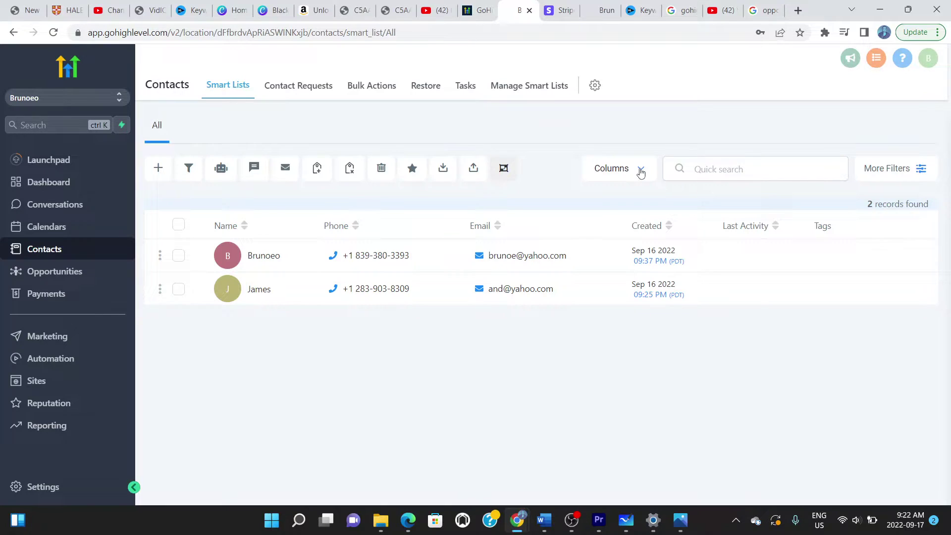
- Open the Columns dropdown above the contacts table
left_click(640, 171)
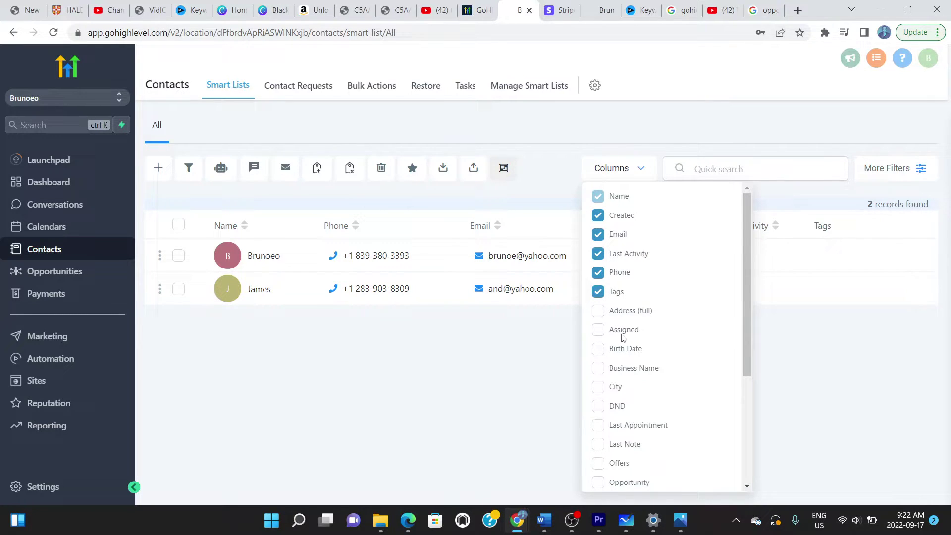
- Tick Address (full), Assigned, Birth Date, Business Name, City, DND and Last Appointment columns
left_click(598, 310)
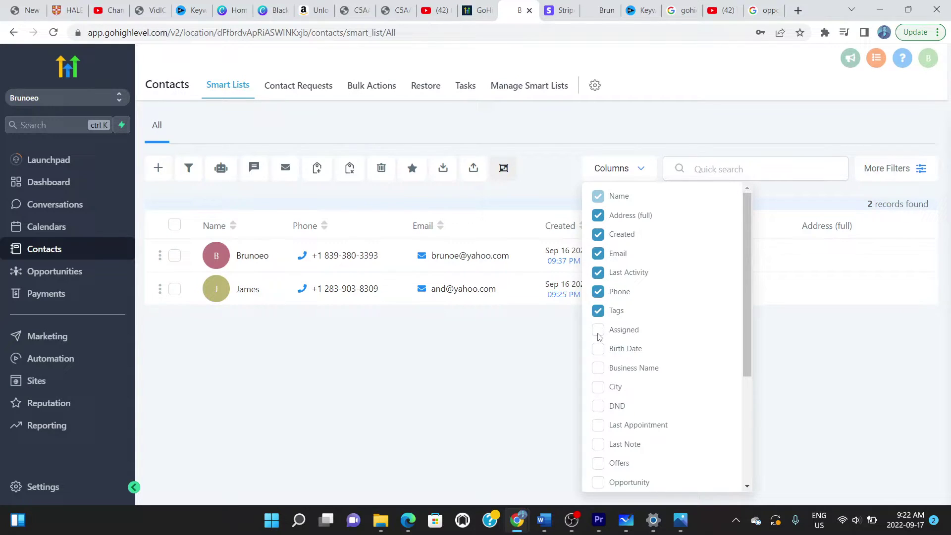
left_click(598, 331)
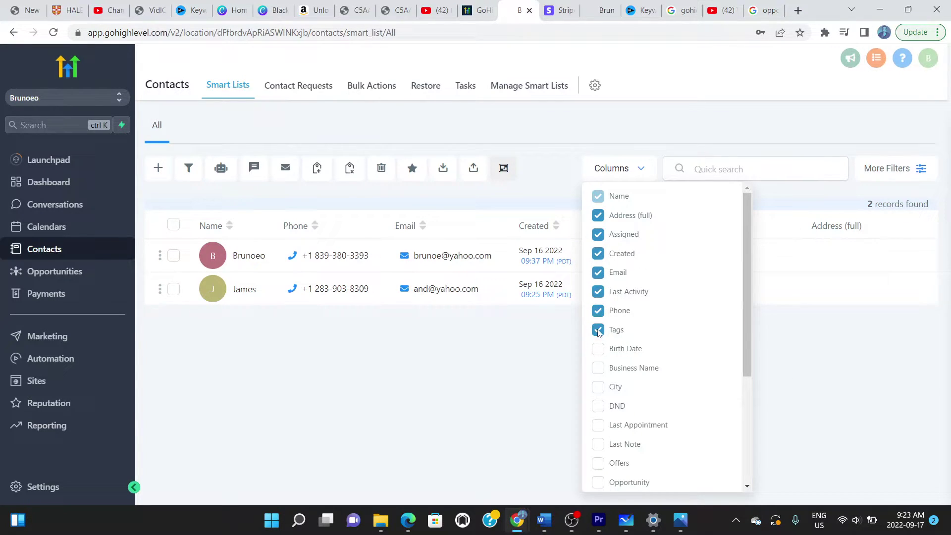
left_click(598, 349)
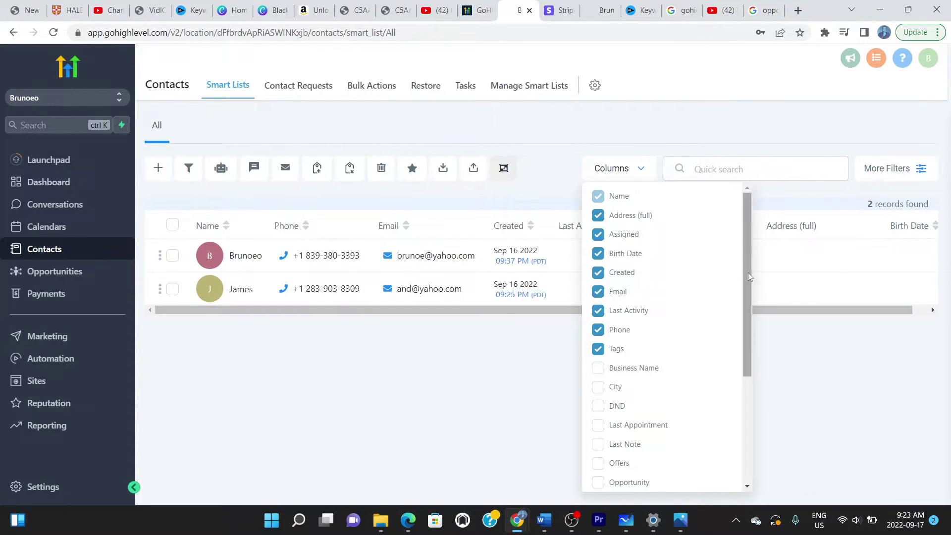
left_click(598, 368)
left_click(598, 385)
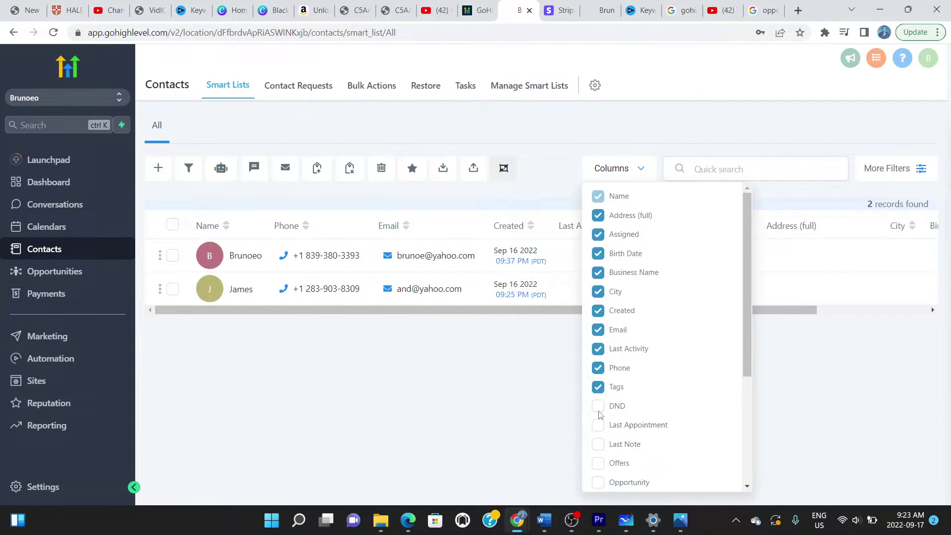
left_click(598, 407)
left_click(598, 425)
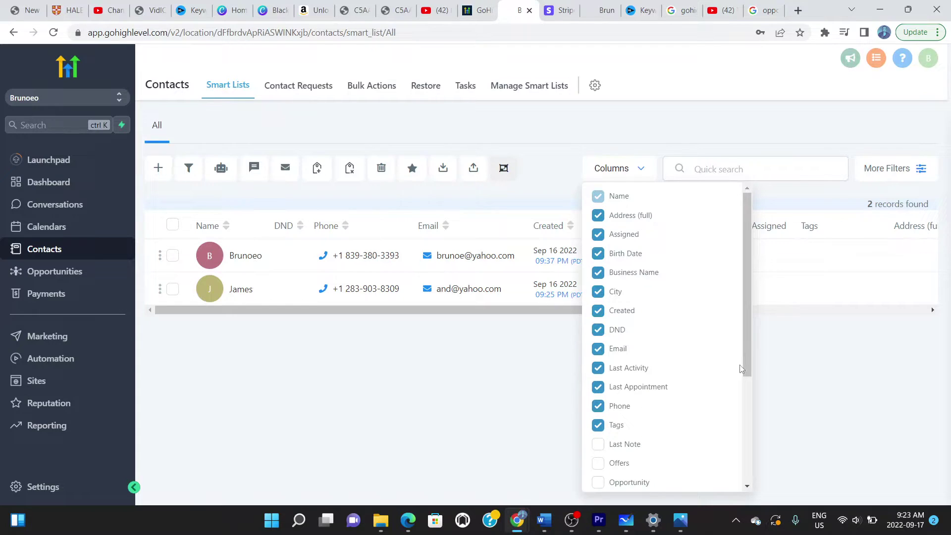
scroll(734, 425, "down", 5)
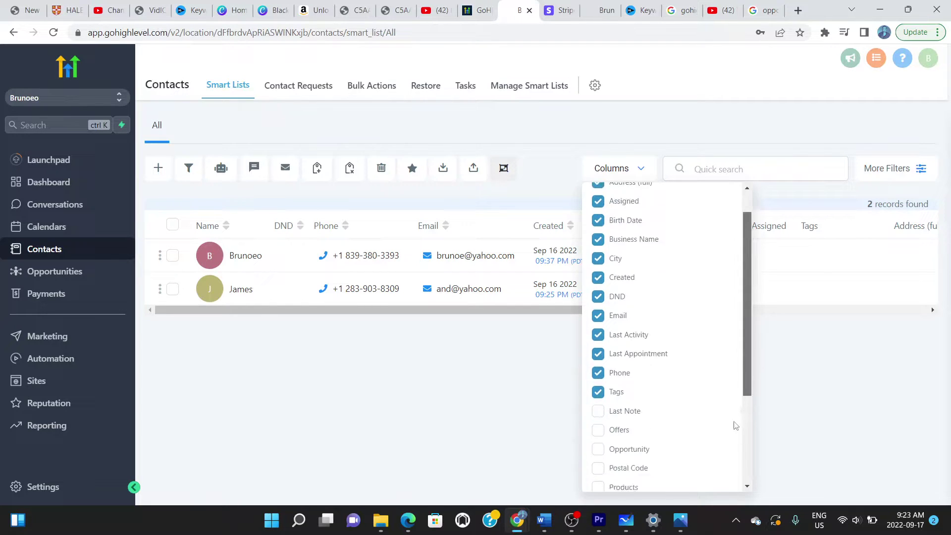
left_click(804, 437)
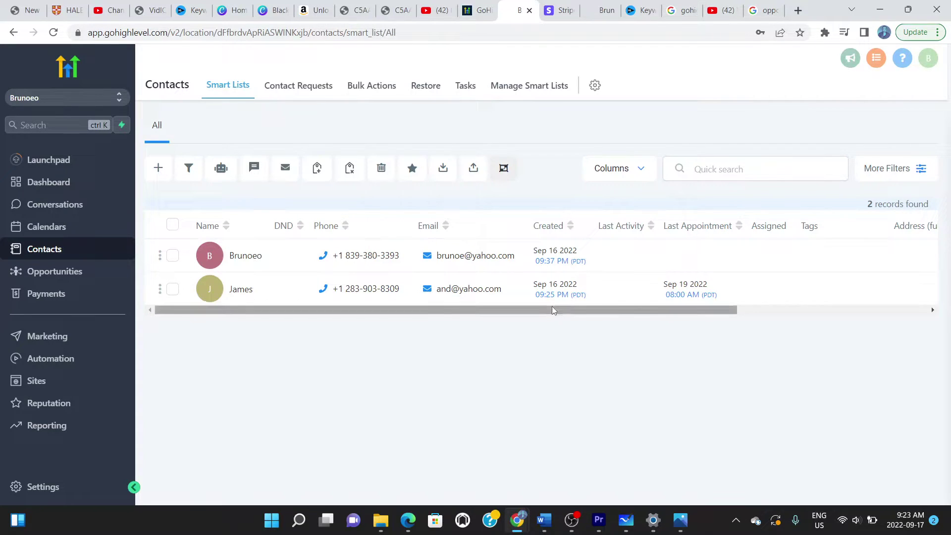
- Scroll the contacts table sideways to view the new DND, Last Appointment and Address columns
left_click_drag(553, 311, 761, 323)
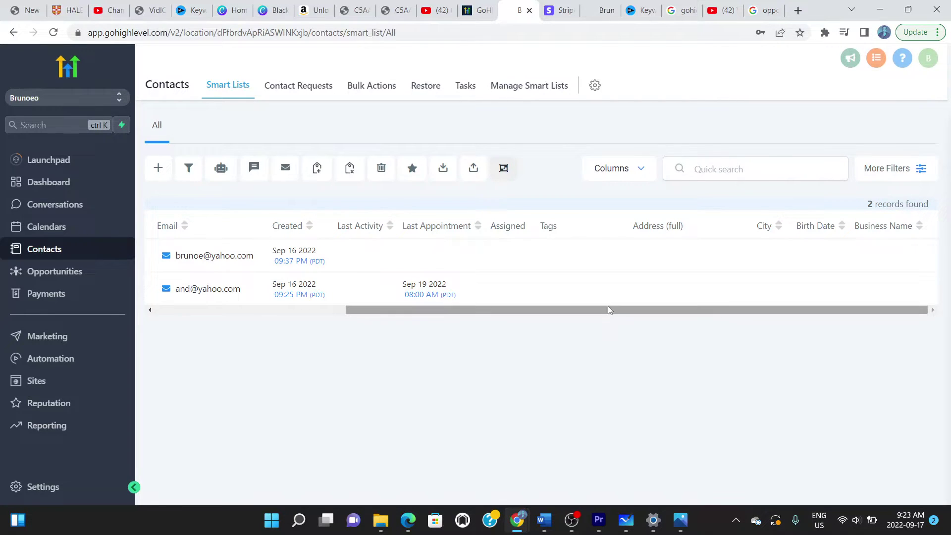
left_click_drag(621, 307, 315, 311)
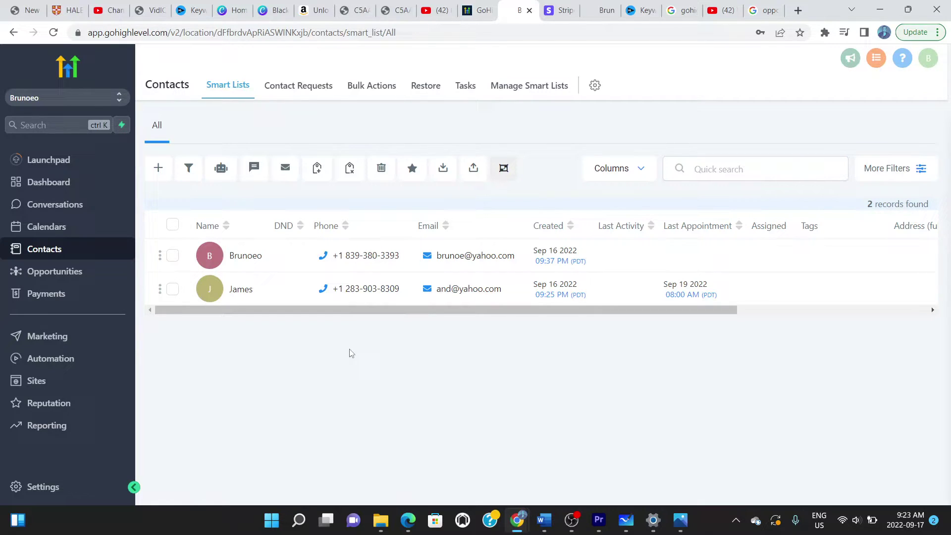
mouse_move(459, 255)
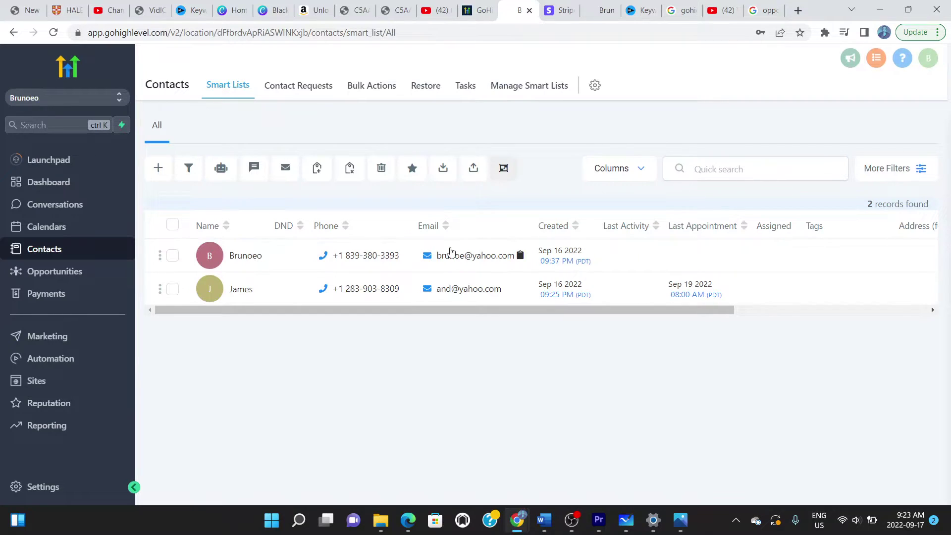
- Open the first contact's detail record, a Lead with DND off and no activity
left_click(428, 257)
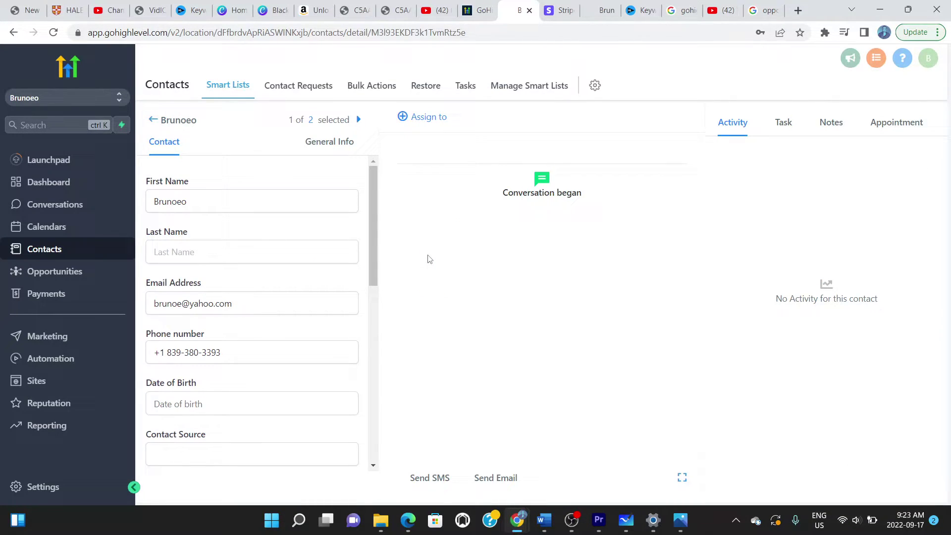
mouse_move(371, 251)
left_mouse_down()
mouse_move(371, 271)
mouse_move(373, 251)
left_mouse_up()
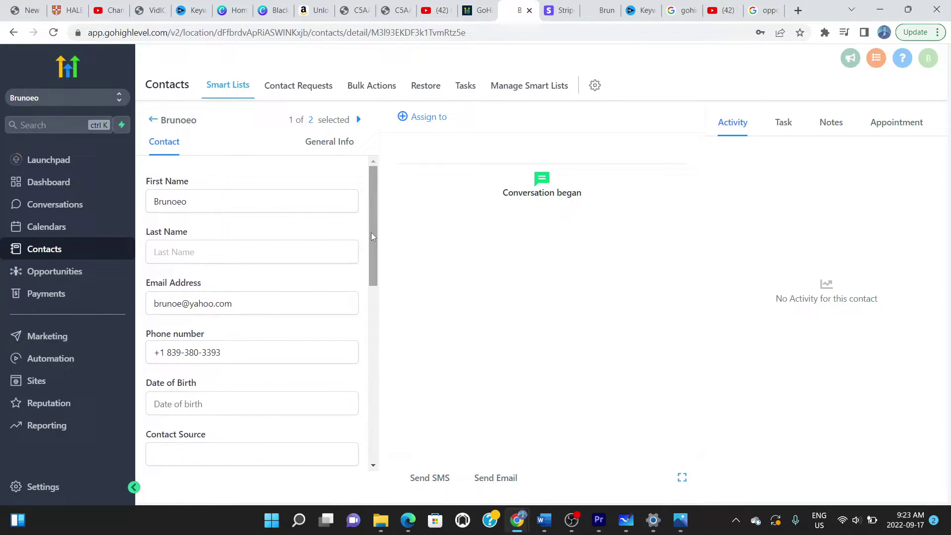
mouse_move(371, 232)
left_mouse_down()
mouse_move(370, 417)
mouse_move(380, 242)
left_mouse_up()
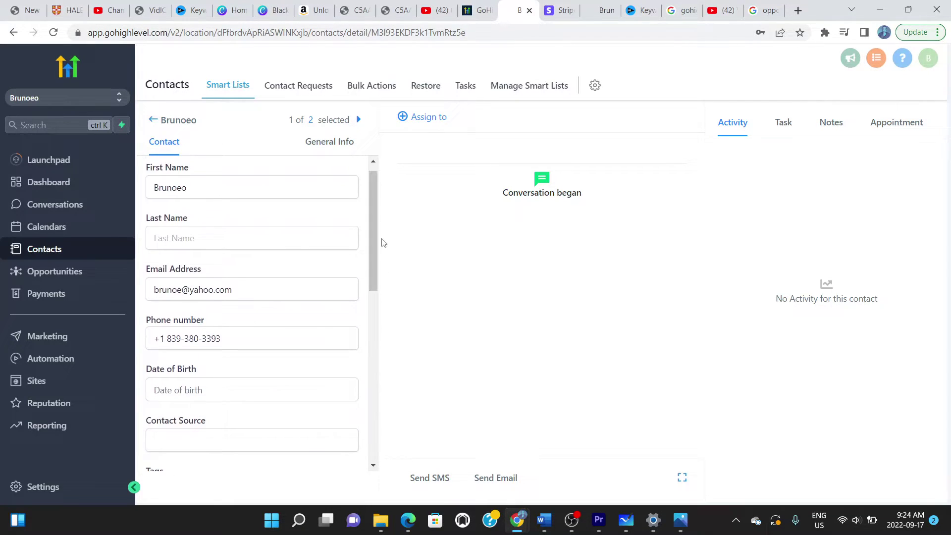
- Send the contact a text message reading 'Hi,'
left_click(435, 478)
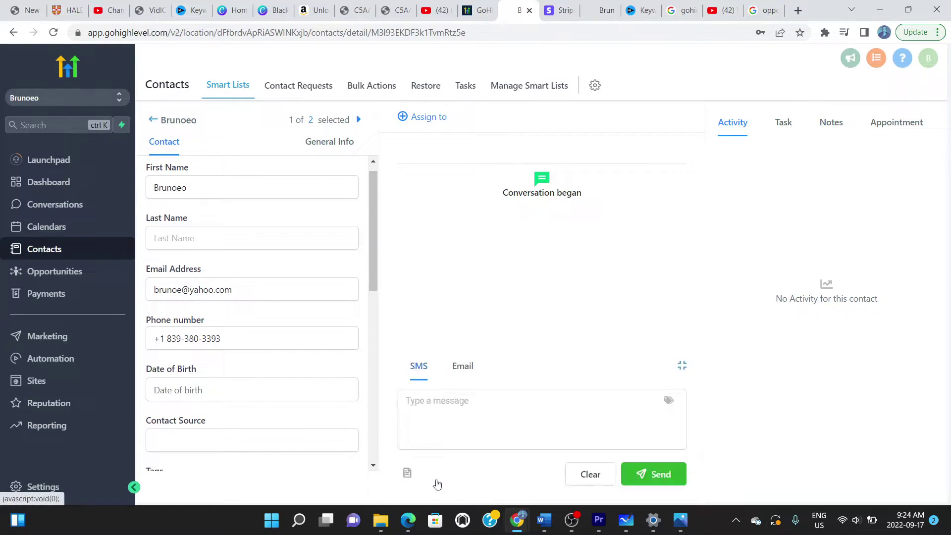
left_click(457, 410)
type("Dninfinnrgnmeronm")
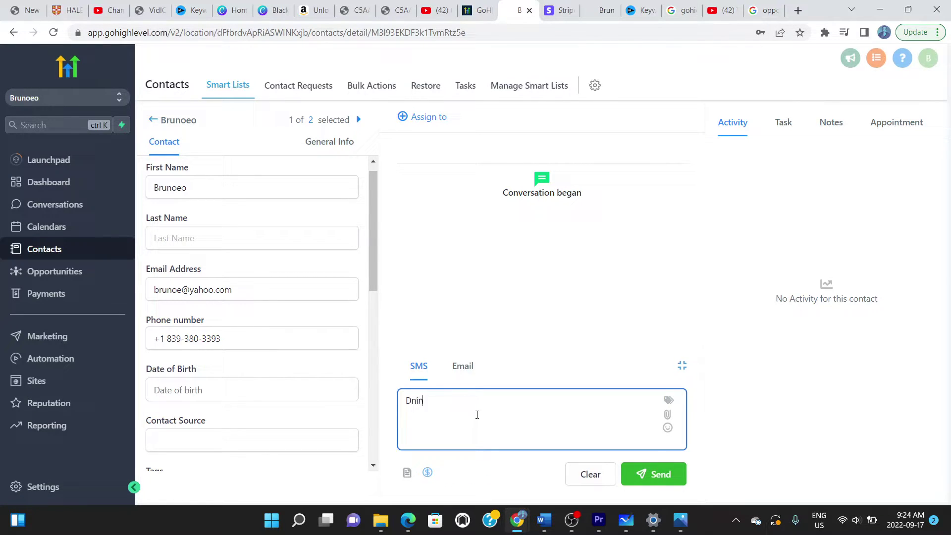
key("Num_Lock")
key("BackSpace")
key("BackSpace")
key("BackSpace")
key("BackSpace")
key("BackSpace")
key("BackSpace")
key("BackSpace")
key("BackSpace")
key("BackSpace")
key("BackSpace")
key("BackSpace")
key("BackSpace")
key("BackSpace")
key("BackSpace")
key("BackSpace")
key("BackSpace")
key("BackSpace")
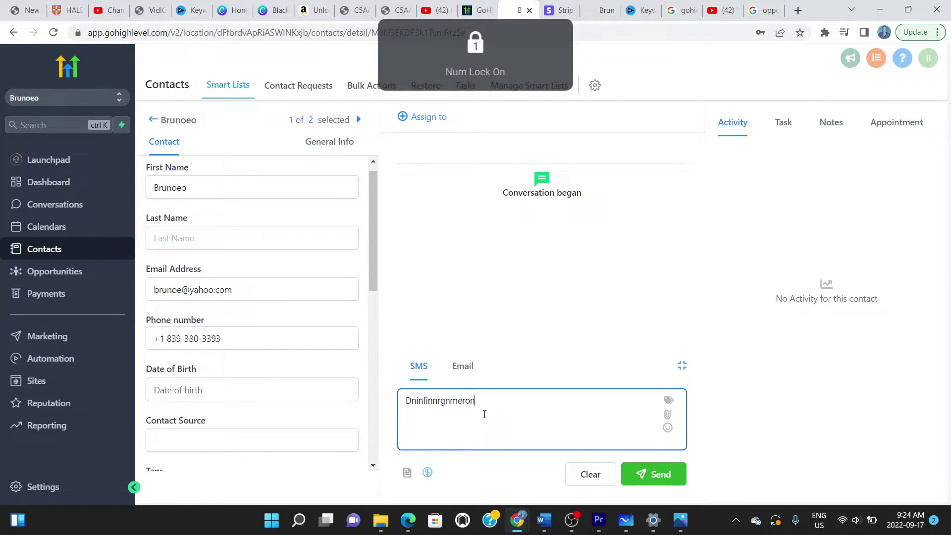
type("Hi,")
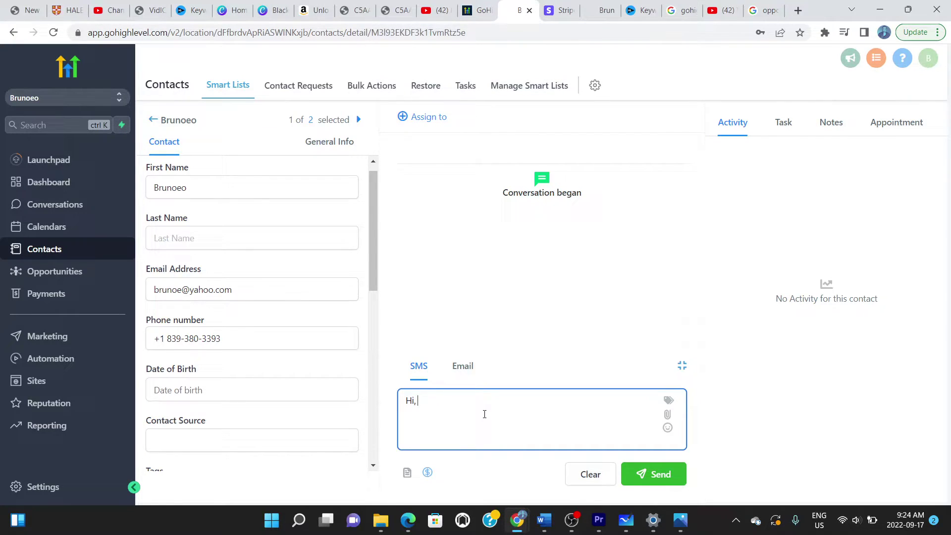
key("Caps_Lock")
type("wELCOME")
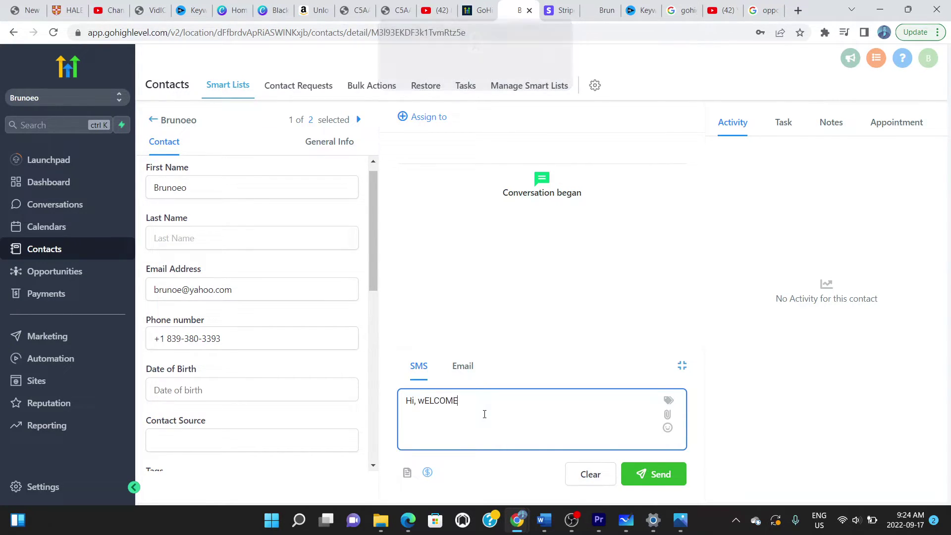
key("BackSpace")
key("BackSpace")
key("BackSpace")
key("BackSpace")
key("BackSpace")
key("BackSpace")
key("BackSpace")
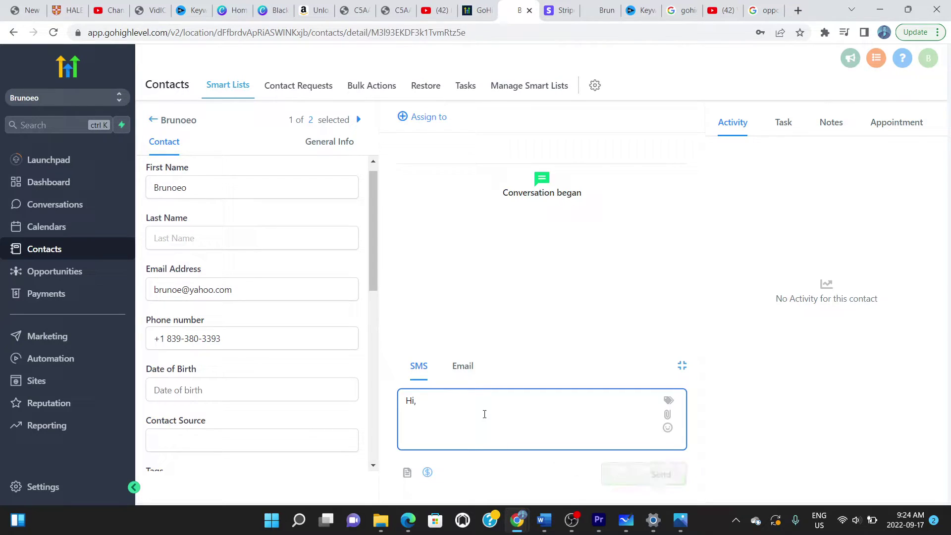
key("Return")
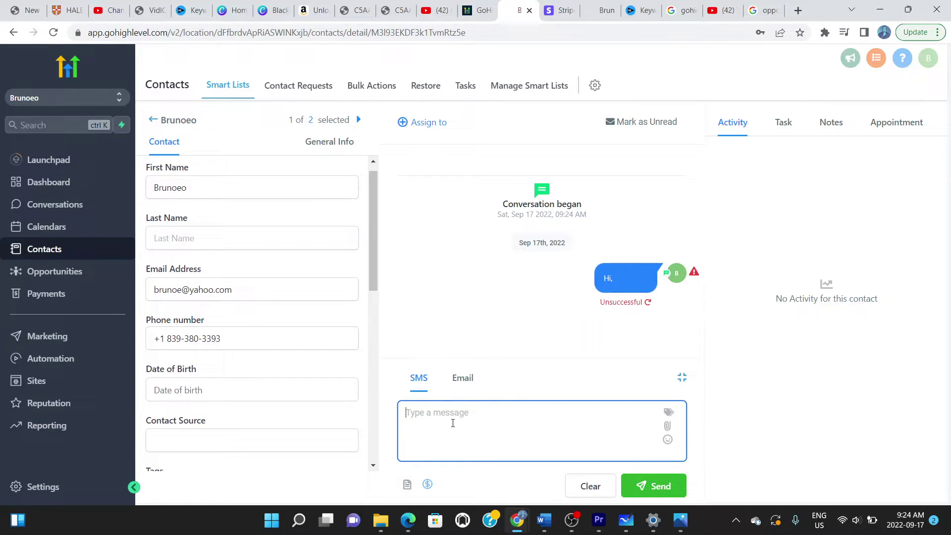
- Type and send a second text, 'Welcome to the business'
key("Caps_Lock")
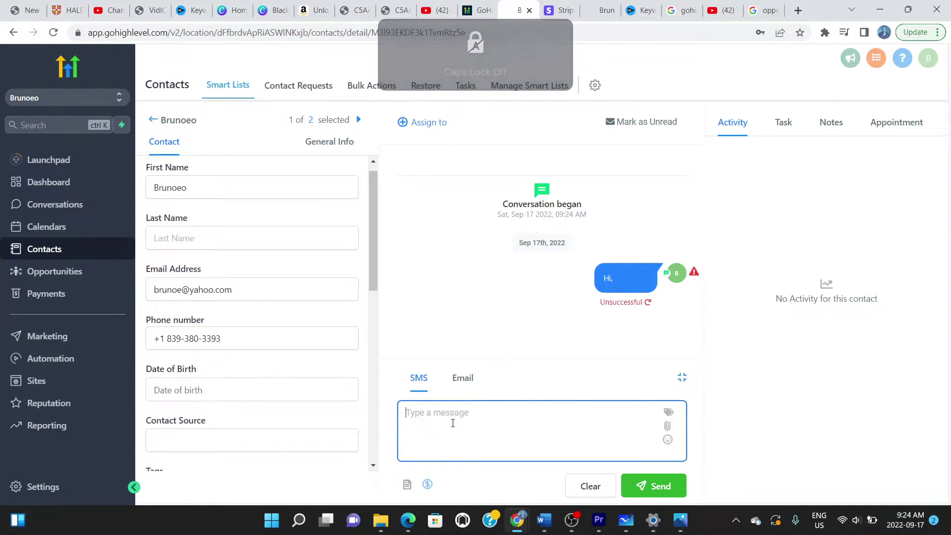
type("Welcome ")
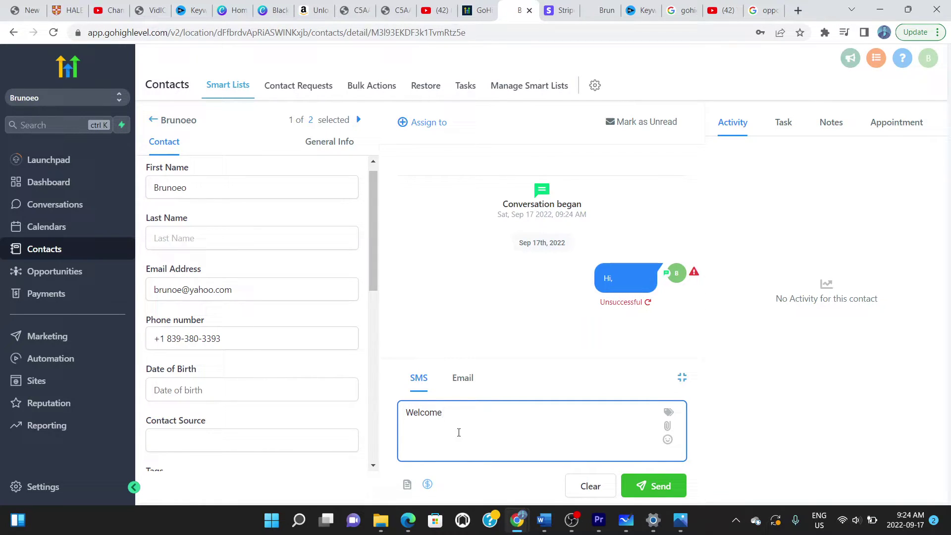
type("to thbe")
key("Num_Lock")
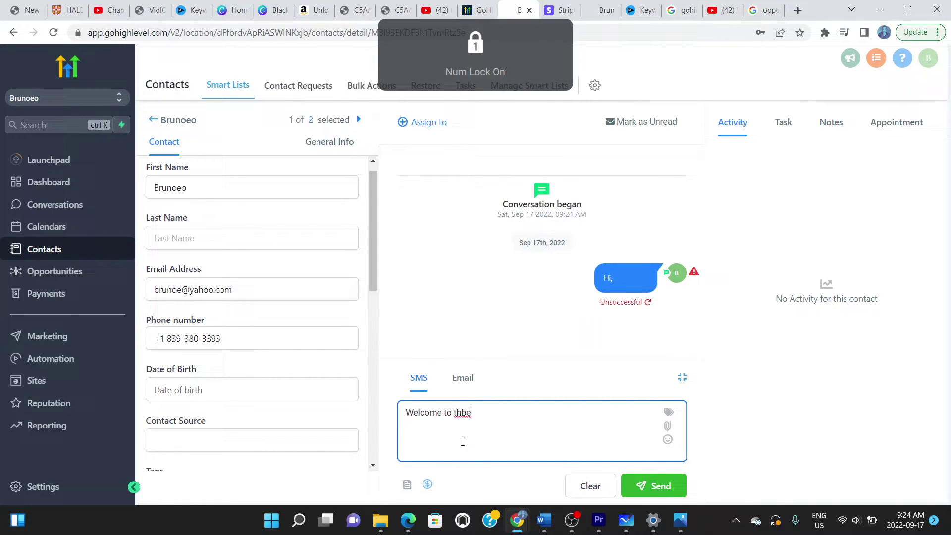
key("BackSpace")
key("BackSpace")
type("e pls")
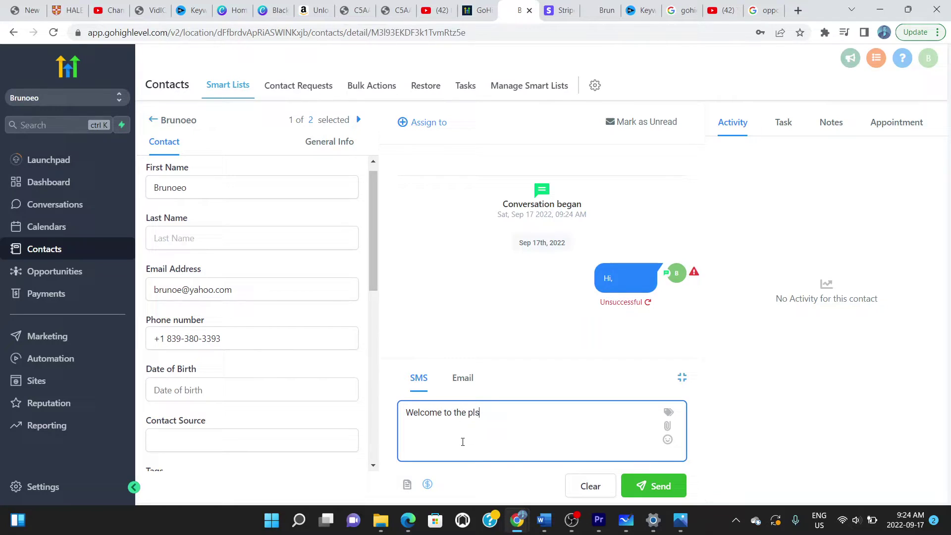
type("t")
key("BackSpace")
key("BackSpace")
type("business")
left_click(636, 476)
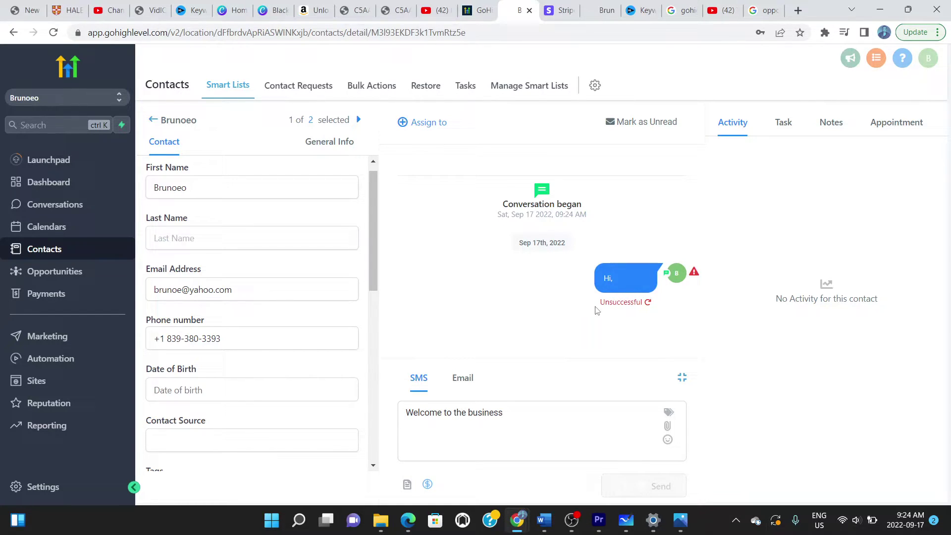
- Switch the composer to email and write 'Email' in the body
left_click(463, 378)
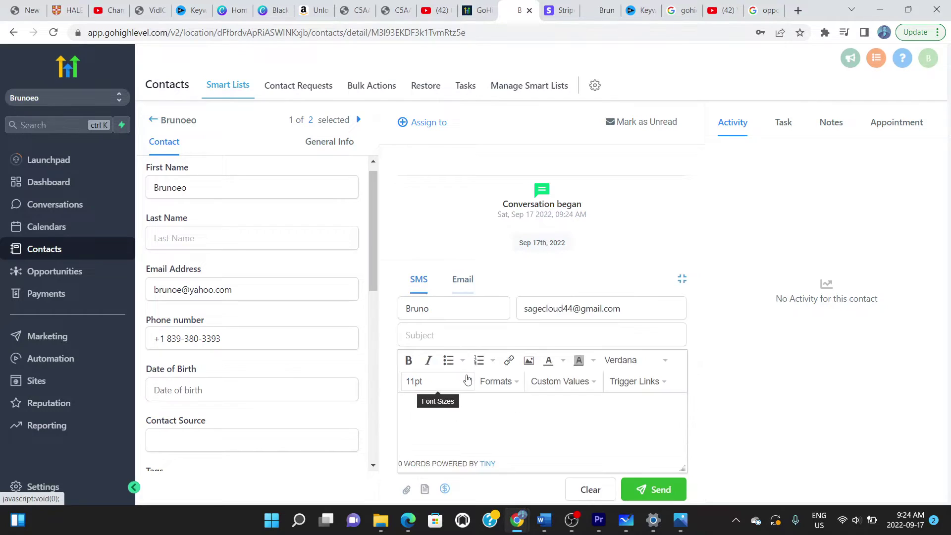
left_click(527, 410)
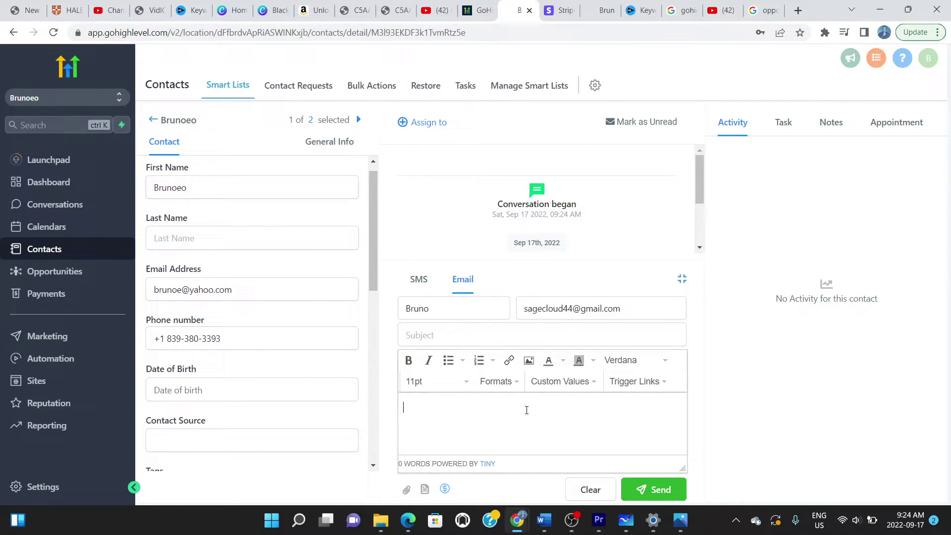
type("Email")
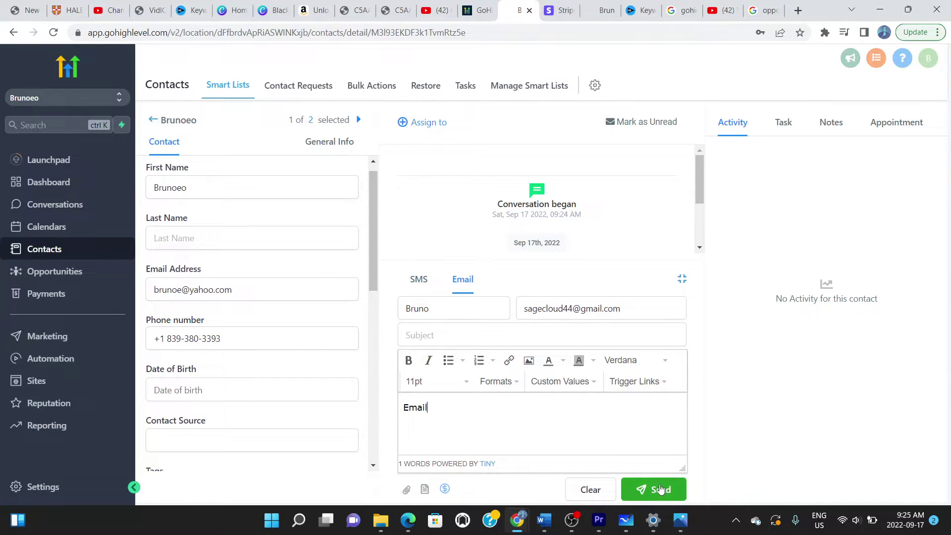
- Clear the From email field, entering then deleting a sender address, and return to the contacts list
left_click(614, 312)
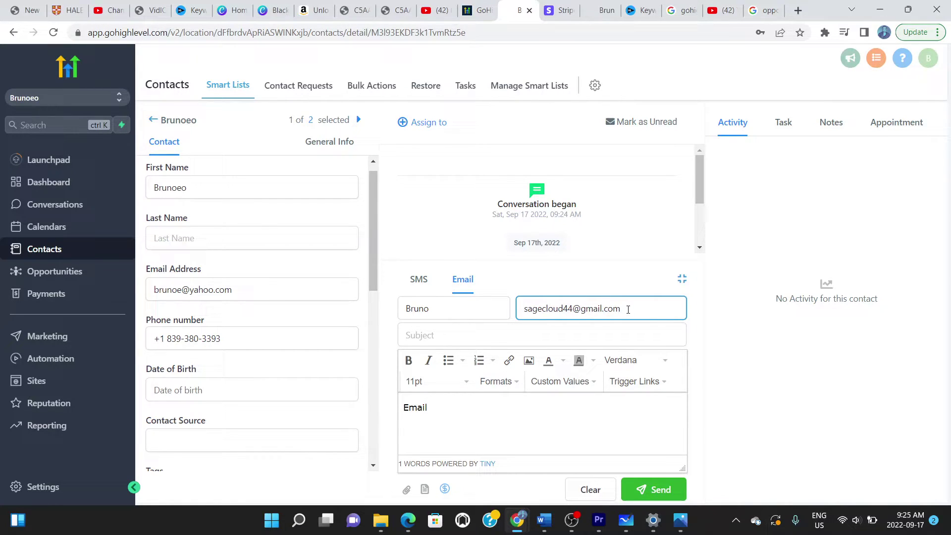
left_click_drag(628, 309, 492, 310)
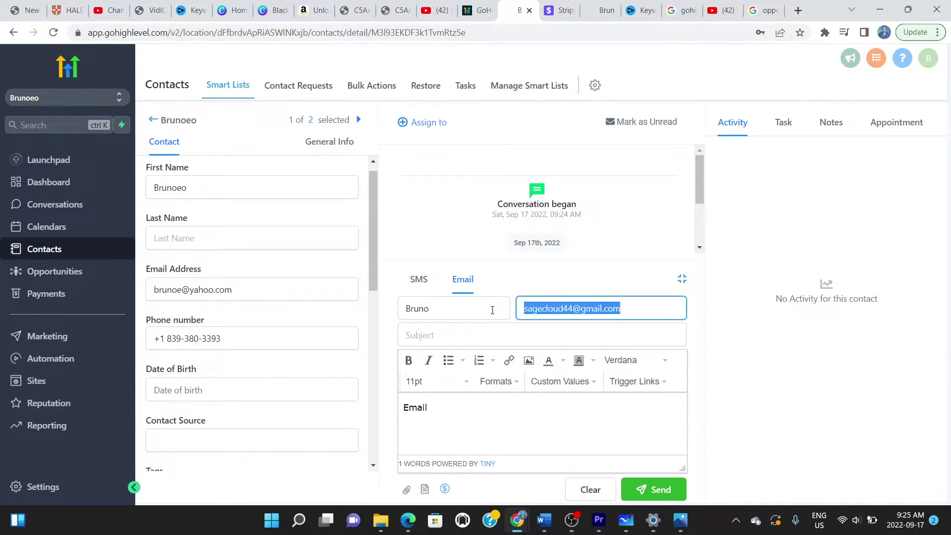
key("BackSpace")
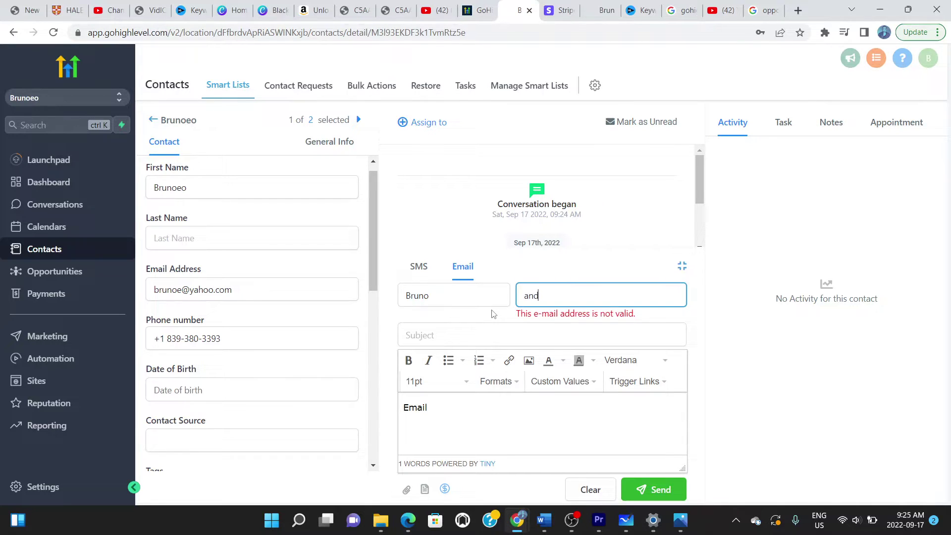
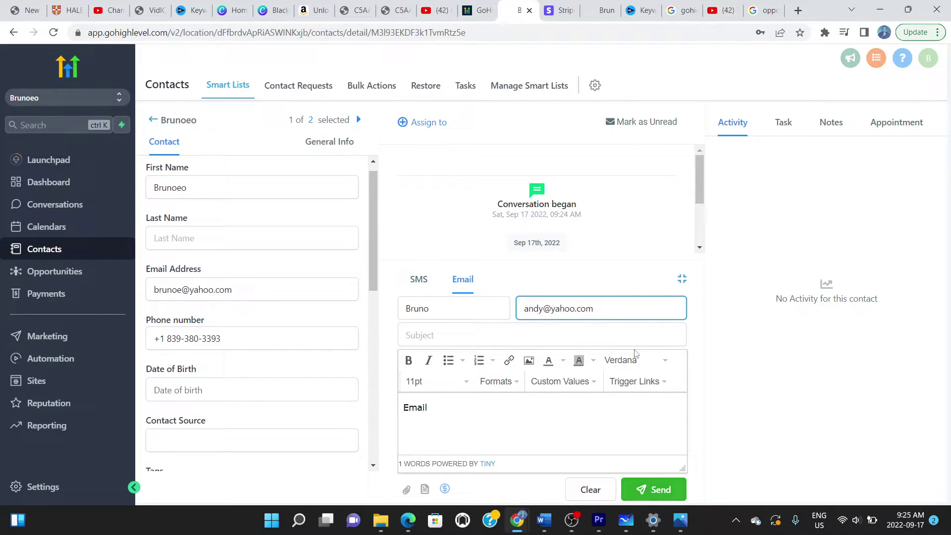
left_click_drag(600, 309, 495, 317)
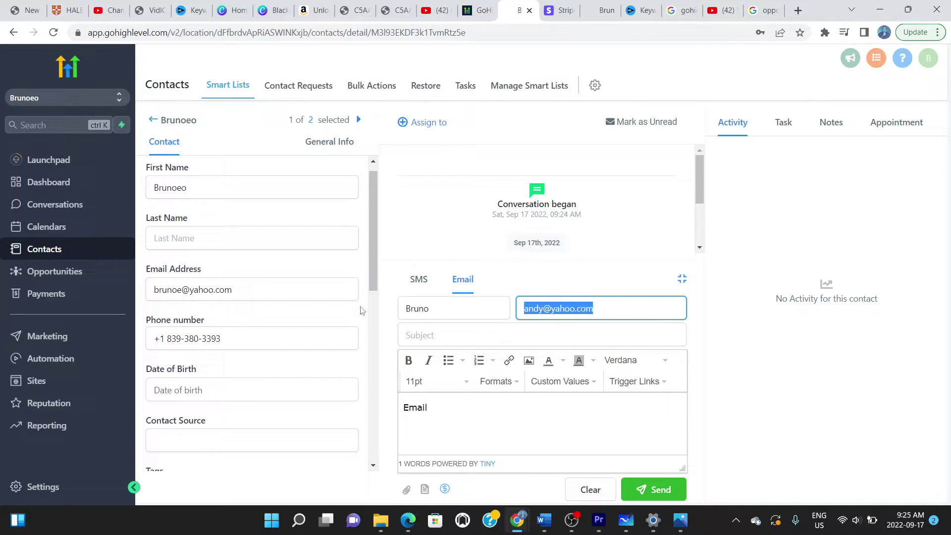
left_click(241, 288)
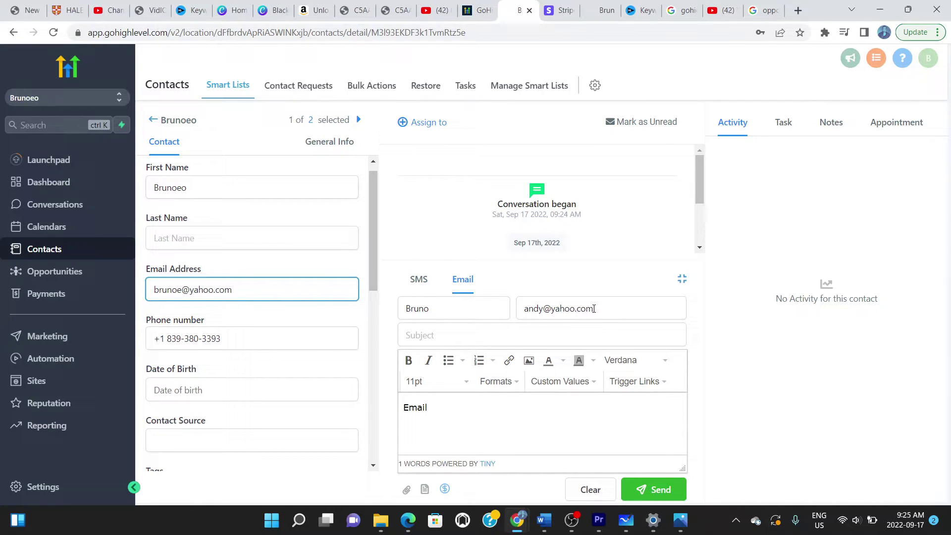
left_click_drag(596, 308, 510, 319)
key("BackSpace")
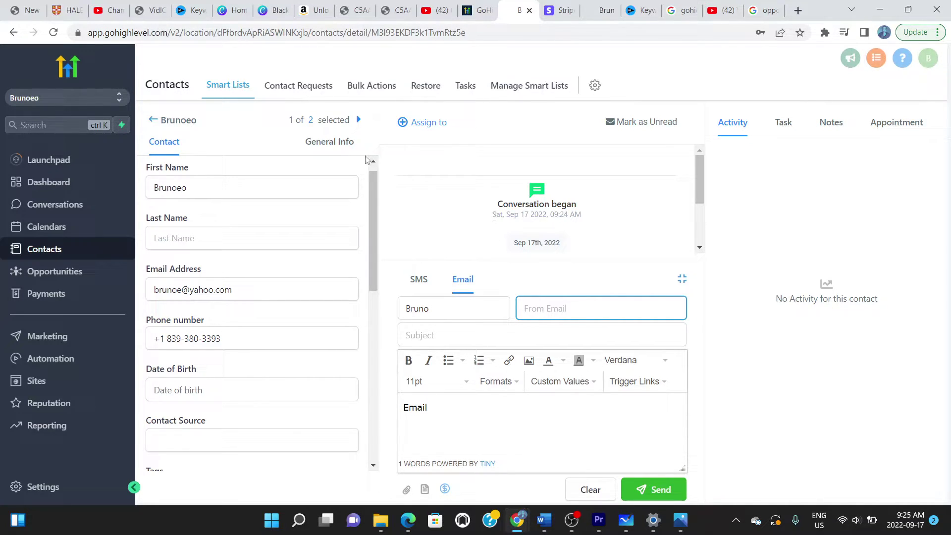
left_click(154, 121)
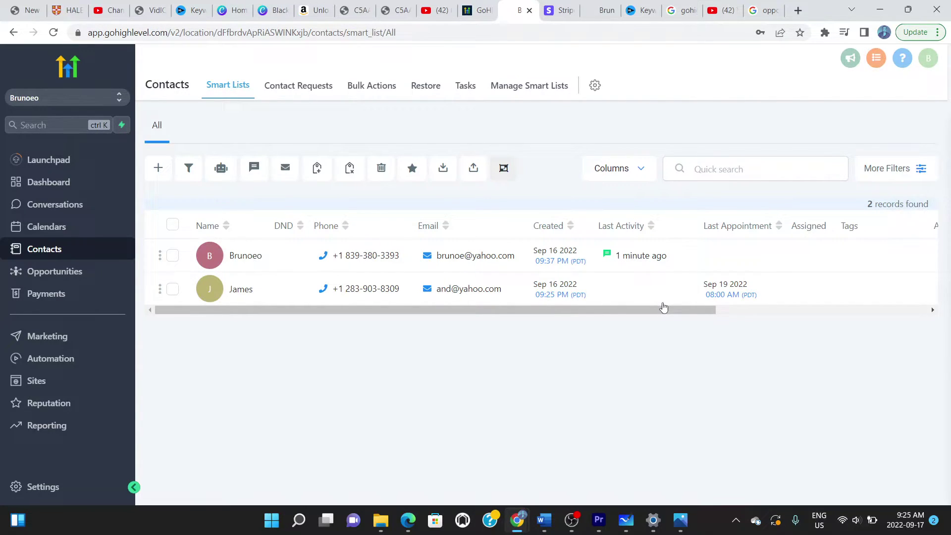
- Scroll the contacts table, then bring up the Whiteboard's Reach, Prospect, Convert funnel drawing
left_click_drag(664, 311, 639, 328)
left_click(624, 530)
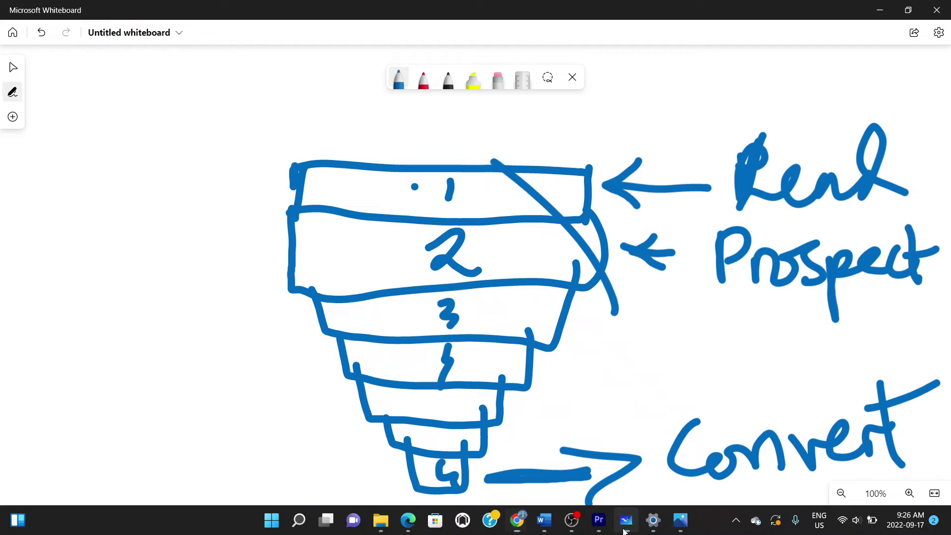
- Erase the funnel boxes, numbers, and the Convert label with its arrow
left_click(494, 81)
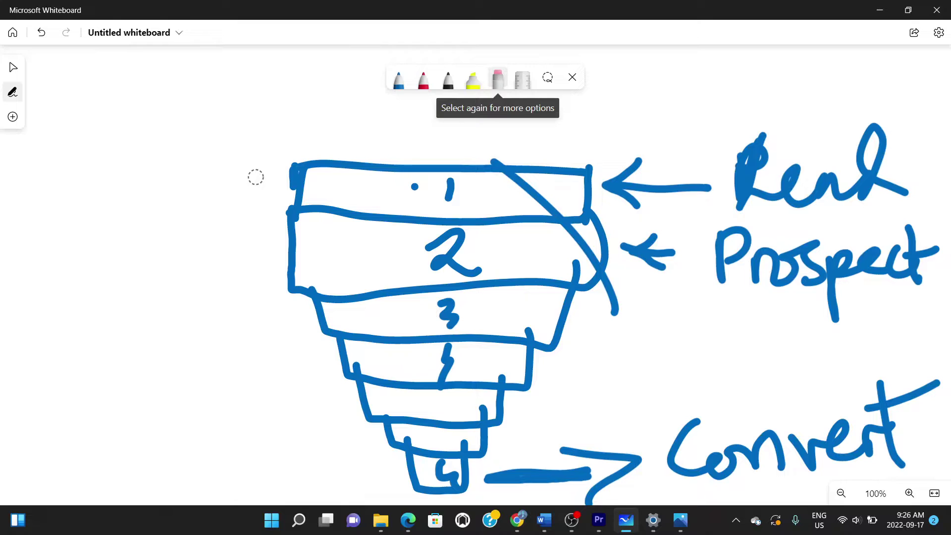
mouse_move(226, 179)
left_mouse_down()
mouse_move(416, 189)
mouse_move(448, 267)
mouse_move(594, 297)
mouse_move(446, 445)
mouse_move(446, 367)
mouse_move(743, 178)
mouse_move(644, 247)
mouse_move(936, 258)
left_mouse_up()
key("super+n")
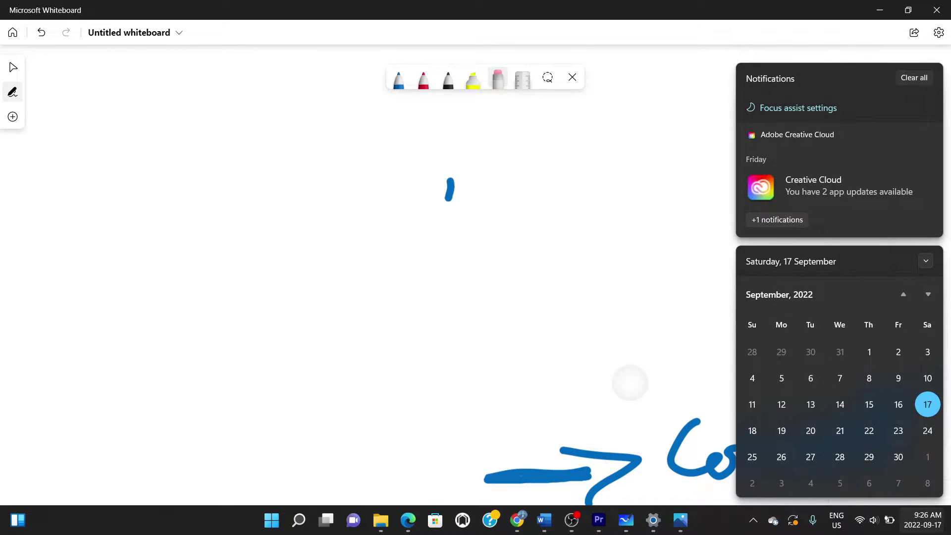
left_click(630, 382)
mouse_move(931, 431)
left_mouse_down()
mouse_move(653, 445)
mouse_move(625, 482)
mouse_move(485, 475)
mouse_move(449, 189)
left_mouse_up()
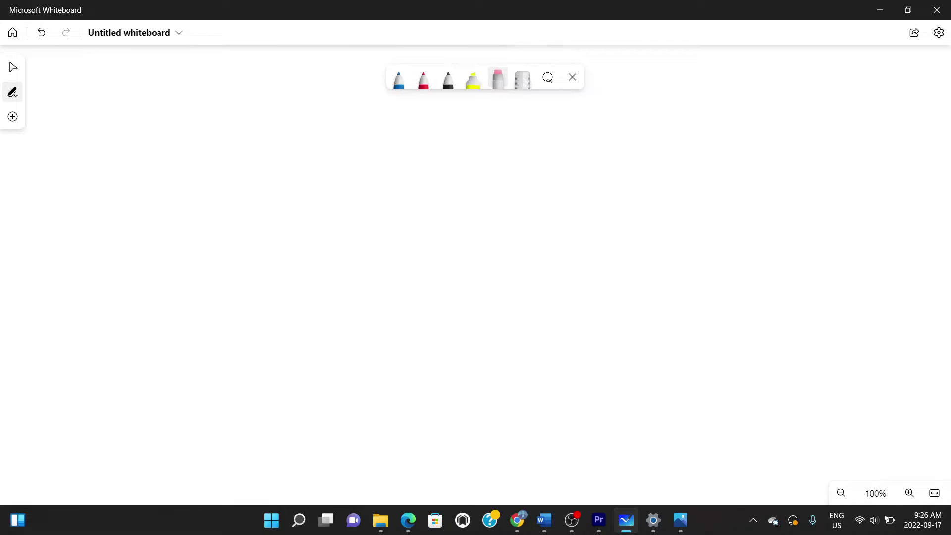
left_click(399, 79)
- Handwrite 'Contacts' in blue with a curved arrow pointing right
mouse_move(200, 157)
left_mouse_down()
mouse_move(208, 214)
mouse_move(271, 195)
mouse_move(295, 237)
left_mouse_up()
left_click_drag(321, 134, 324, 237)
mouse_move(306, 191)
left_mouse_down()
mouse_move(329, 183)
mouse_move(371, 200)
mouse_move(378, 232)
left_mouse_up()
mouse_move(410, 172)
left_mouse_down()
mouse_move(396, 229)
mouse_move(425, 211)
left_mouse_up()
left_click_drag(447, 151, 451, 242)
left_click_drag(434, 197, 478, 231)
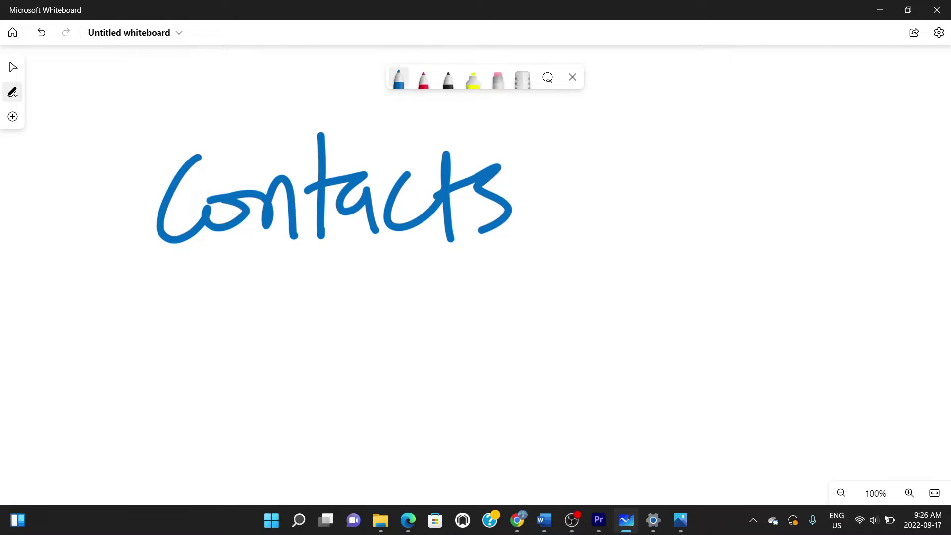
mouse_move(529, 204)
left_mouse_down()
mouse_move(686, 227)
mouse_move(692, 237)
left_mouse_up()
left_click_drag(684, 189, 715, 261)
left_click_drag(658, 239, 714, 259)
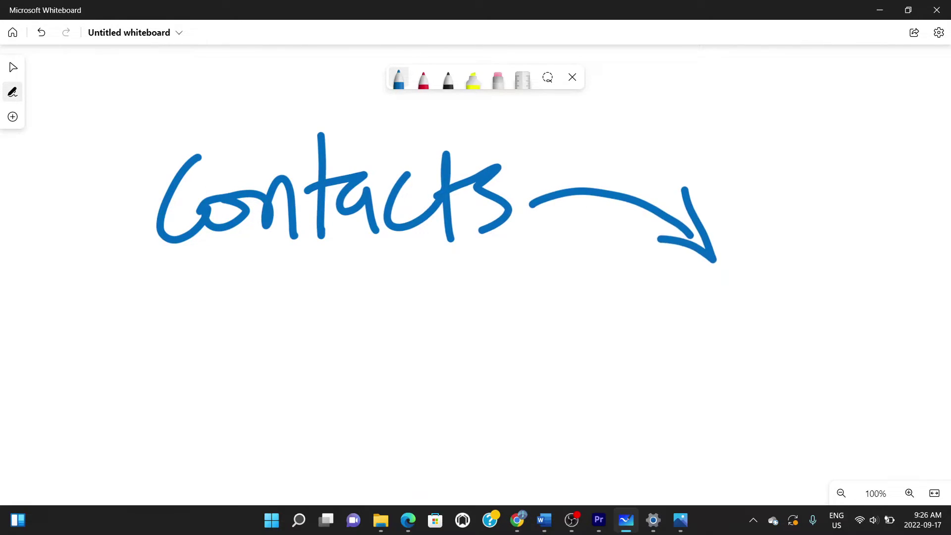
- Write 'System' under the arrowhead and underline it
left_click_drag(770, 275, 706, 355)
mouse_move(781, 314)
left_mouse_down()
mouse_move(805, 347)
mouse_move(795, 407)
mouse_move(844, 353)
left_mouse_up()
left_click_drag(872, 279, 884, 346)
mouse_move(889, 296)
left_mouse_down()
mouse_move(922, 326)
mouse_move(939, 301)
mouse_move(939, 361)
left_mouse_up()
left_click_drag(734, 434, 945, 400)
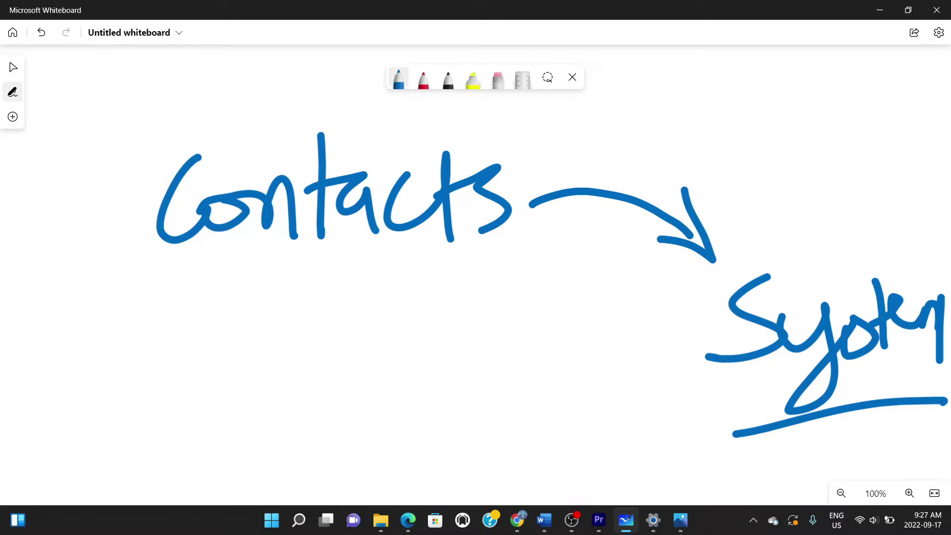
- Add two more arrows toward System and a second handwritten word below it
mouse_move(610, 361)
left_mouse_down()
mouse_move(685, 354)
mouse_move(650, 414)
left_mouse_up()
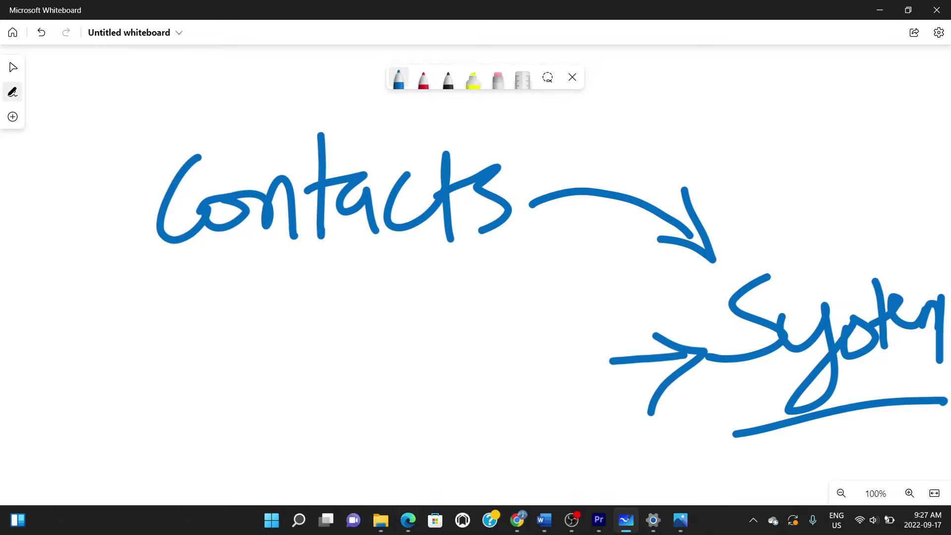
mouse_move(517, 247)
left_mouse_down()
mouse_move(594, 232)
mouse_move(649, 271)
left_mouse_up()
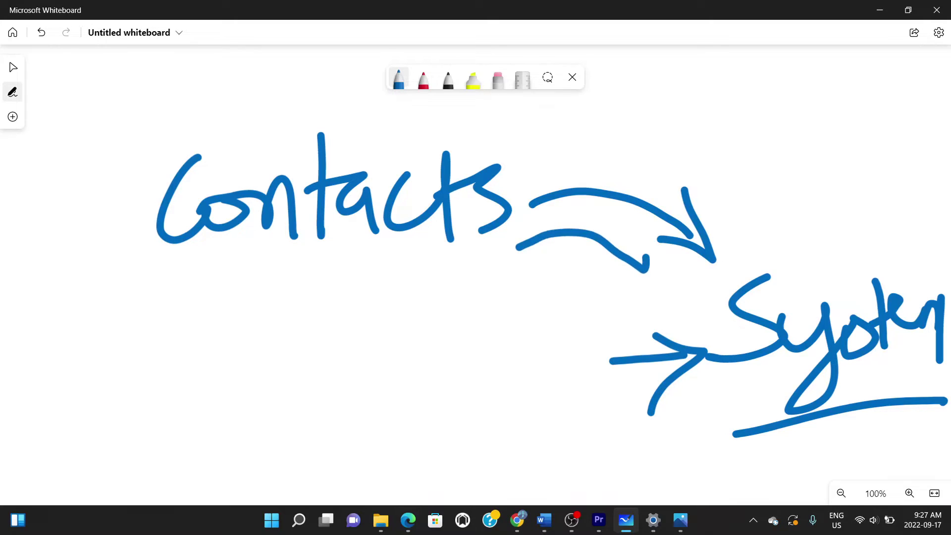
mouse_move(621, 223)
left_mouse_down()
mouse_move(668, 280)
mouse_move(613, 294)
left_mouse_up()
mouse_move(672, 415)
left_mouse_down()
mouse_move(755, 399)
mouse_move(732, 458)
mouse_move(859, 469)
left_mouse_up()
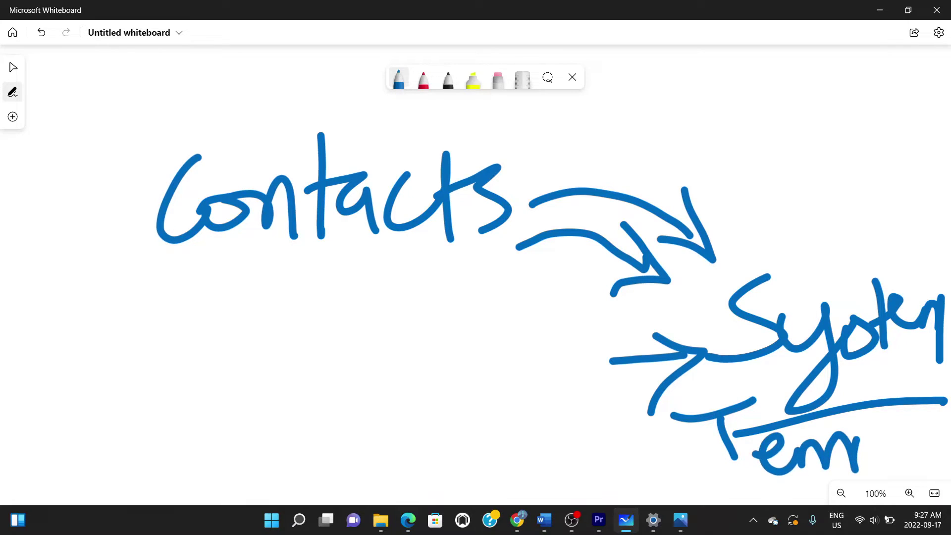
mouse_move(872, 436)
left_mouse_down()
mouse_move(886, 446)
mouse_move(859, 458)
left_mouse_up()
mouse_move(896, 385)
left_mouse_down()
mouse_move(898, 465)
mouse_move(910, 468)
left_mouse_up()
left_click_drag(938, 416, 916, 443)
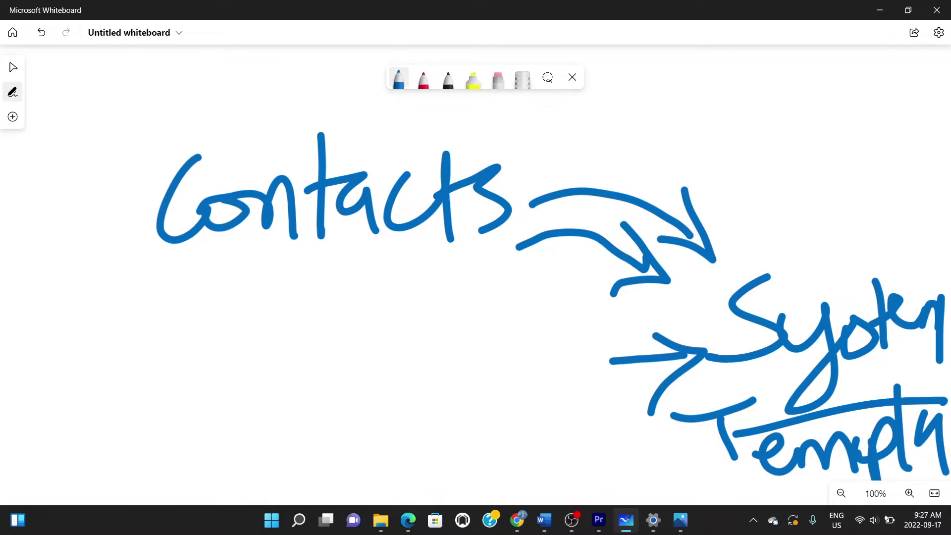
- Erase all the handwriting to blank the board and minimize the whiteboard
left_click(921, 520)
key("super+n")
key("super+n")
left_click(685, 449)
left_click(498, 79)
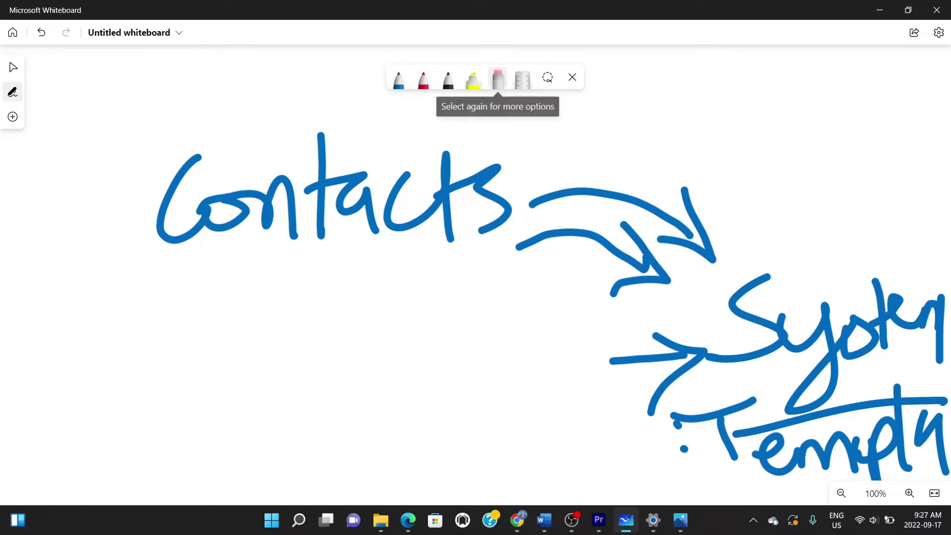
mouse_move(164, 213)
left_mouse_down()
mouse_move(545, 208)
mouse_move(644, 257)
left_mouse_up()
mouse_move(659, 397)
left_mouse_down()
mouse_move(872, 297)
mouse_move(644, 359)
mouse_move(743, 421)
mouse_move(931, 446)
left_mouse_up()
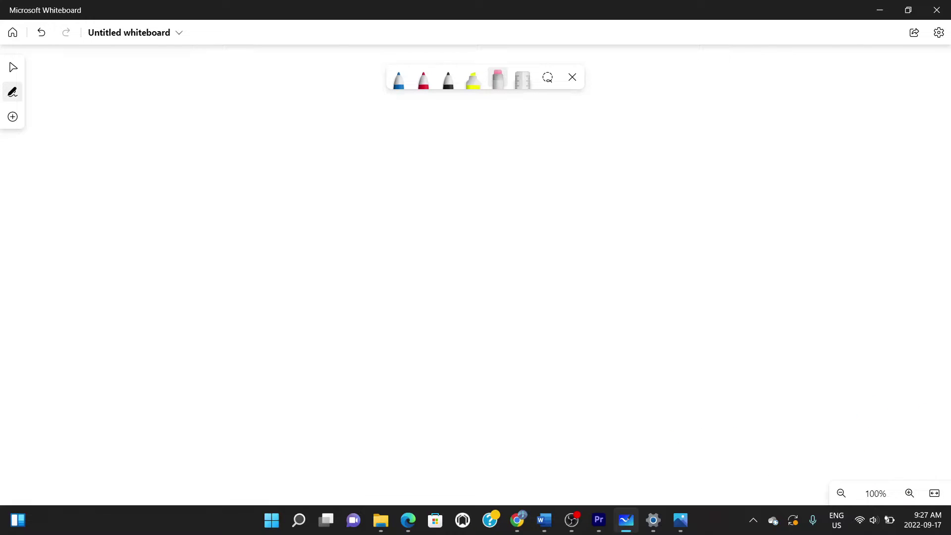
left_click(879, 11)
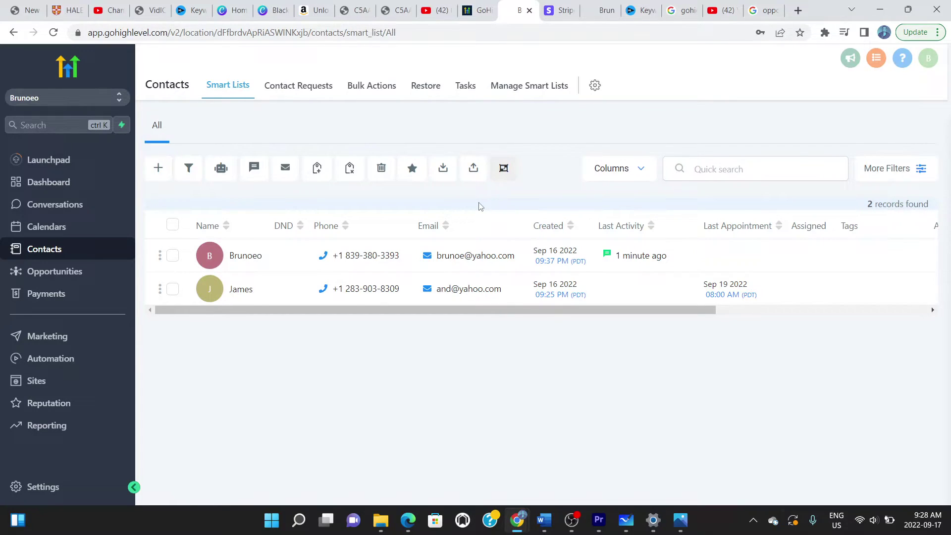
left_click(473, 171)
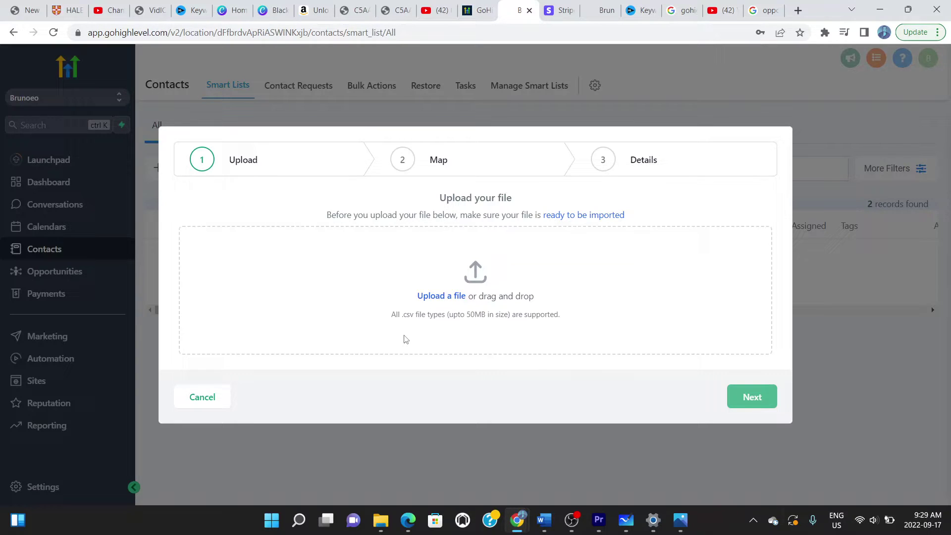
left_click(204, 396)
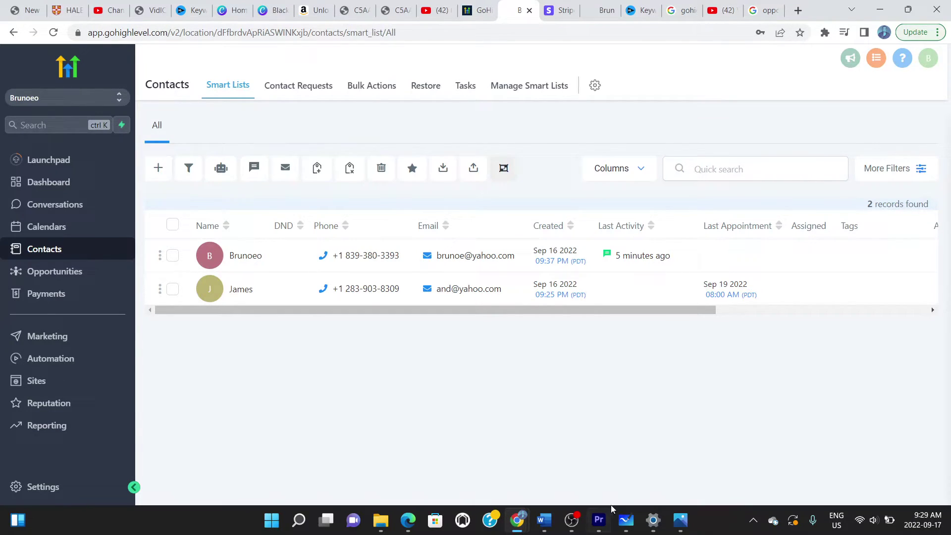
- Handwrite 'Contact' in blue on the board, erasing and rewriting its final letters
left_click(626, 524)
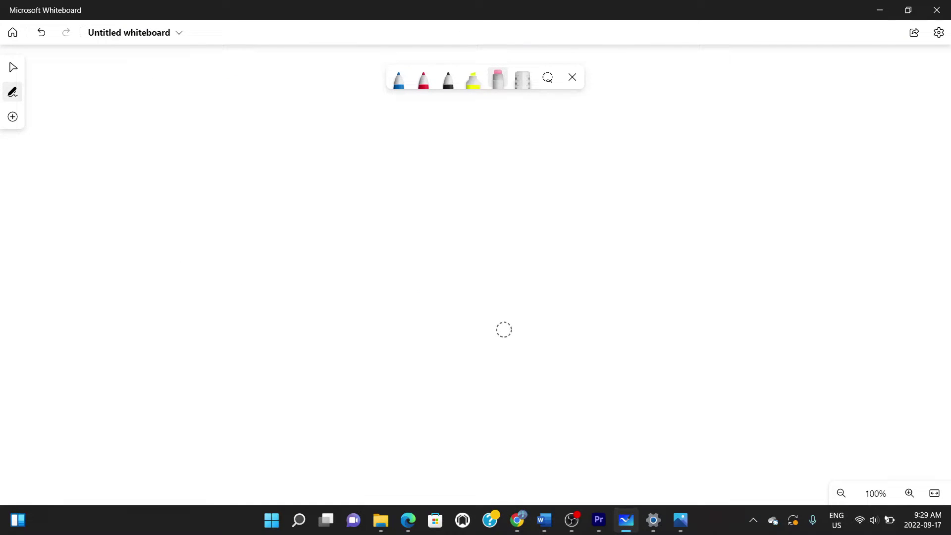
left_click(399, 79)
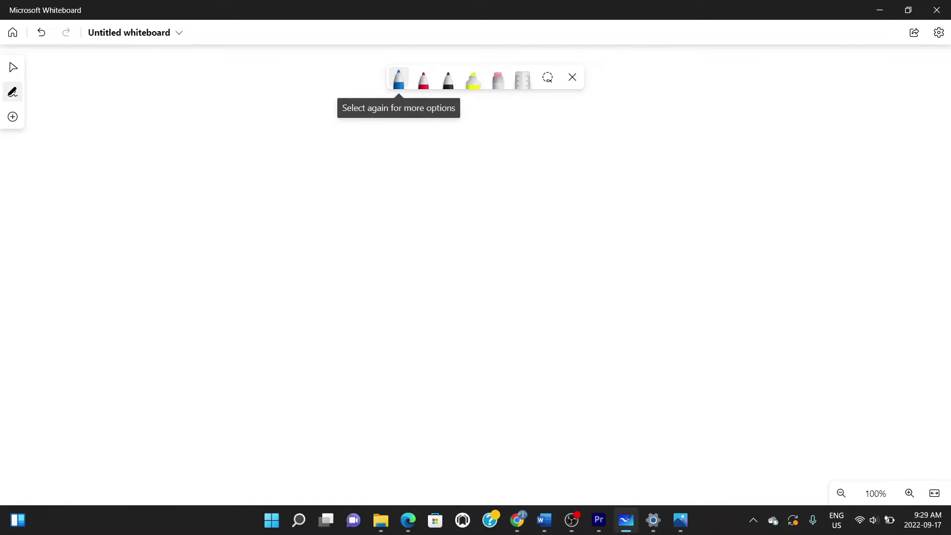
mouse_move(205, 214)
left_mouse_down()
mouse_move(158, 225)
mouse_move(247, 279)
mouse_move(299, 253)
mouse_move(309, 318)
left_mouse_up()
left_click_drag(329, 200, 345, 322)
mouse_move(331, 261)
left_mouse_down()
mouse_move(389, 246)
mouse_move(429, 250)
mouse_move(461, 217)
mouse_move(473, 307)
left_mouse_up()
mouse_move(459, 256)
left_mouse_down()
mouse_move(509, 250)
mouse_move(509, 277)
left_mouse_up()
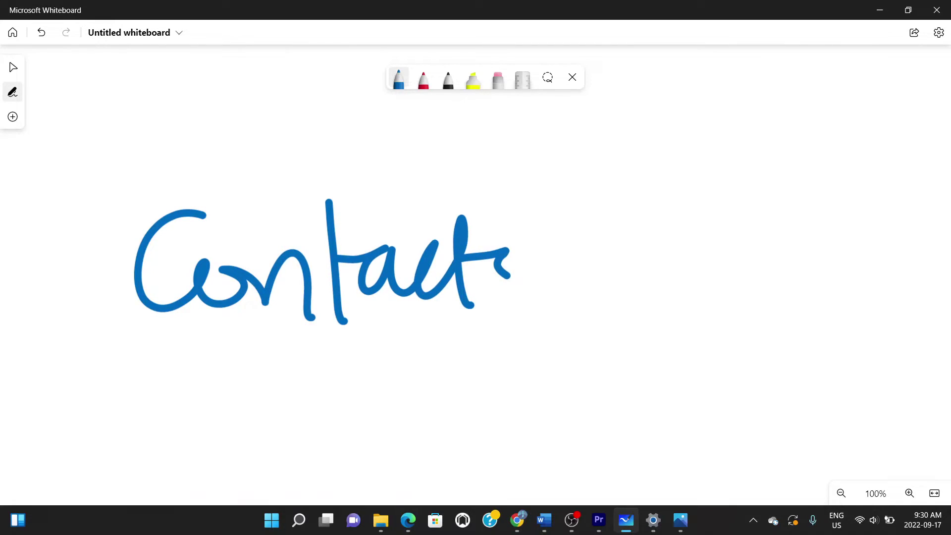
mouse_move(506, 245)
left_mouse_down()
mouse_move(495, 291)
mouse_move(505, 282)
left_mouse_up()
mouse_move(505, 236)
left_mouse_down()
mouse_move(495, 280)
mouse_move(494, 270)
left_mouse_up()
left_click(498, 80)
left_click_drag(502, 238, 500, 287)
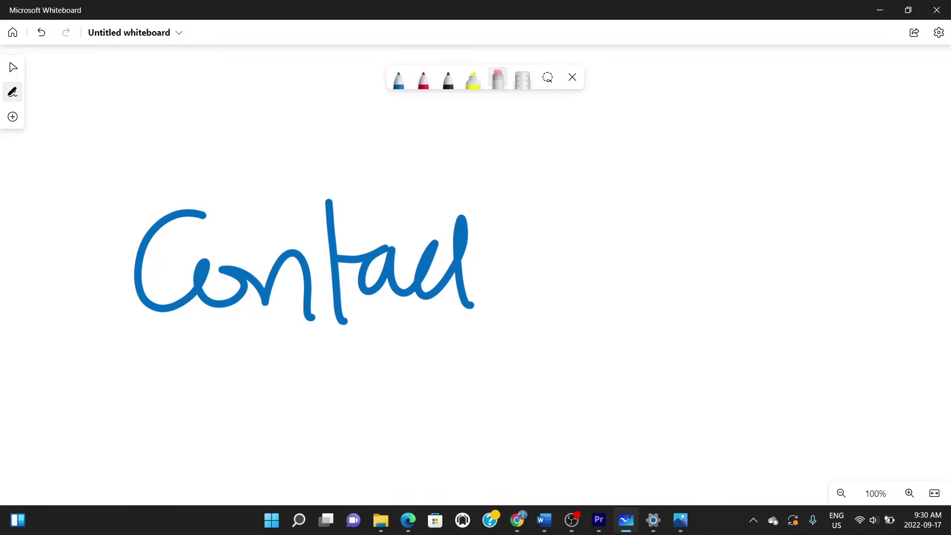
left_click_drag(346, 248, 468, 258)
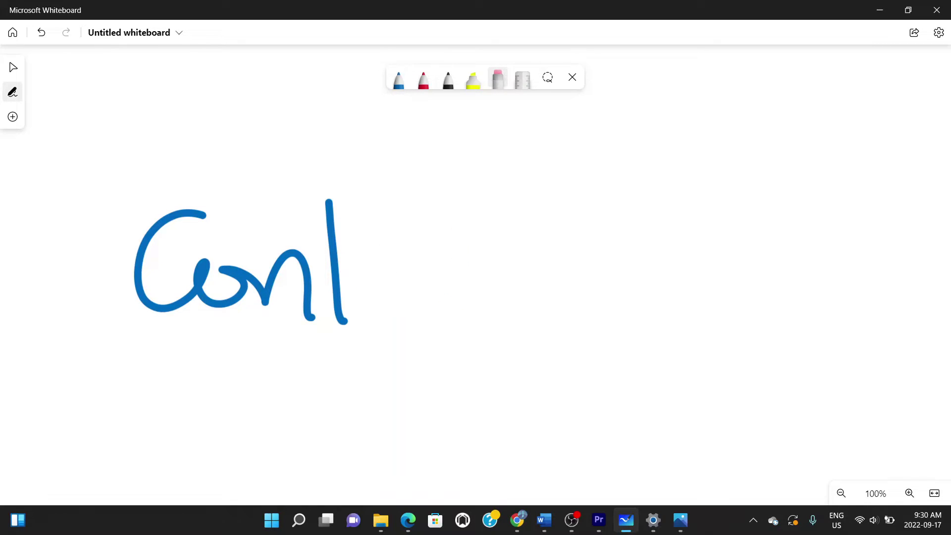
left_click(398, 79)
mouse_move(324, 253)
left_mouse_down()
mouse_move(356, 279)
mouse_move(458, 204)
mouse_move(468, 267)
left_mouse_up()
left_click_drag(455, 247, 507, 235)
- Draw a double-shafted arrow to 'Out', write 'Move' below it, and minimize the board
mouse_move(509, 298)
left_mouse_down()
mouse_move(722, 142)
mouse_move(716, 187)
left_mouse_up()
mouse_move(791, 88)
left_mouse_down()
mouse_move(848, 99)
mouse_move(895, 84)
mouse_move(897, 156)
left_mouse_up()
mouse_move(874, 118)
left_mouse_down()
mouse_move(945, 117)
mouse_move(894, 163)
left_mouse_up()
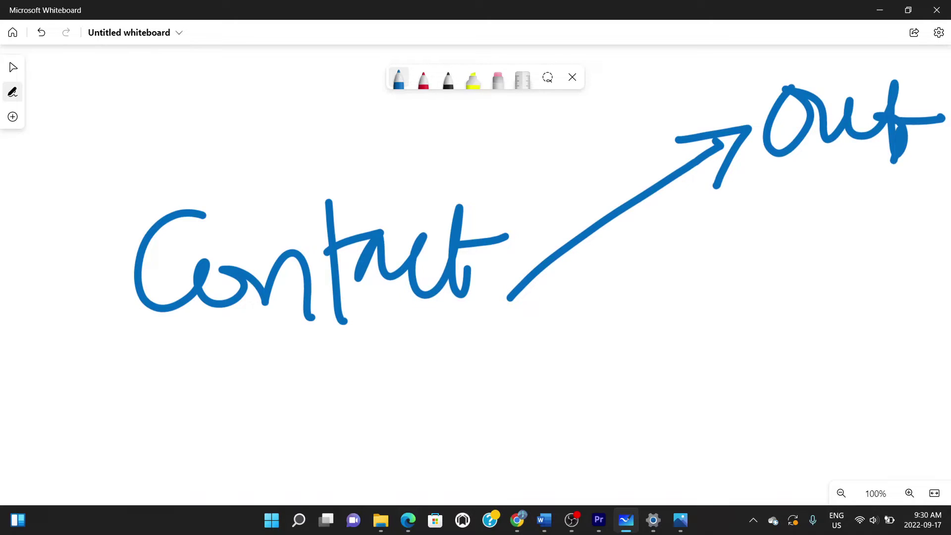
left_click_drag(512, 268, 681, 152)
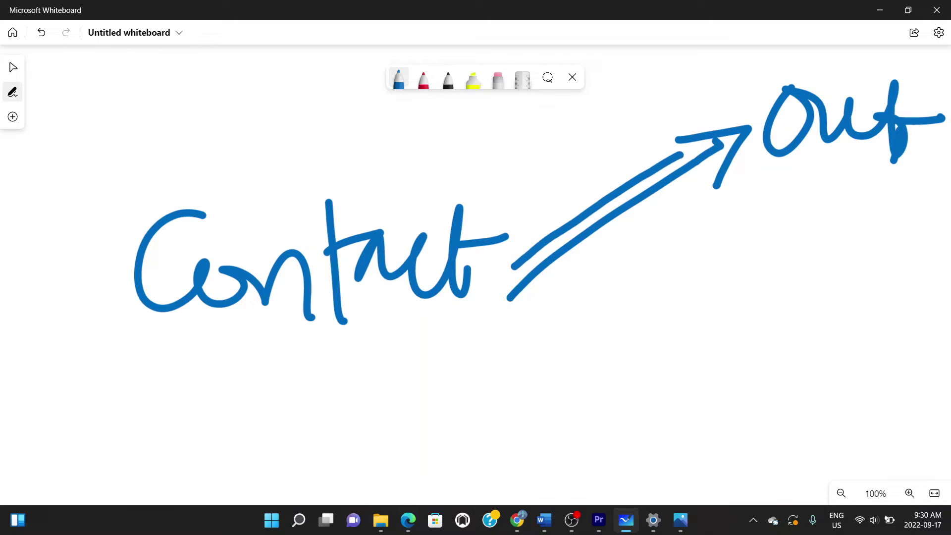
mouse_move(766, 240)
left_mouse_down()
mouse_move(775, 168)
mouse_move(791, 230)
mouse_move(814, 238)
left_mouse_up()
mouse_move(842, 200)
left_mouse_down()
mouse_move(903, 201)
mouse_move(938, 225)
left_mouse_up()
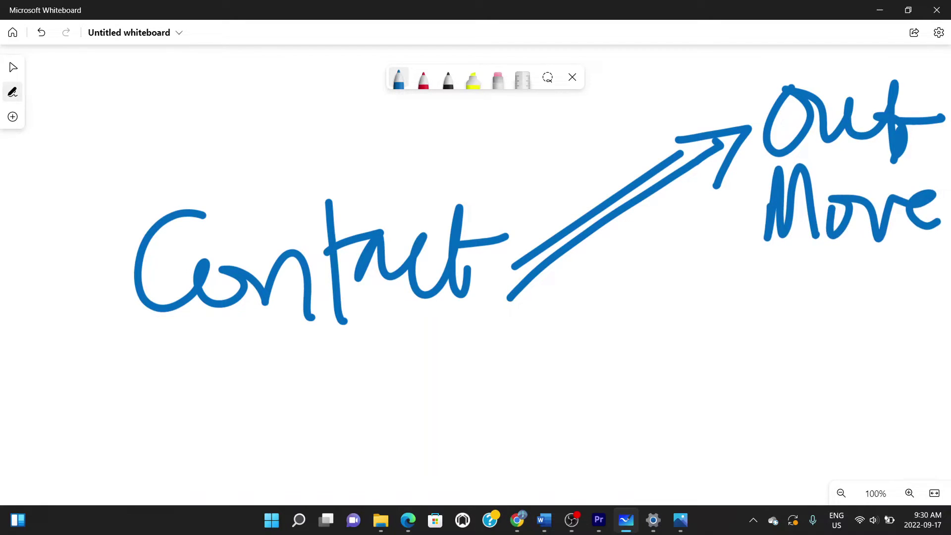
left_click_drag(918, 166, 943, 210)
left_click(878, 9)
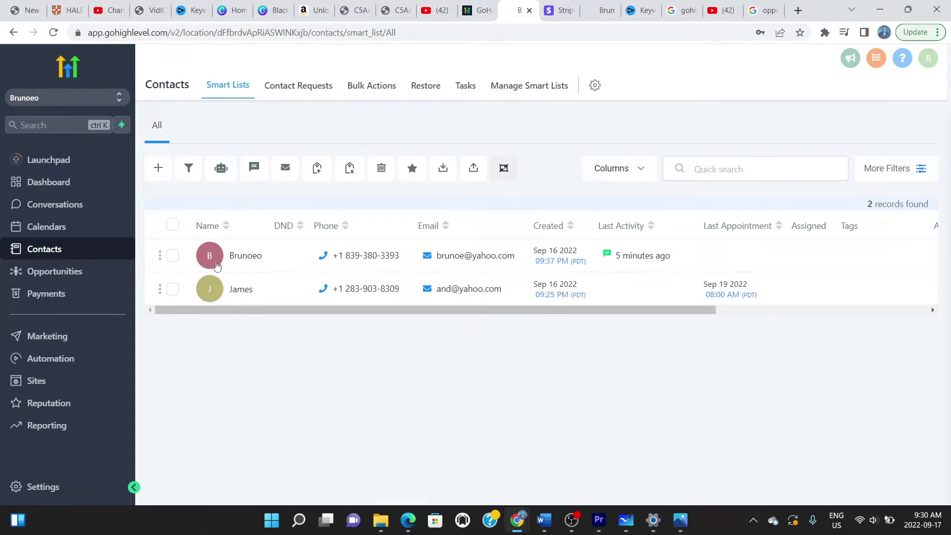
- Select both contacts and export them as filesaver-All_Sep 17 22 9_30 am.csv
left_click(173, 256)
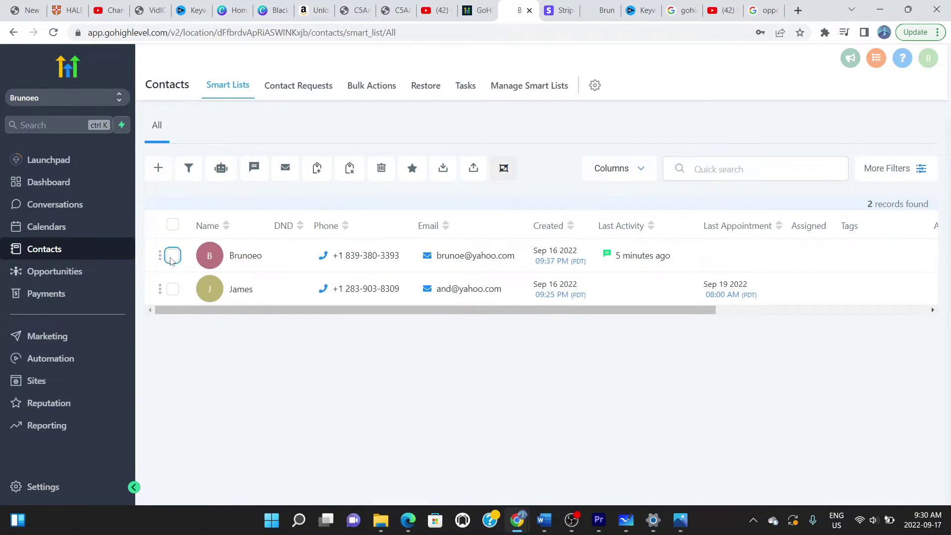
left_click(173, 292)
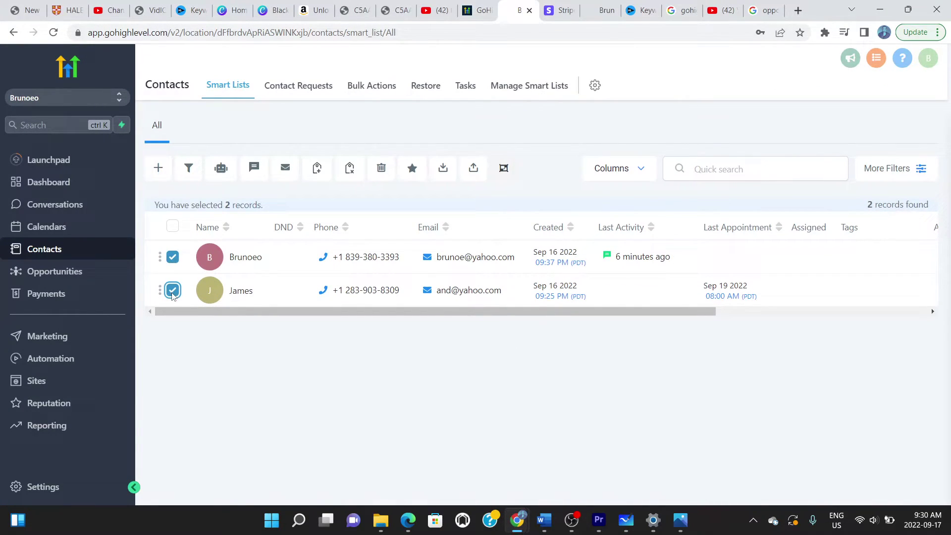
left_click(443, 171)
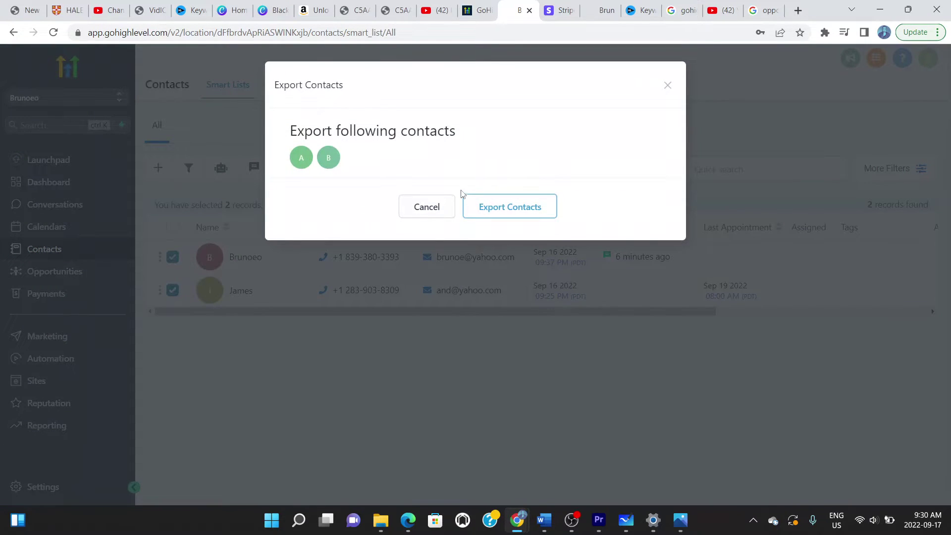
left_click(498, 213)
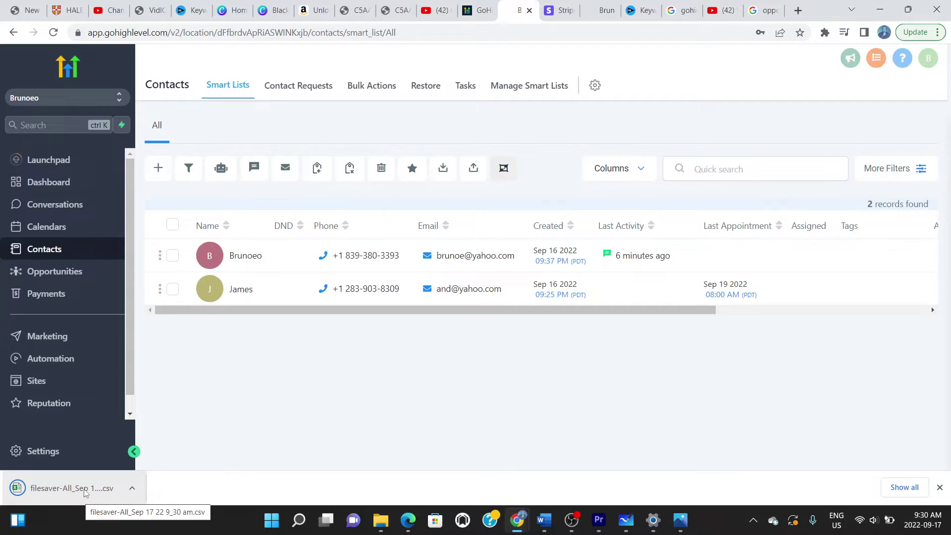
left_click(132, 489)
- Open the CSV in Excel, widen columns A and F, then all columns, and minimize Excel
left_click(153, 408)
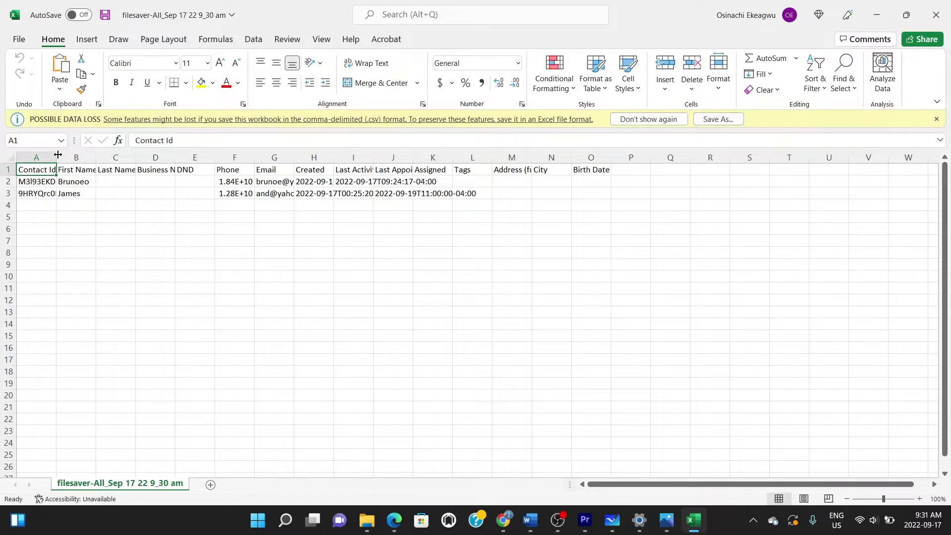
left_click_drag(58, 155, 132, 162)
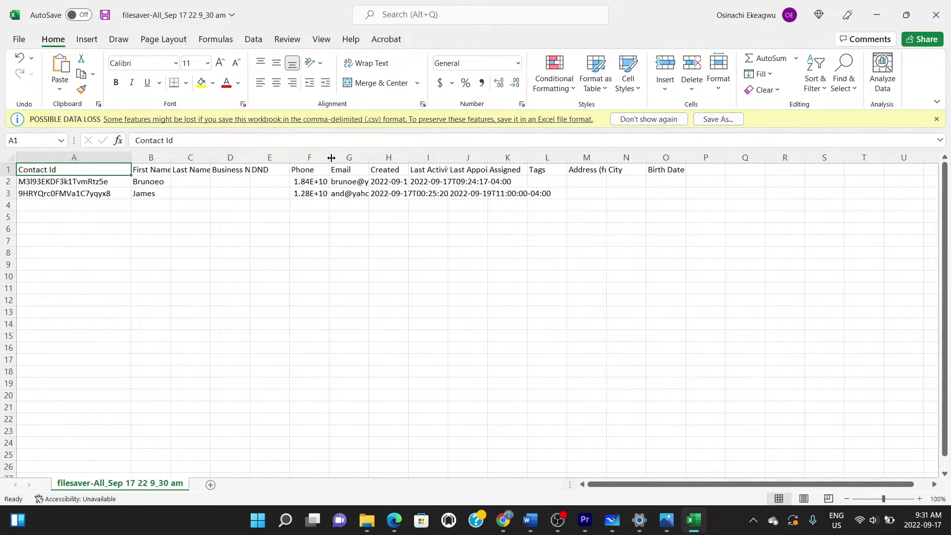
left_click_drag(330, 158, 376, 158)
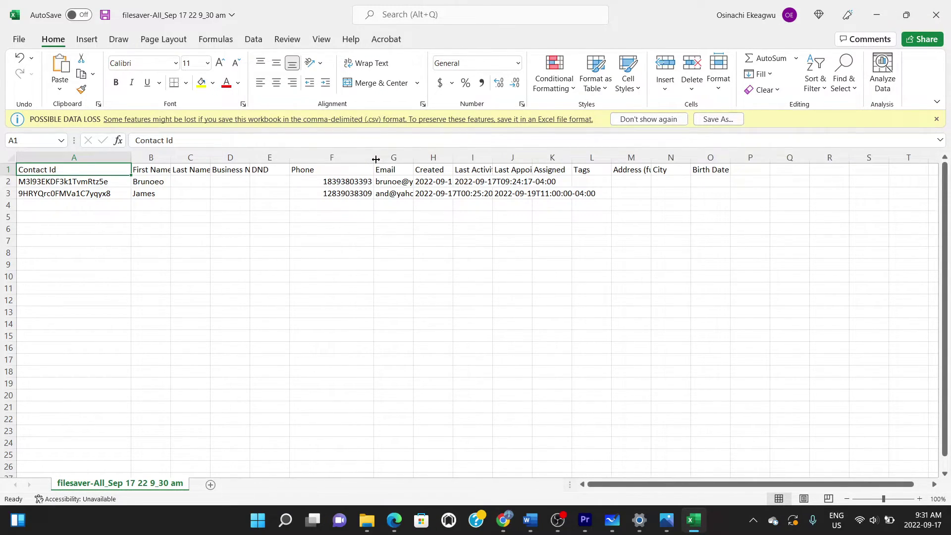
left_click(10, 158)
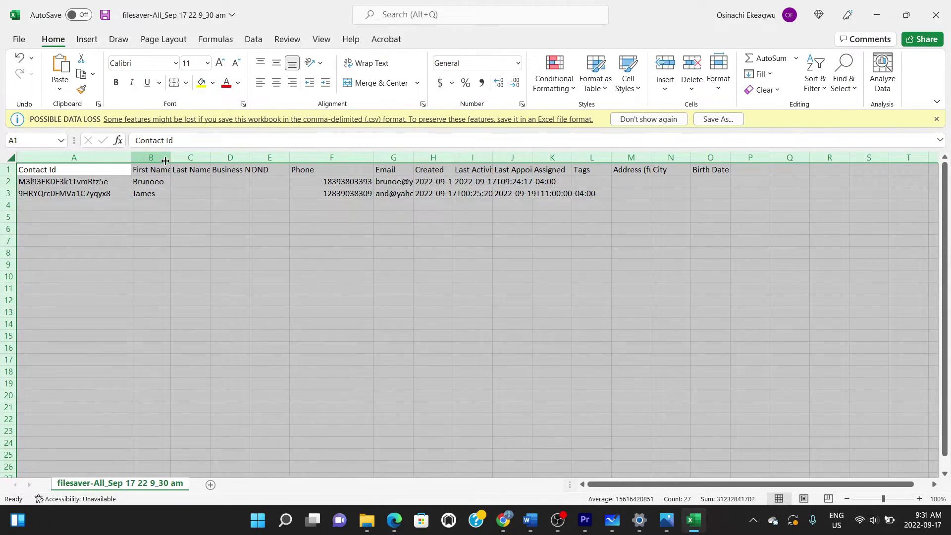
left_click_drag(165, 160, 225, 171)
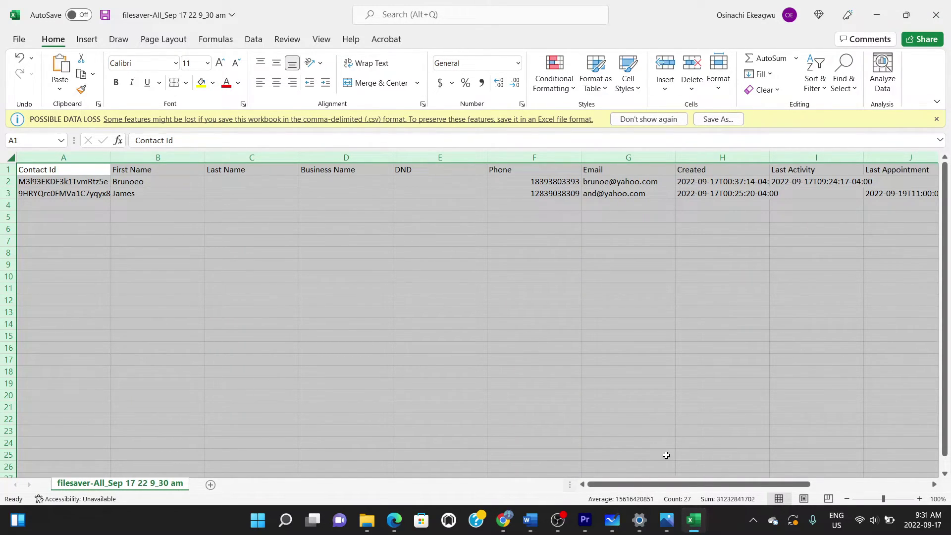
left_click_drag(755, 489, 817, 488)
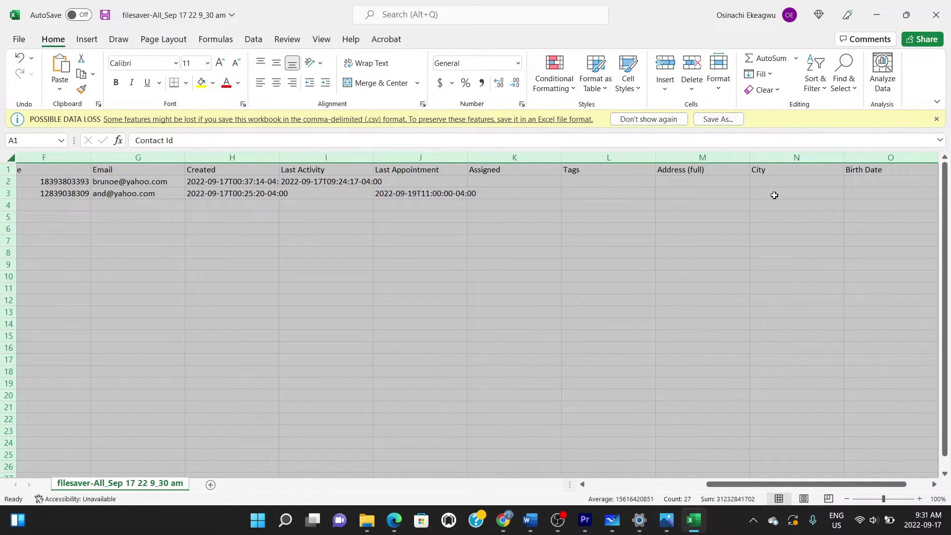
left_click(876, 15)
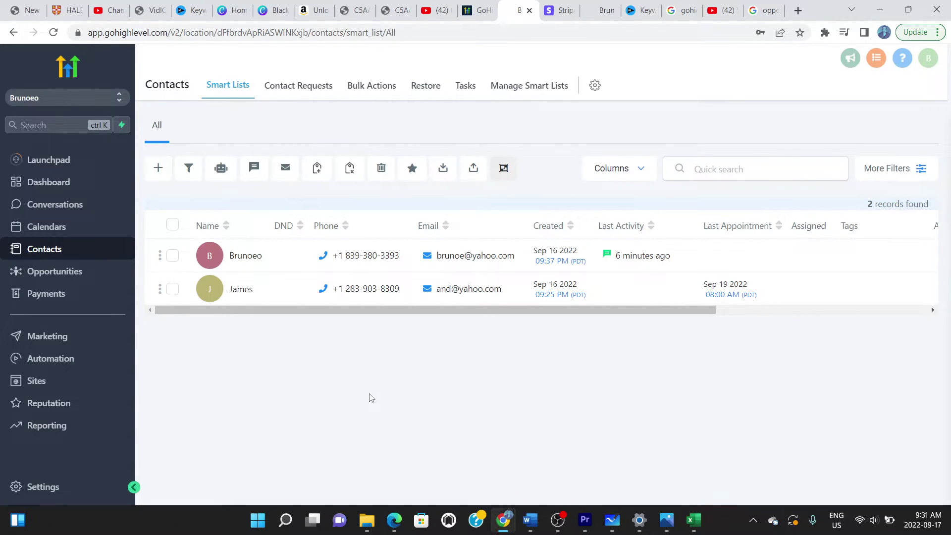
left_click(173, 256)
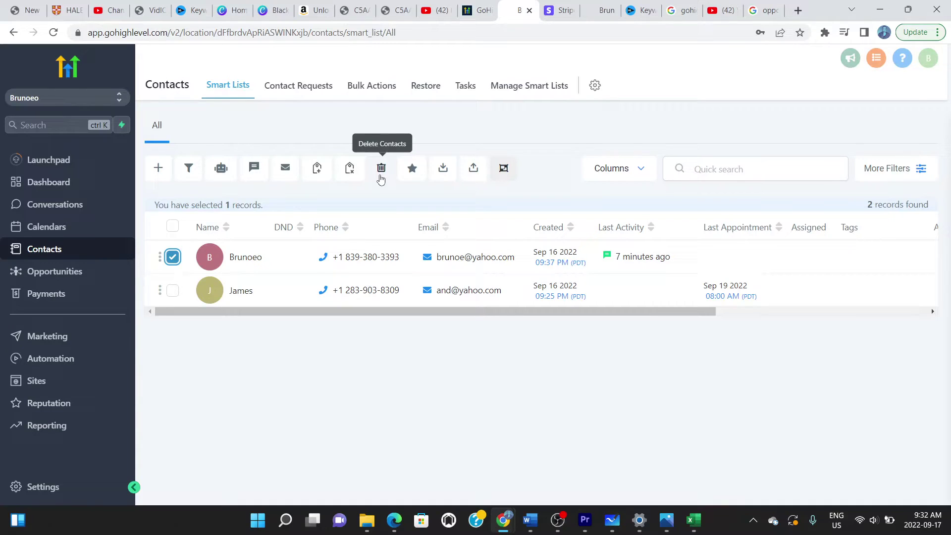
left_click(471, 371)
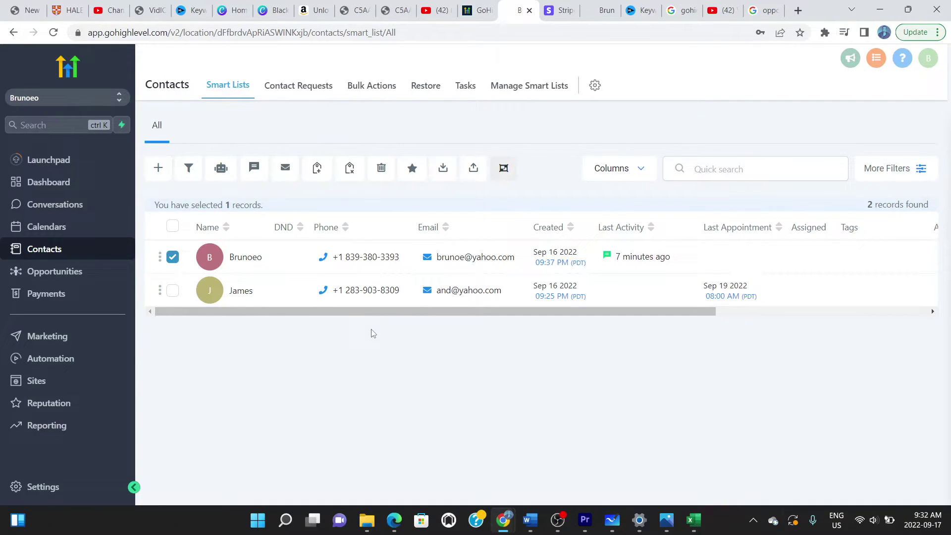
left_click(173, 257)
left_click(300, 382)
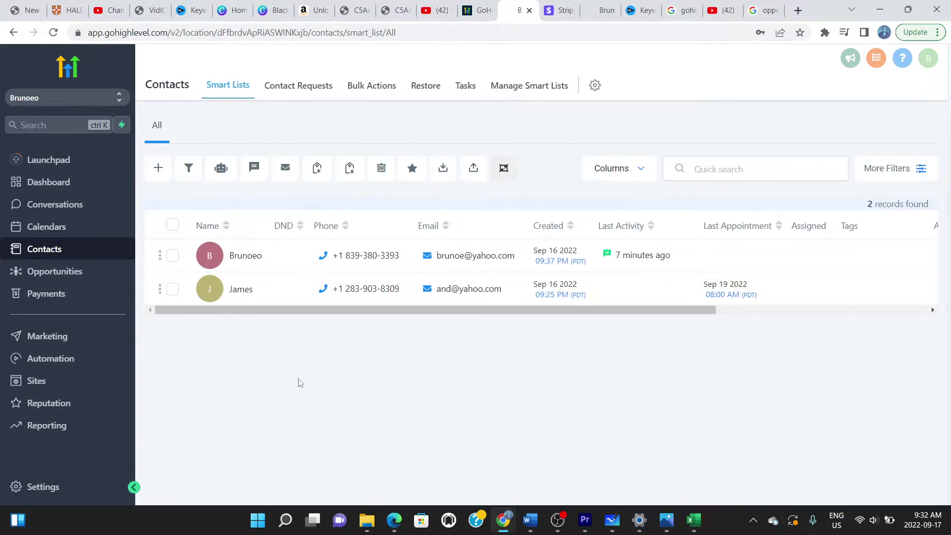
- In Payments, dismiss the Stripe Connect warning and review PayPal's upgrade plans under Integrations
left_click(59, 295)
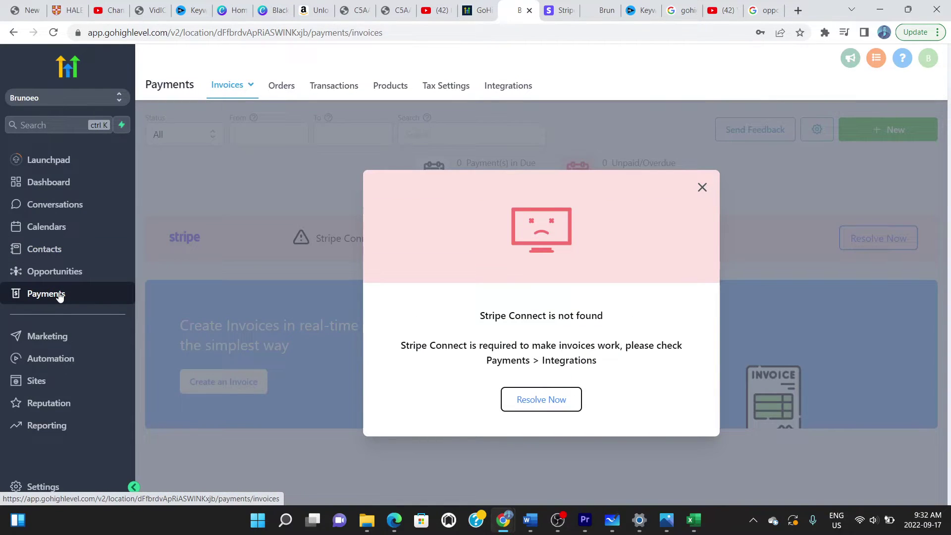
left_click(702, 187)
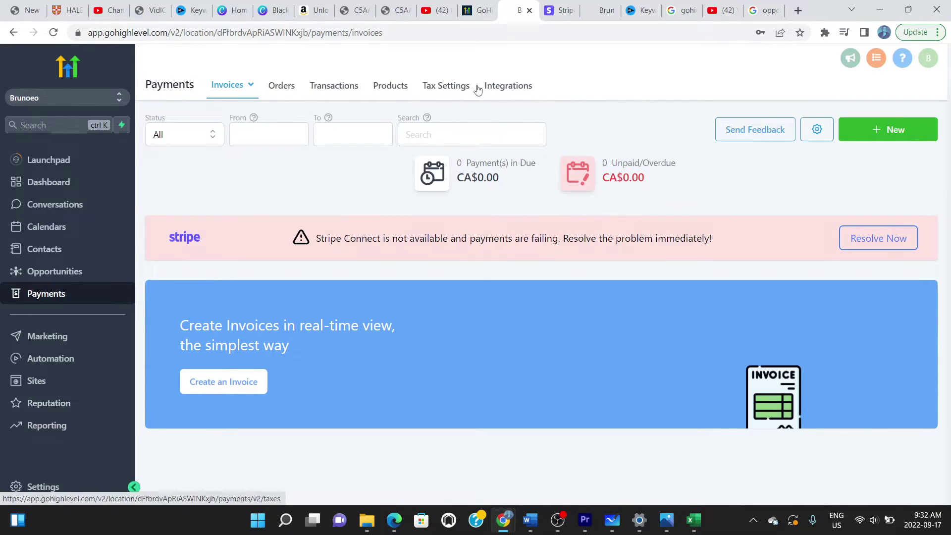
left_click(510, 91)
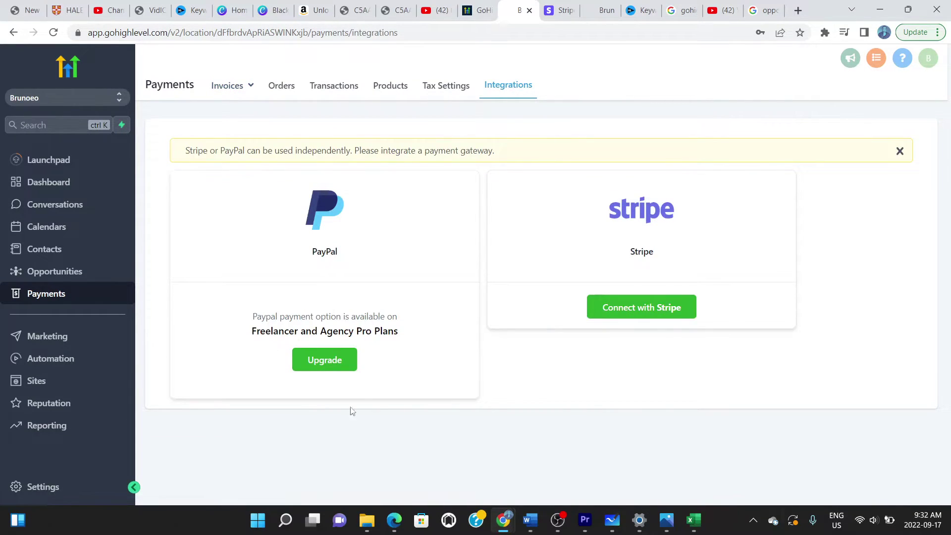
left_click(340, 364)
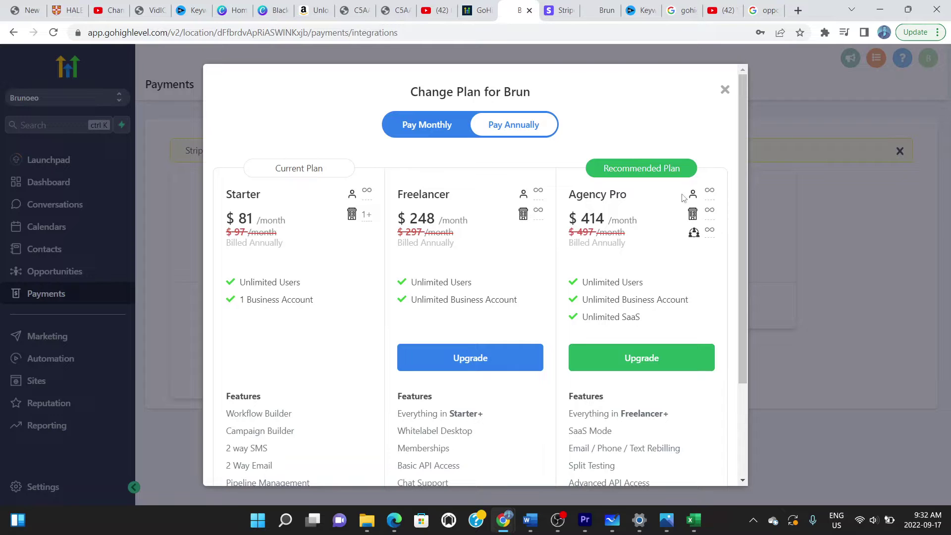
mouse_move(744, 166)
left_mouse_down()
mouse_move(741, 307)
mouse_move(743, 148)
left_mouse_up()
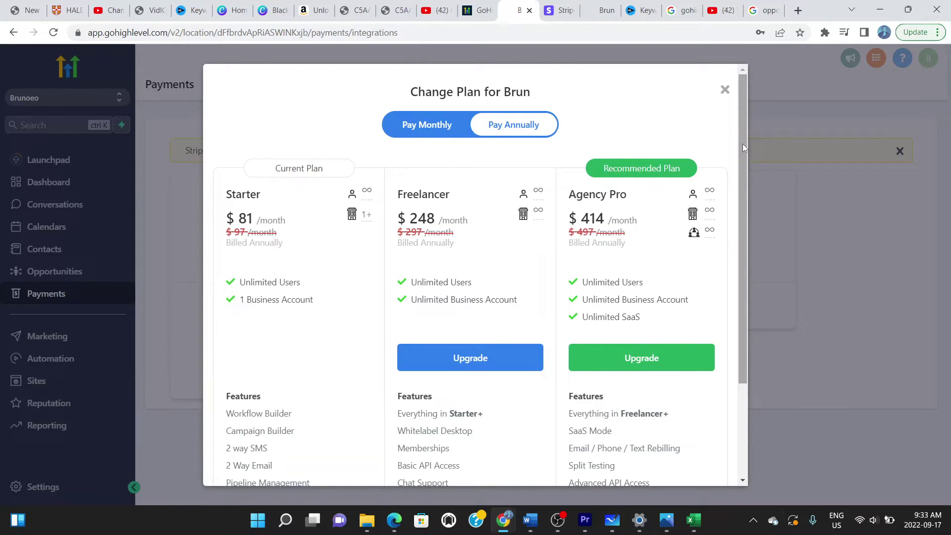
left_click(725, 90)
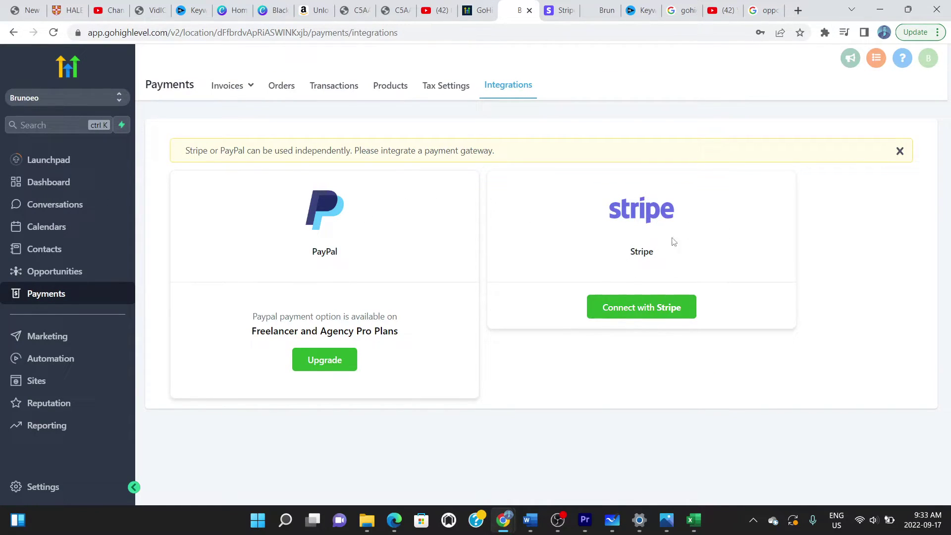
left_click(629, 311)
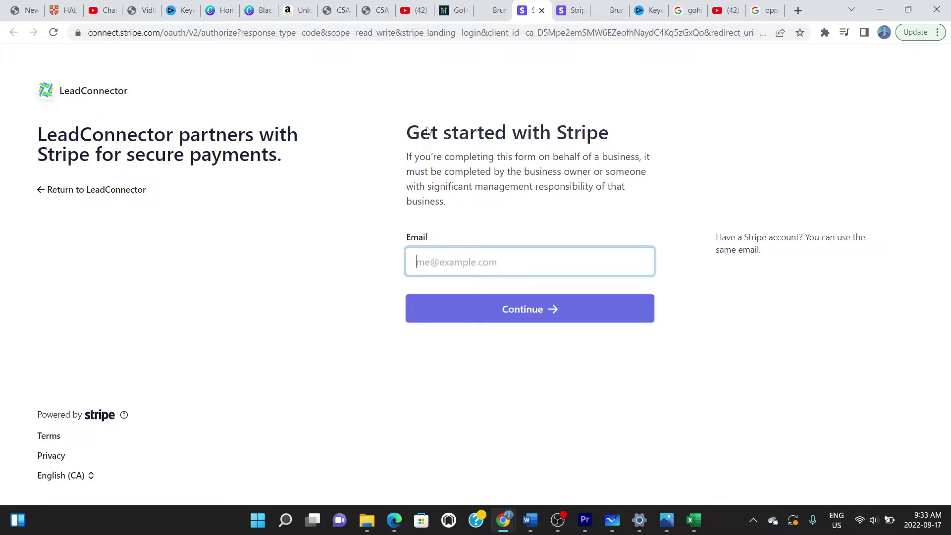
left_click(541, 10)
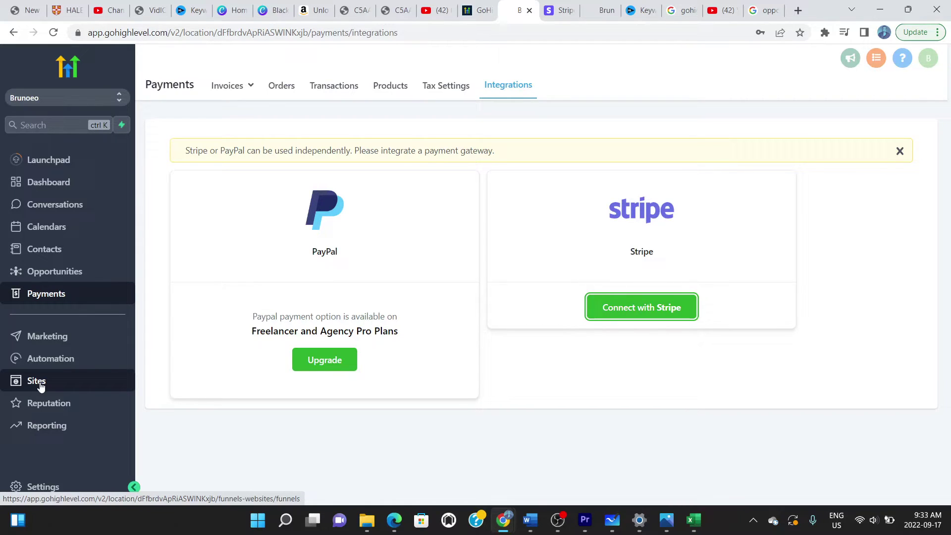
- From the Sites area, bring up the Create New Funnel dialog
left_click(39, 381)
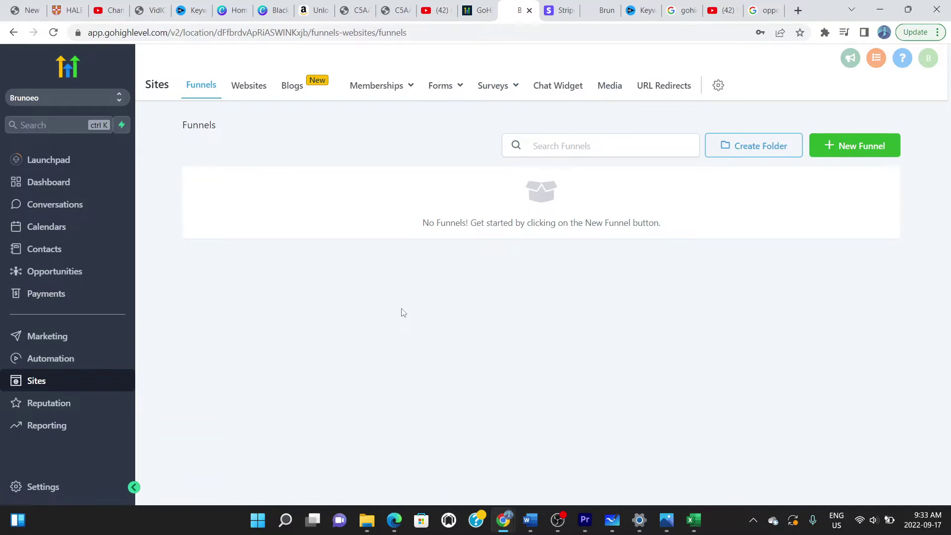
left_click(839, 148)
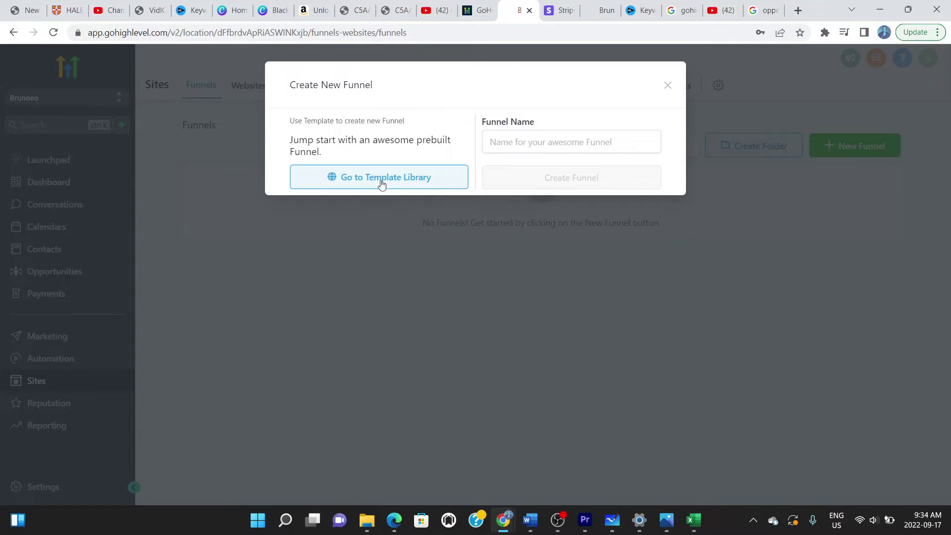
- Browse the funnel template library's industry categories, from Chiropractor and Coaching down to Dental
left_click(382, 178)
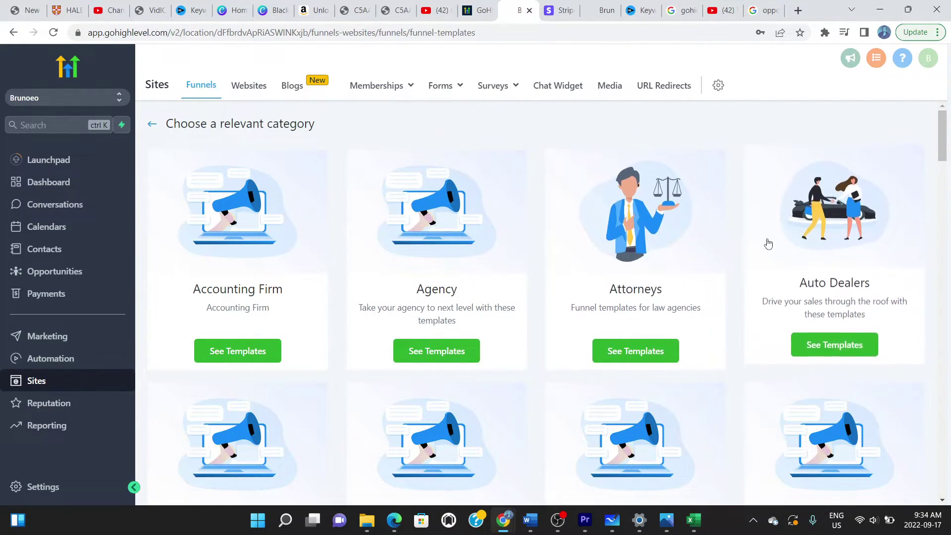
left_click_drag(939, 147, 939, 183)
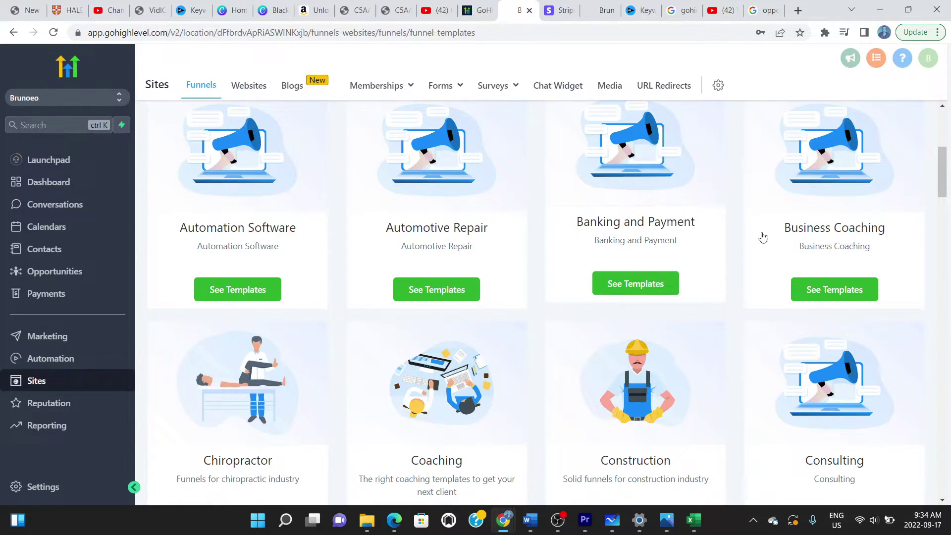
scroll(942, 183, "down", 4)
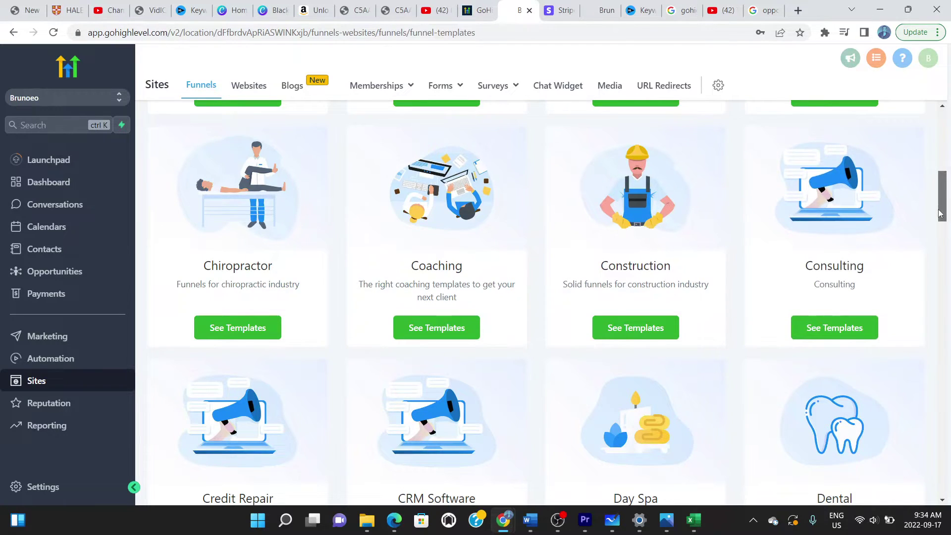
scroll(939, 214, "down", 5)
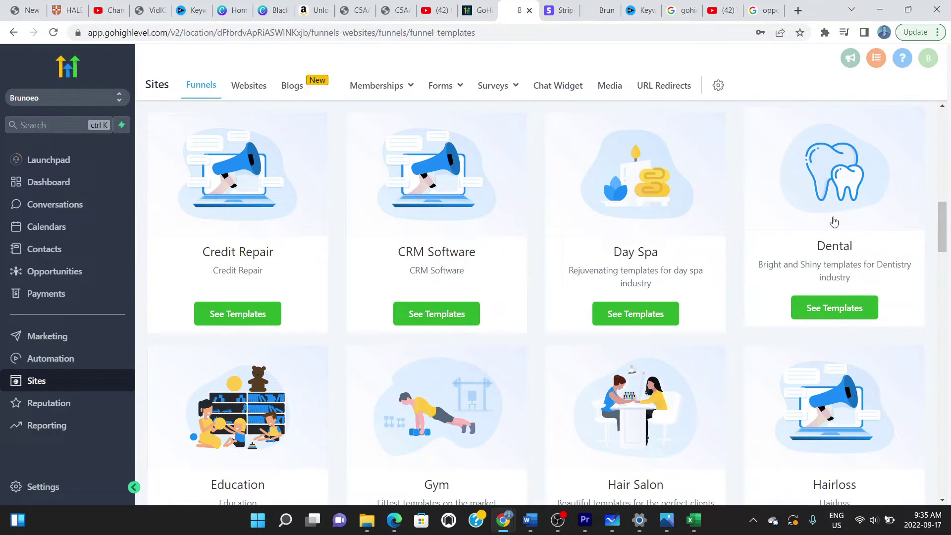
- Look through the Dental funnel templates, such as Dental-003-2.0, Dental-002-2.0 and Dentist-002-1.3
left_click(840, 314)
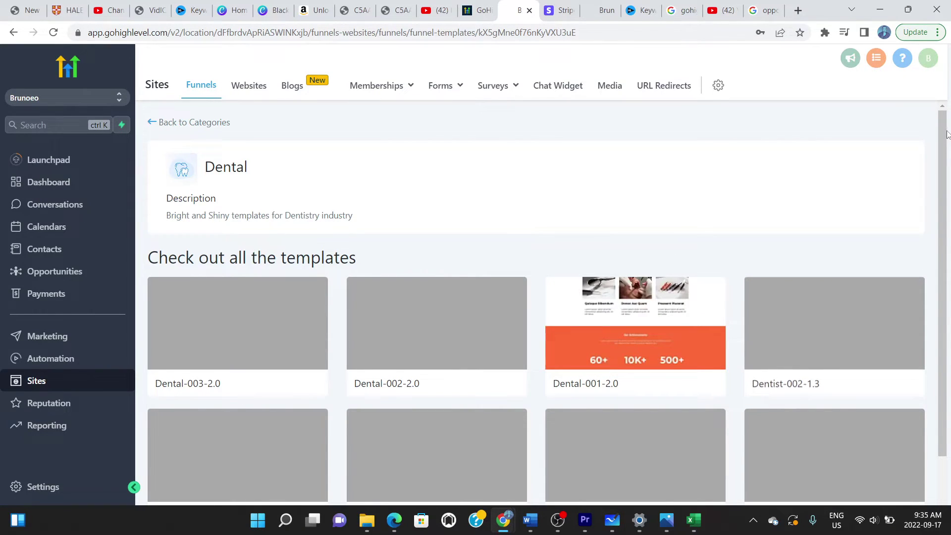
left_click_drag(941, 137, 941, 184)
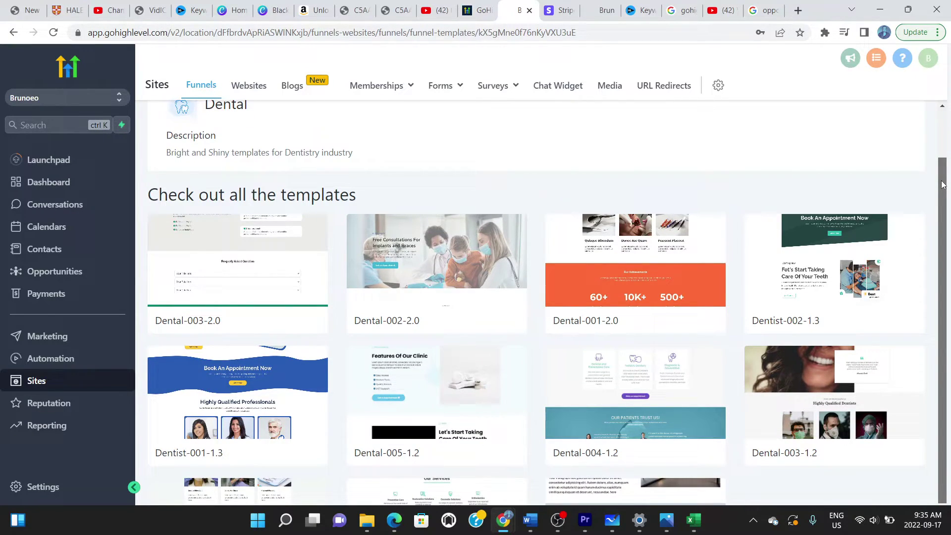
left_click_drag(941, 184, 941, 261)
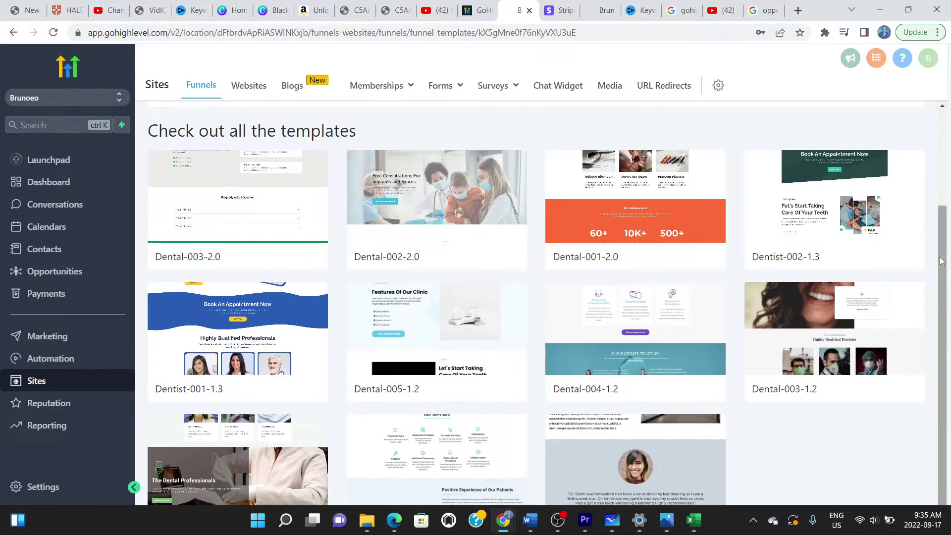
left_click_drag(943, 208, 943, 114)
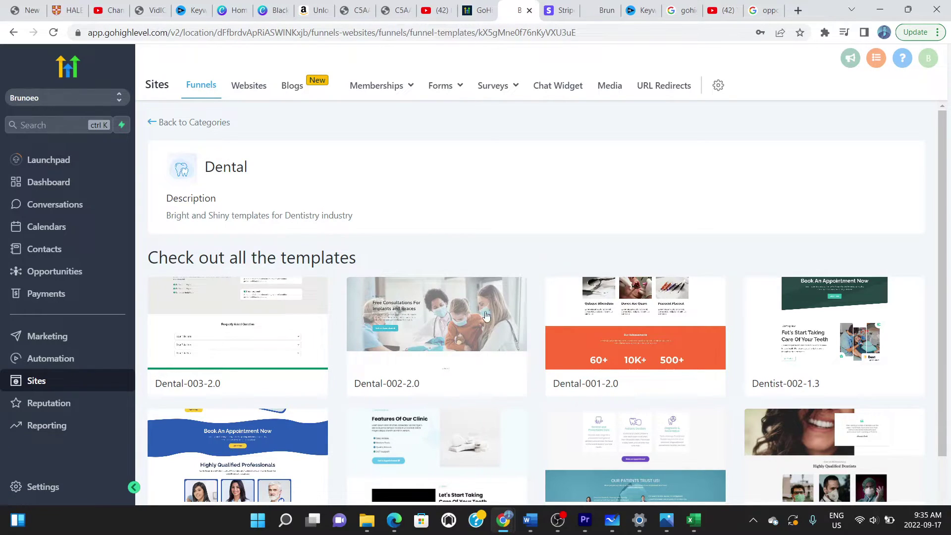
- Review the Dental-002-2.0 template's full dental clinic page design from hero section to footer
left_click(451, 319)
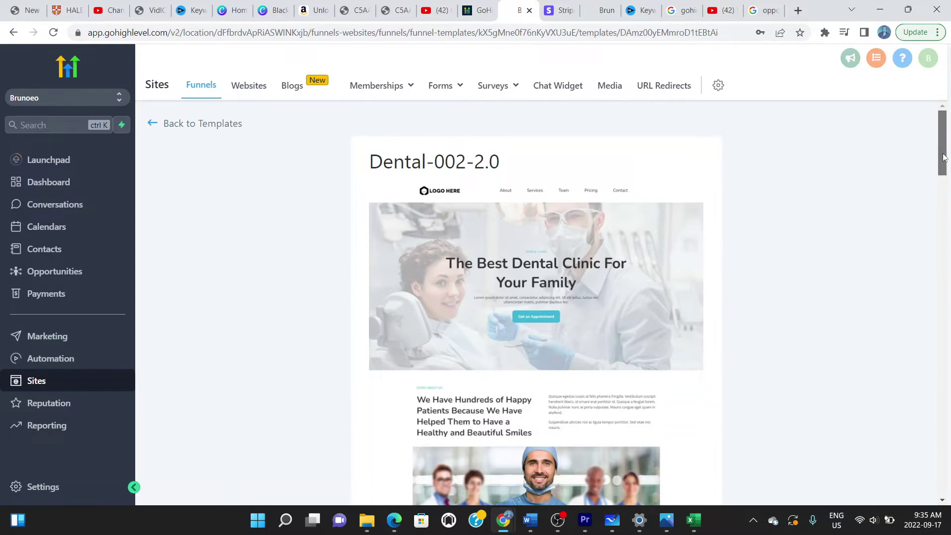
left_click_drag(943, 158, 943, 164)
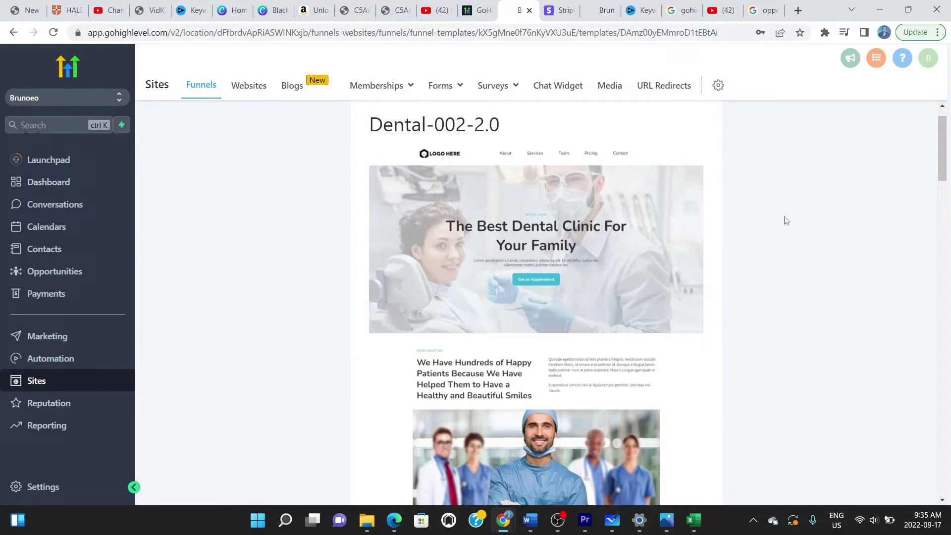
left_click_drag(942, 171, 945, 448)
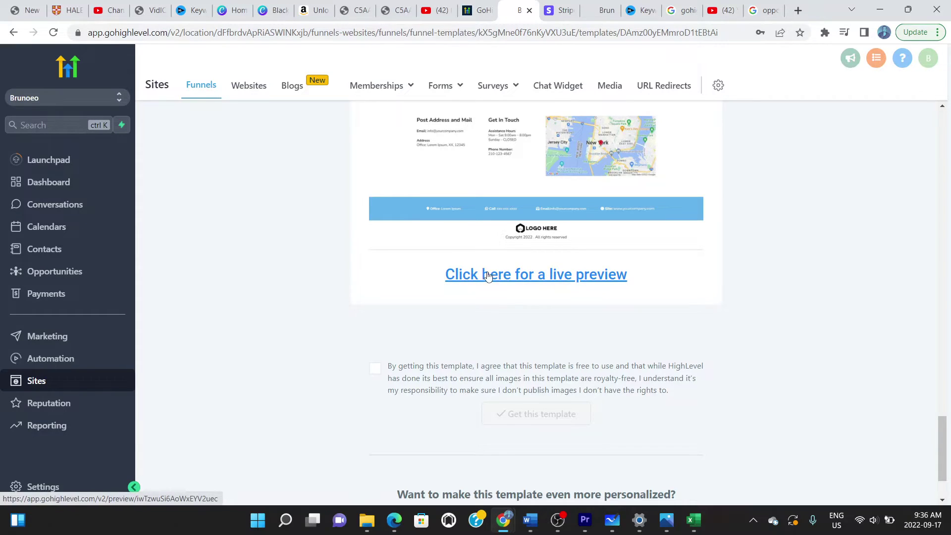
- Check the pricing section of Dental-002-2.0's live preview in a new tab, then return to GoHighLevel
left_click(547, 283)
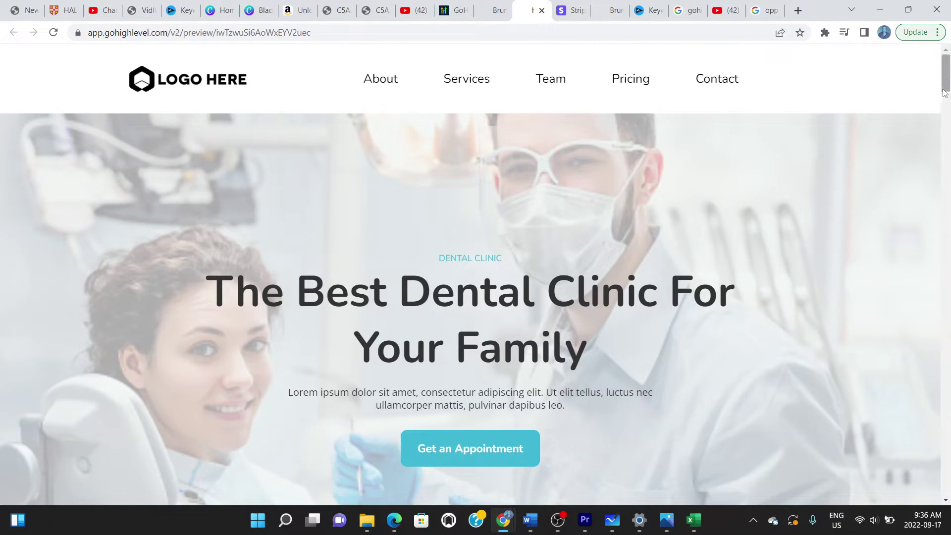
mouse_move(944, 87)
left_mouse_down()
mouse_move(946, 357)
mouse_move(946, 74)
left_mouse_up()
left_click(636, 79)
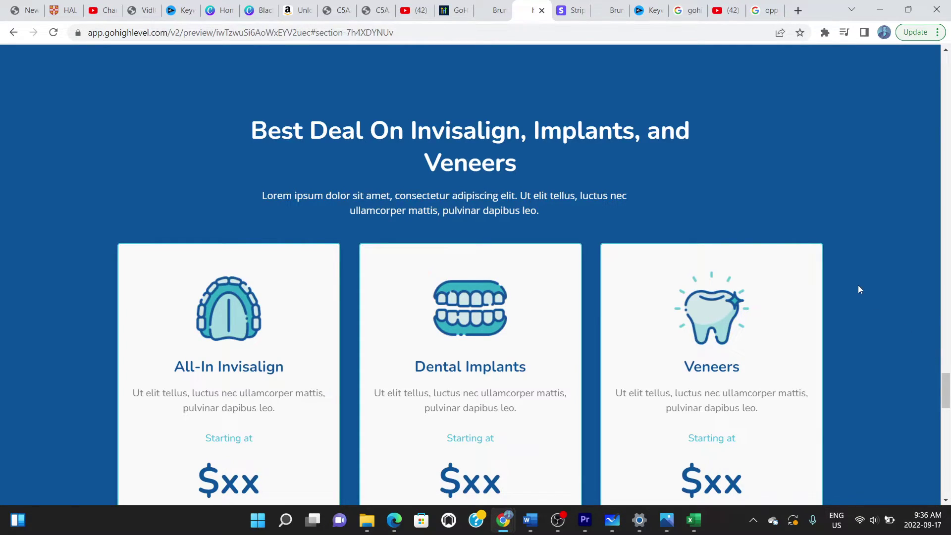
left_click(491, 11)
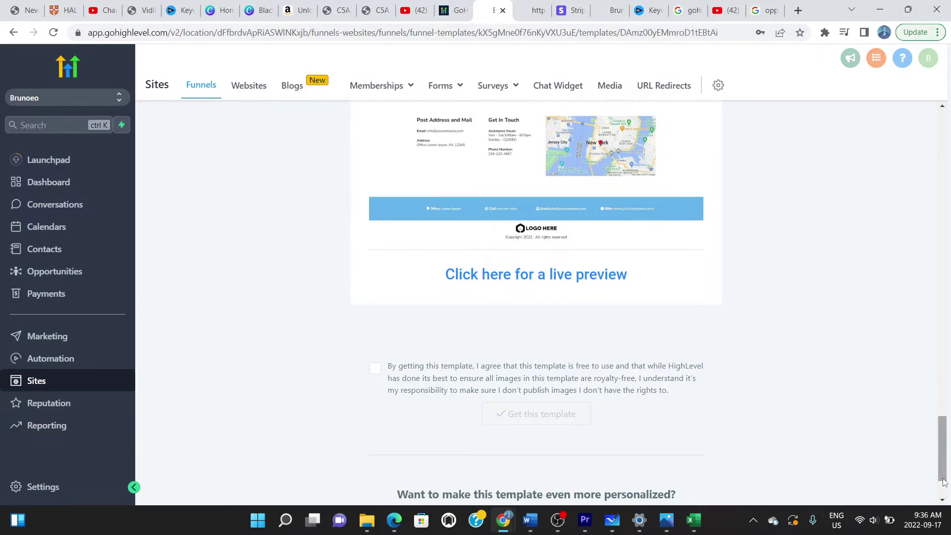
- Back out through the Dental templates and funnel categories to the empty Websites page
left_click_drag(945, 474, 949, 241)
left_click_drag(944, 184, 944, 106)
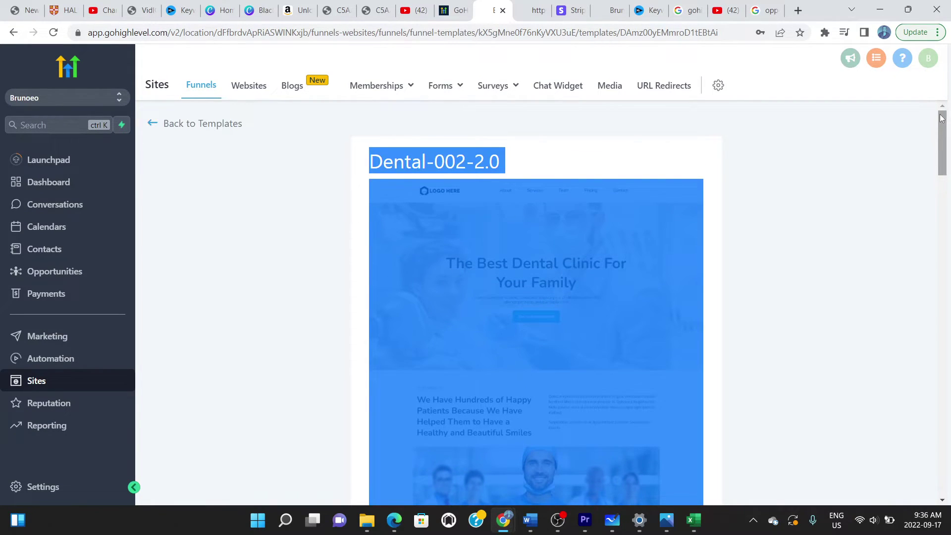
left_click_drag(170, 124, 151, 123)
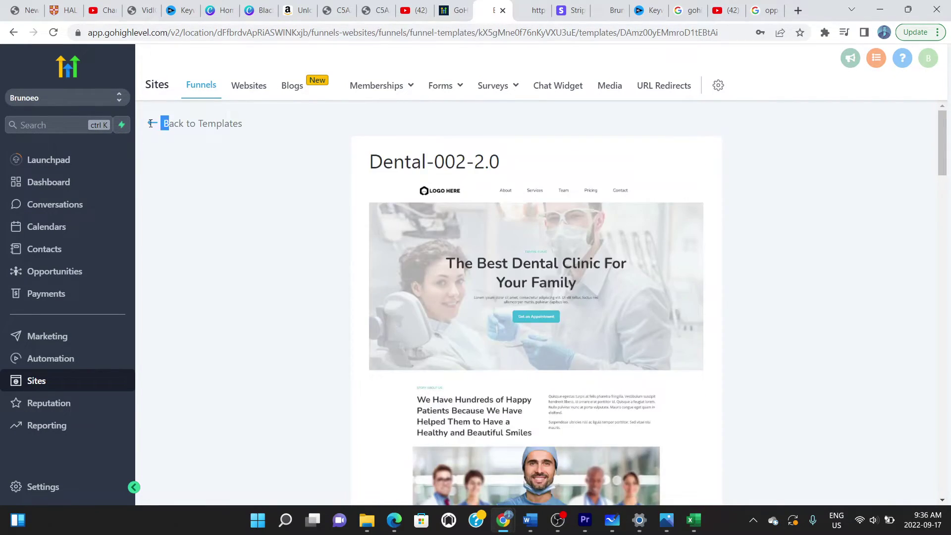
left_click(153, 127)
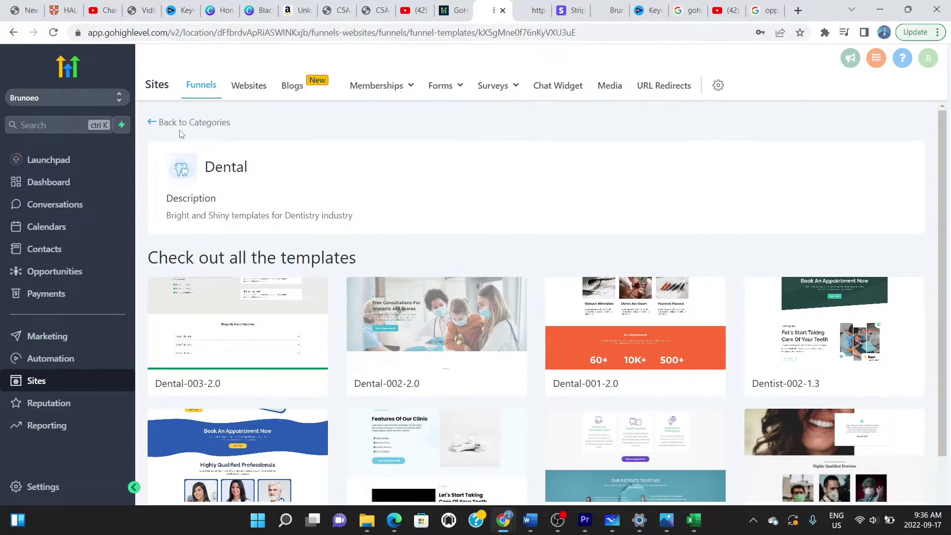
left_click(153, 124)
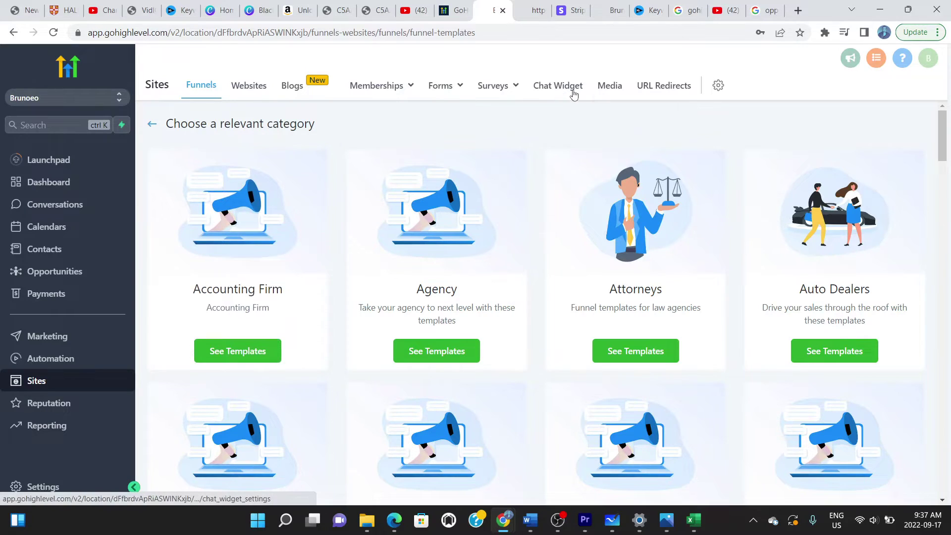
left_click(249, 89)
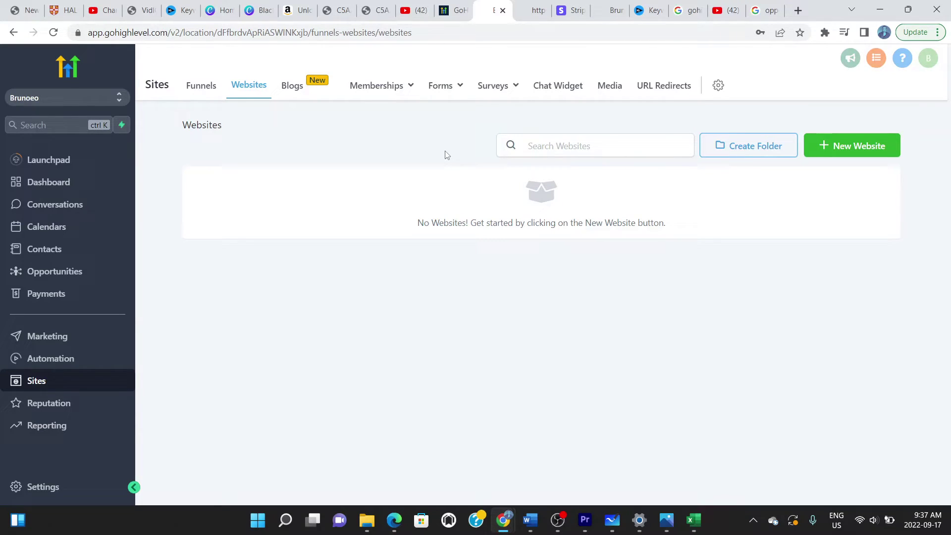
- In the New Website template library, open the Plumber category of website templates
left_click(830, 149)
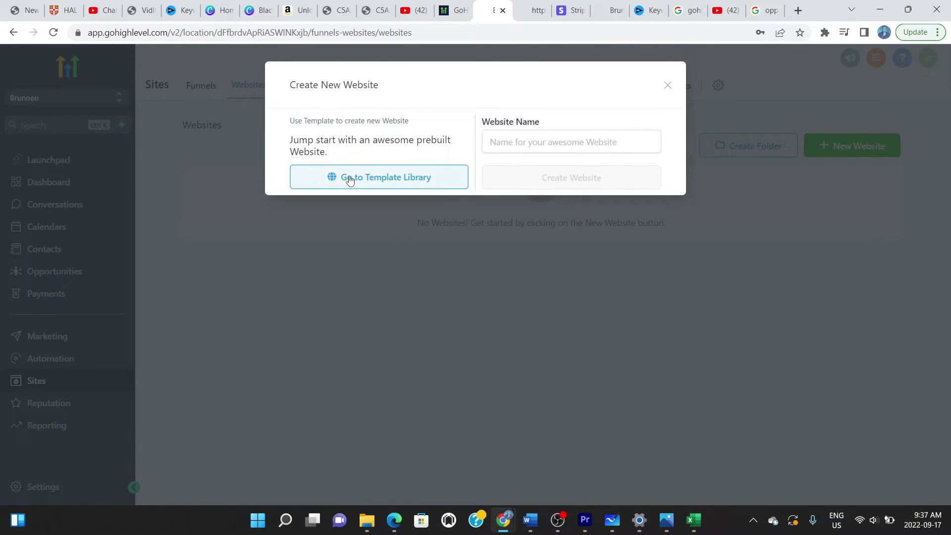
left_click(379, 183)
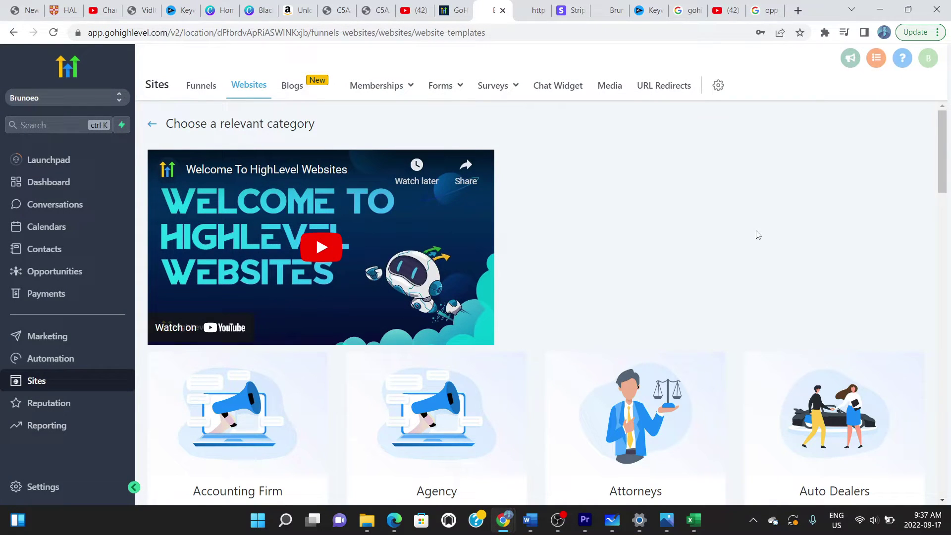
left_click_drag(943, 166, 942, 184)
scroll(942, 184, "up", 2)
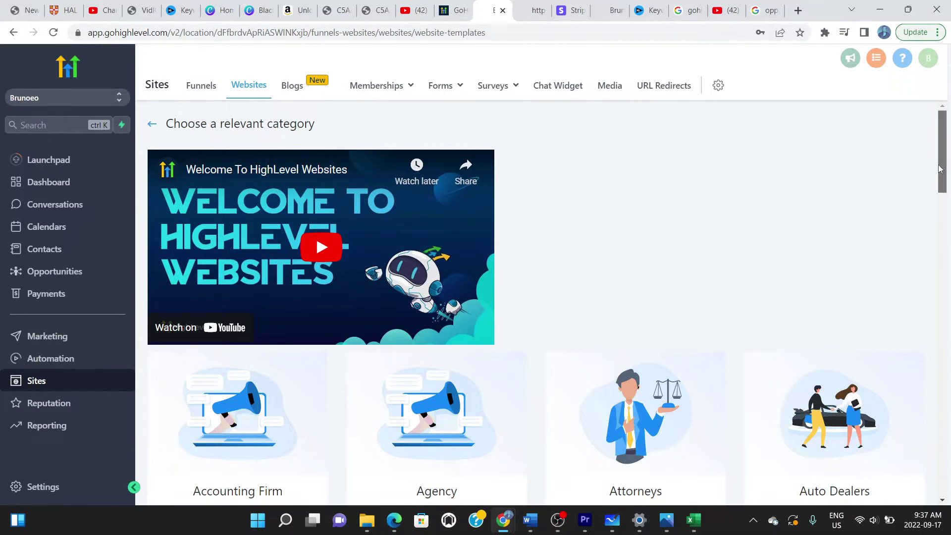
left_click_drag(947, 182, 931, 491)
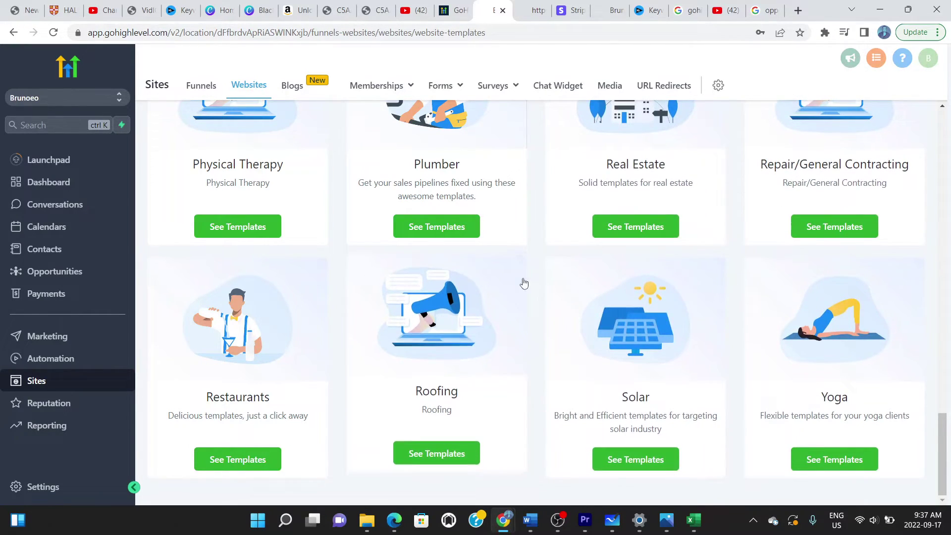
left_click(444, 227)
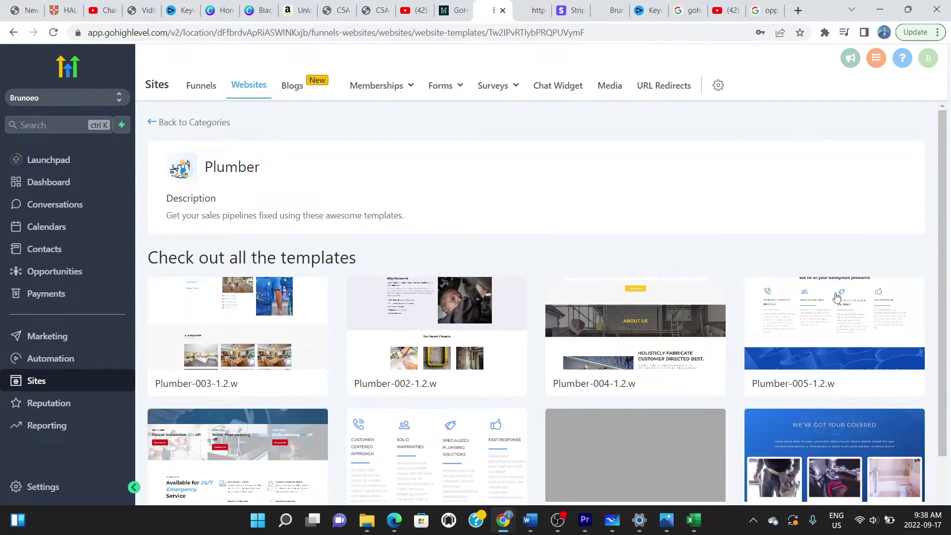
- Scroll through the Plumber X website template, then return to the website template categories
scroll(940, 333, "down", 3)
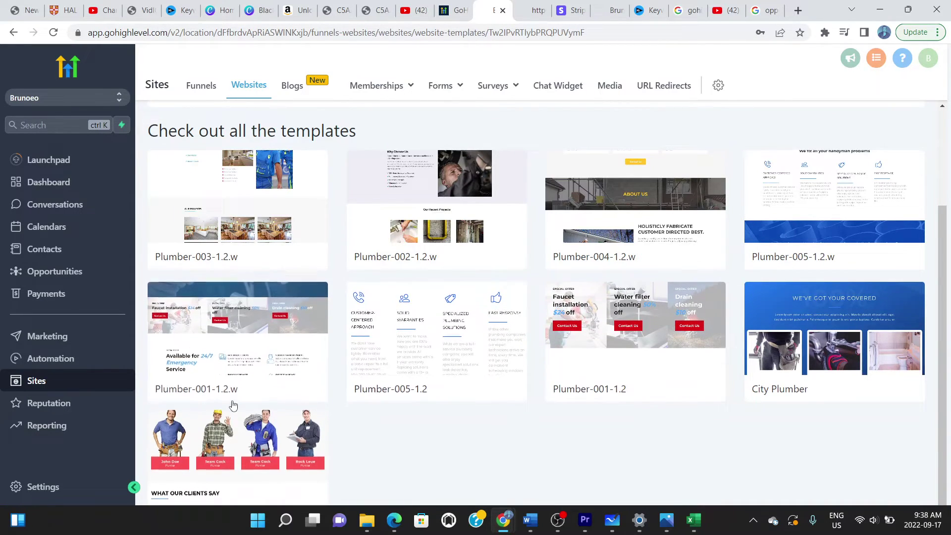
left_click(238, 434)
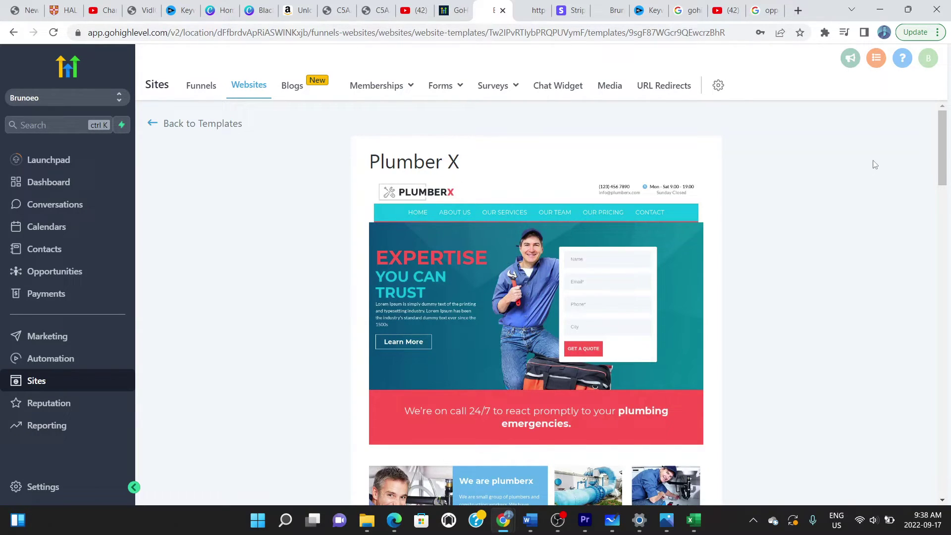
left_click_drag(943, 149, 925, 523)
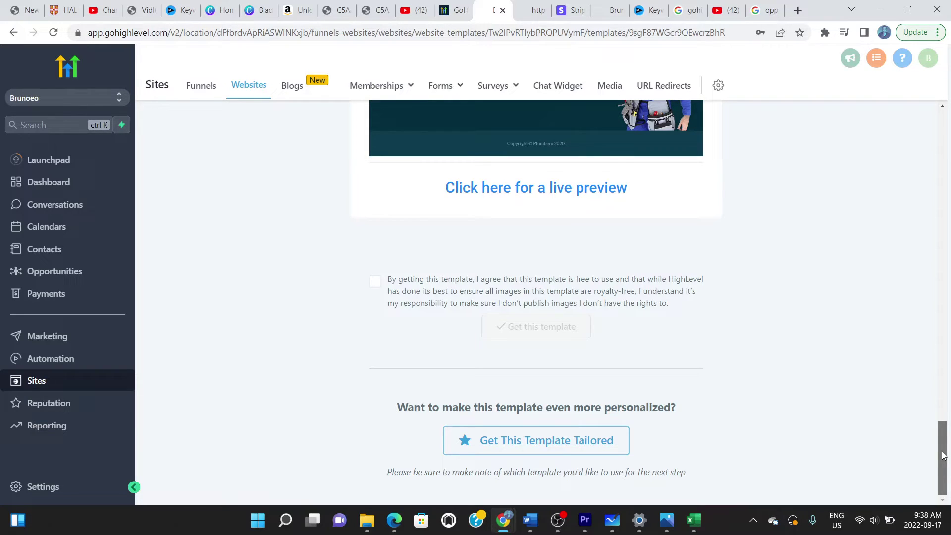
left_click_drag(942, 455, 944, 122)
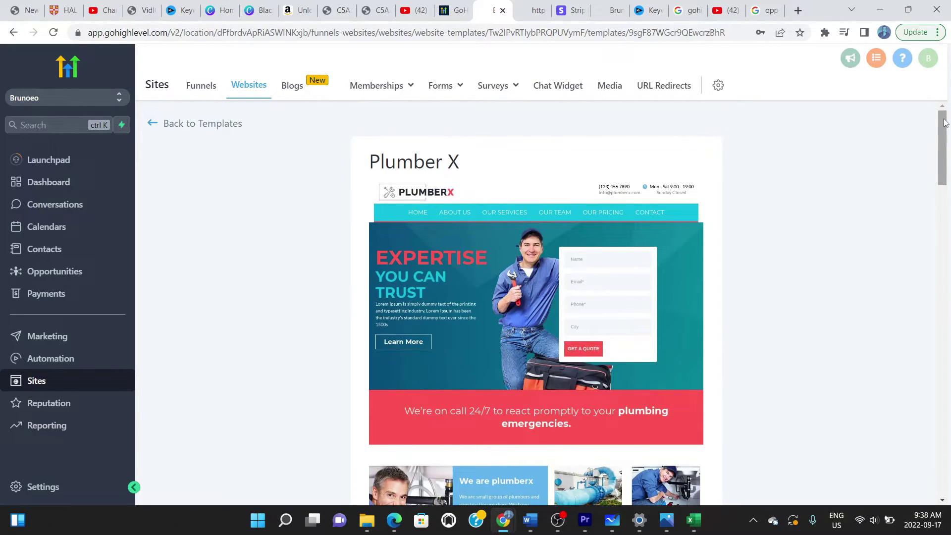
left_click(153, 125)
left_click(153, 125)
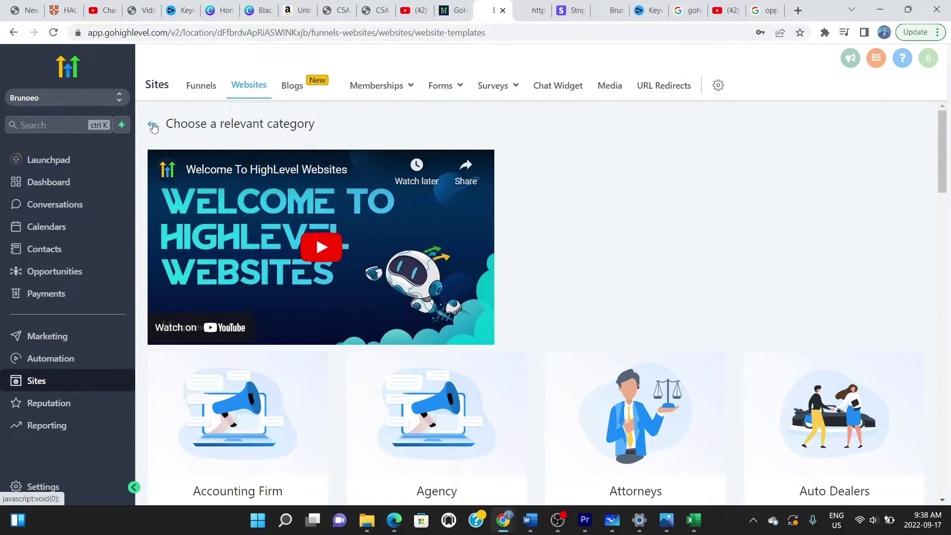
- Return to Websites, glance at Reputation, and open the Google Ads reporting dashboard
left_click(153, 126)
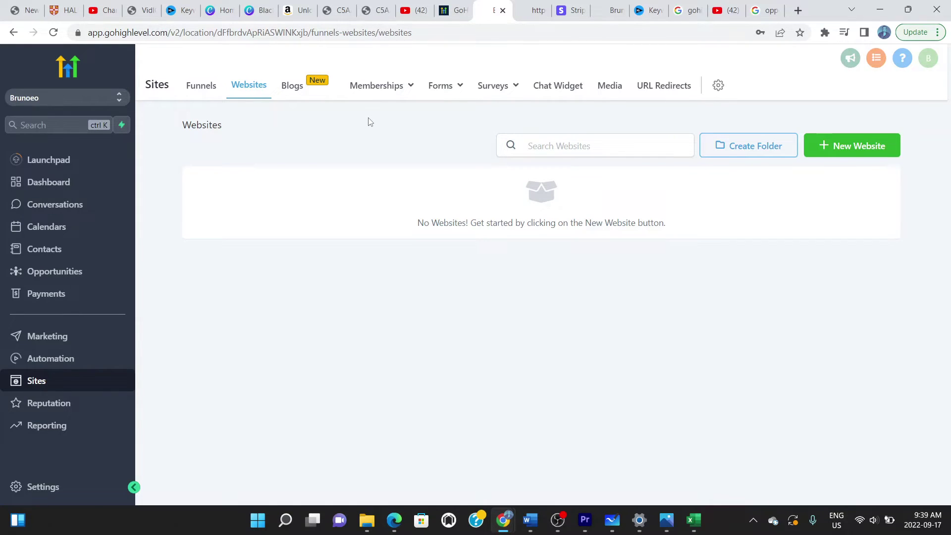
mouse_move(427, 89)
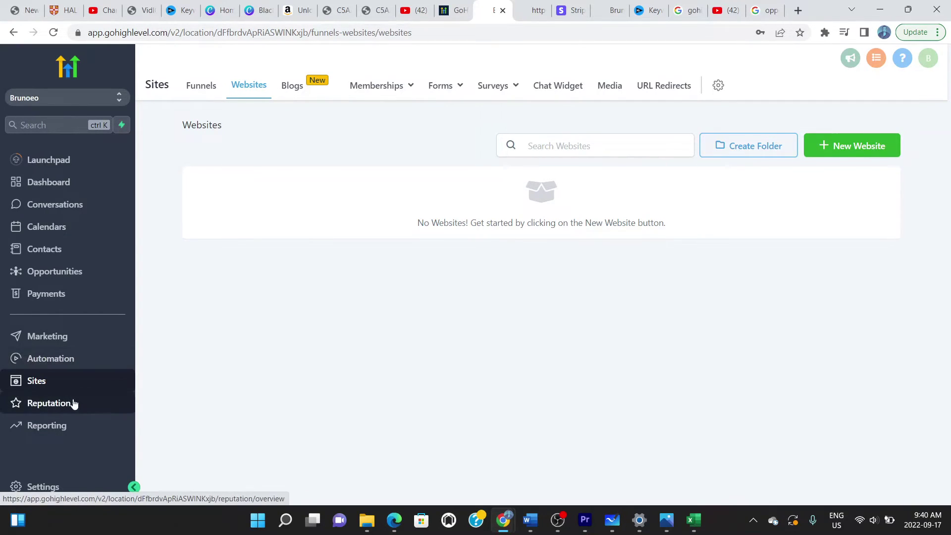
left_click(42, 403)
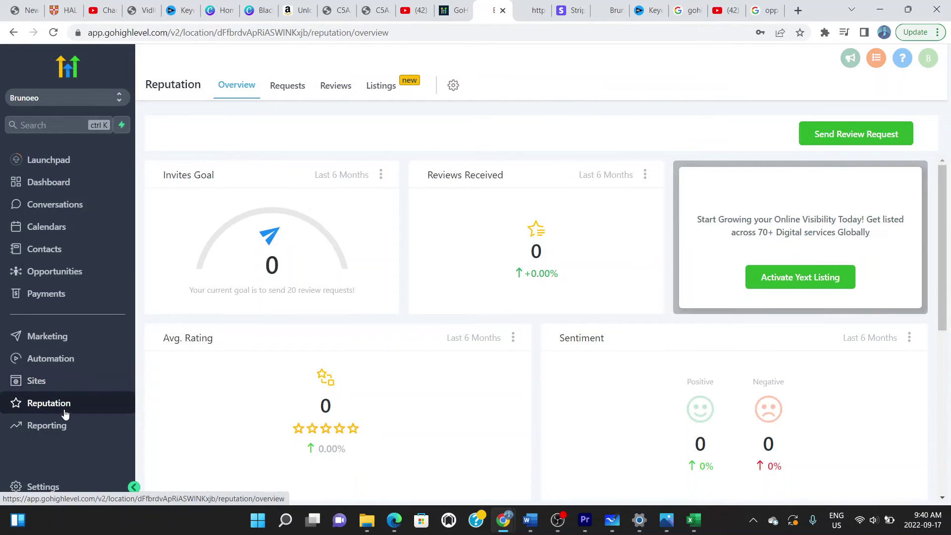
left_click(53, 437)
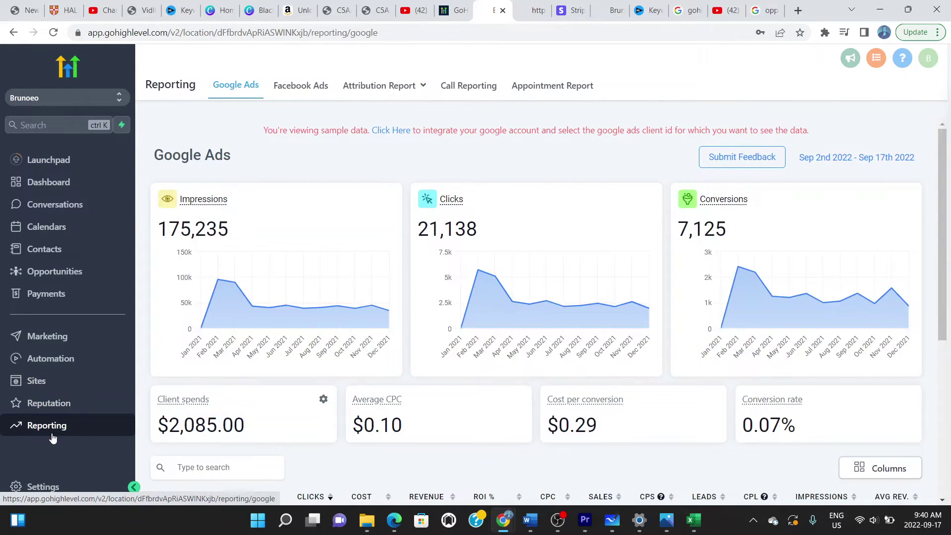
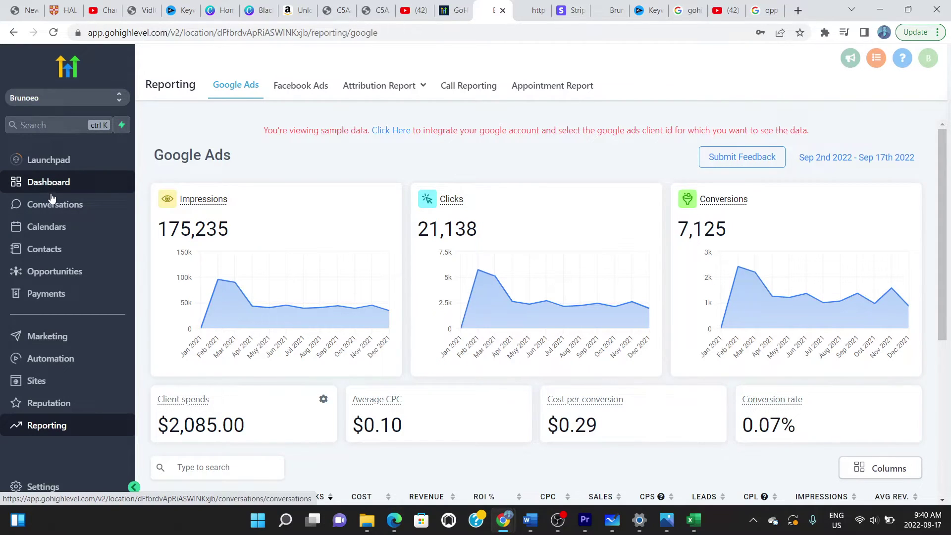
- Go to Calendars and start a new appointment booking to bring up the contact list
left_click(53, 230)
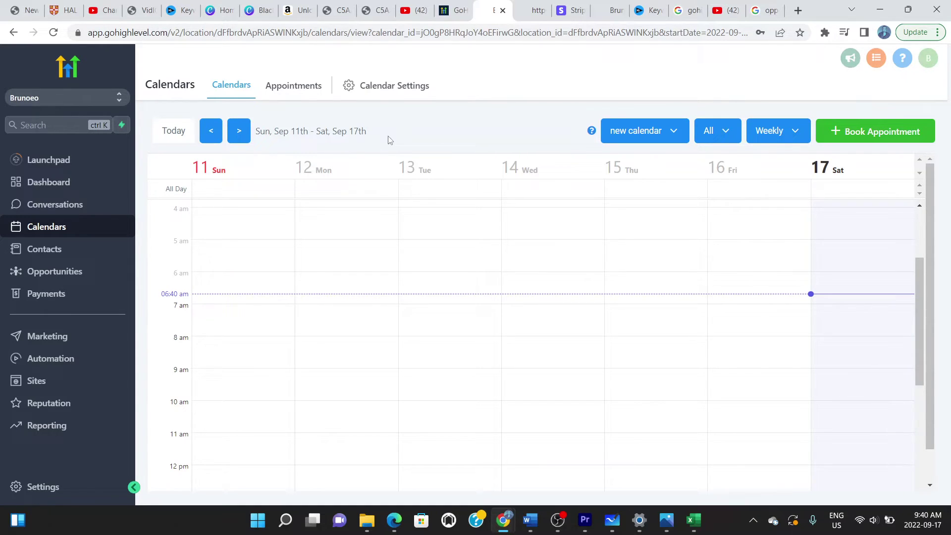
left_click(848, 135)
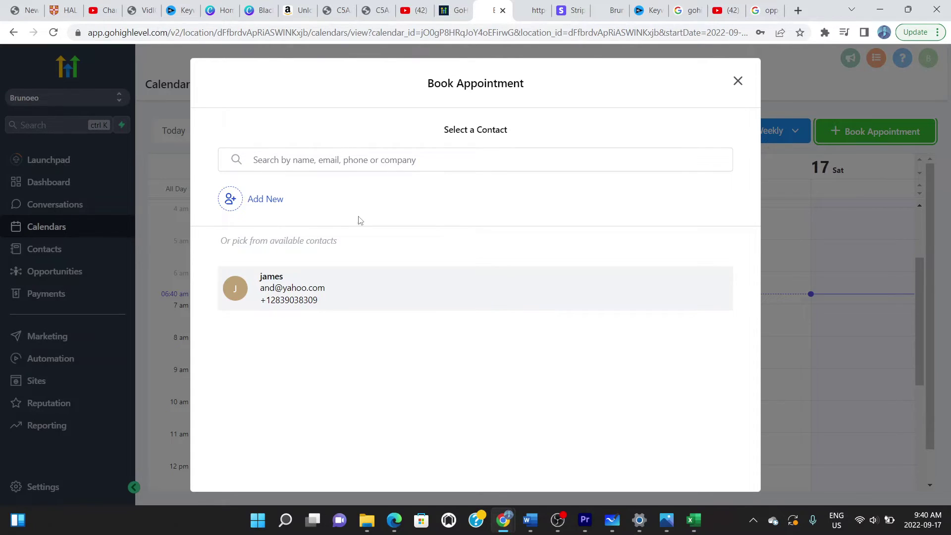
- Pick the contact, use a custom Sep 17 9:40–10:10 AM slot, and title it 'Business updates'
left_click(311, 291)
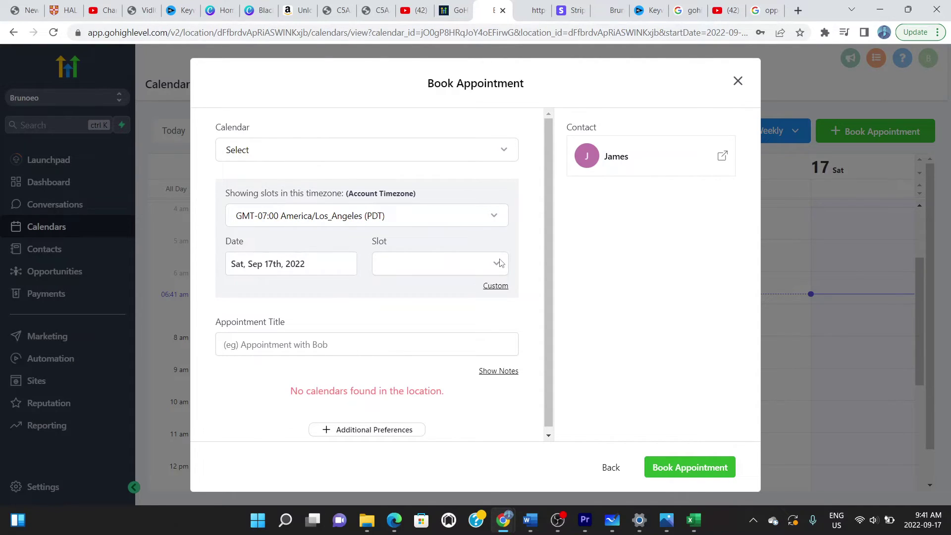
left_click(501, 287)
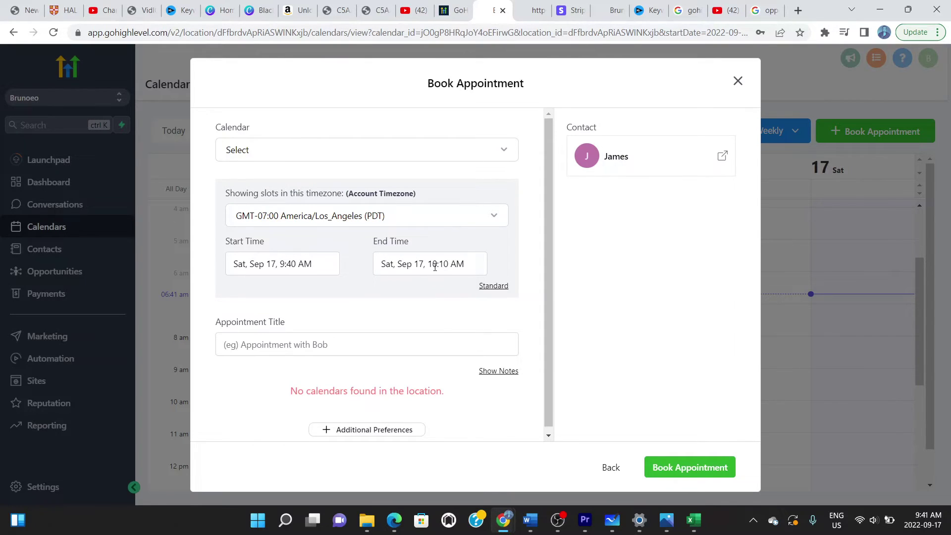
left_click(379, 350)
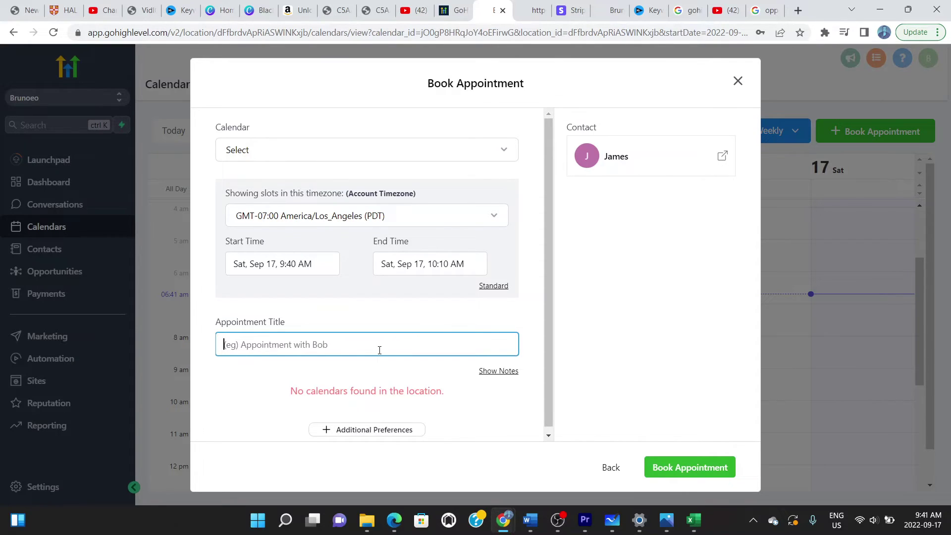
type("Budsi")
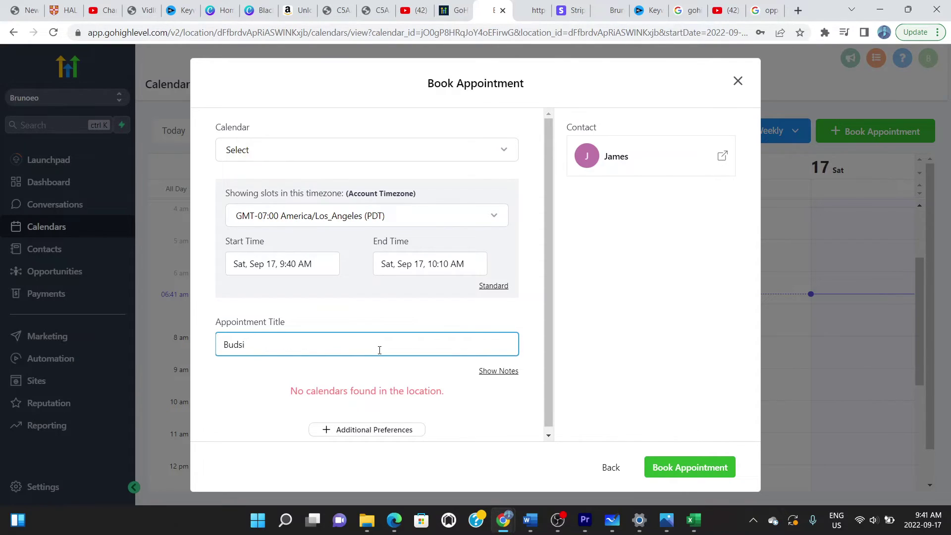
key("Num_Lock")
key("BackSpace")
key("BackSpace")
key("BackSpace")
type("dinre")
key("BackSpace")
key("BackSpace")
type("dinrdd")
key("BackSpace")
key("BackSpace")
key("BackSpace")
key("BackSpace")
key("BackSpace")
type("siners")
key("BackSpace")
type("ss updates")
scroll(549, 314, "down", 1)
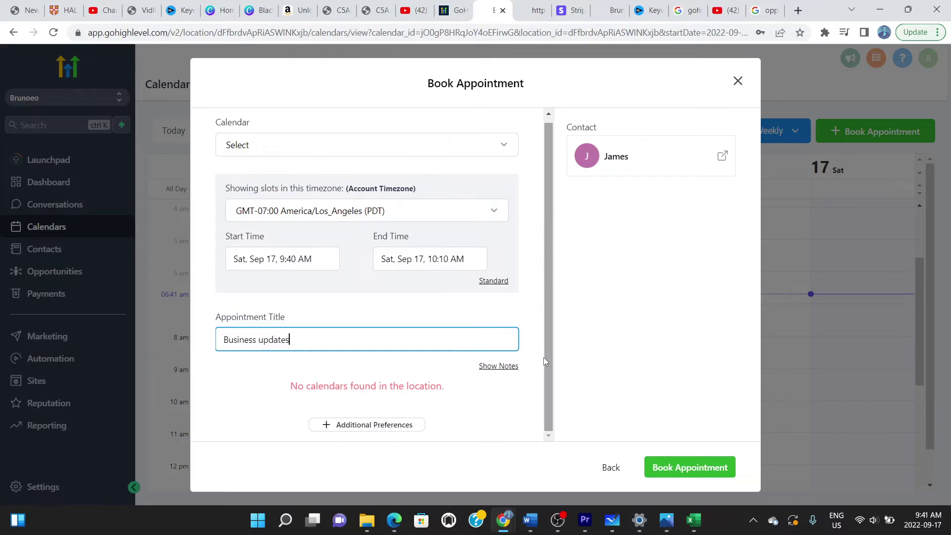
- Add the appointment description 'Agenda for the meeting'
left_click(499, 367)
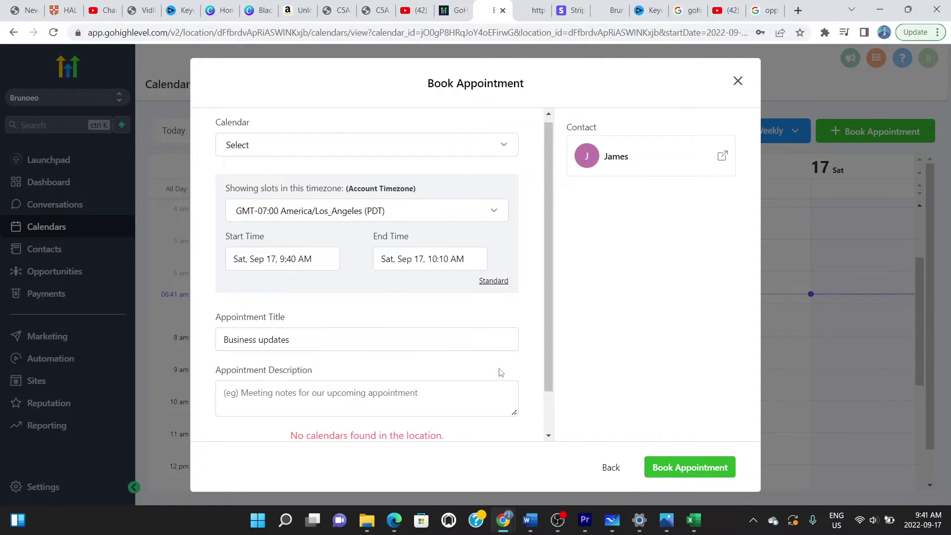
left_click(338, 397)
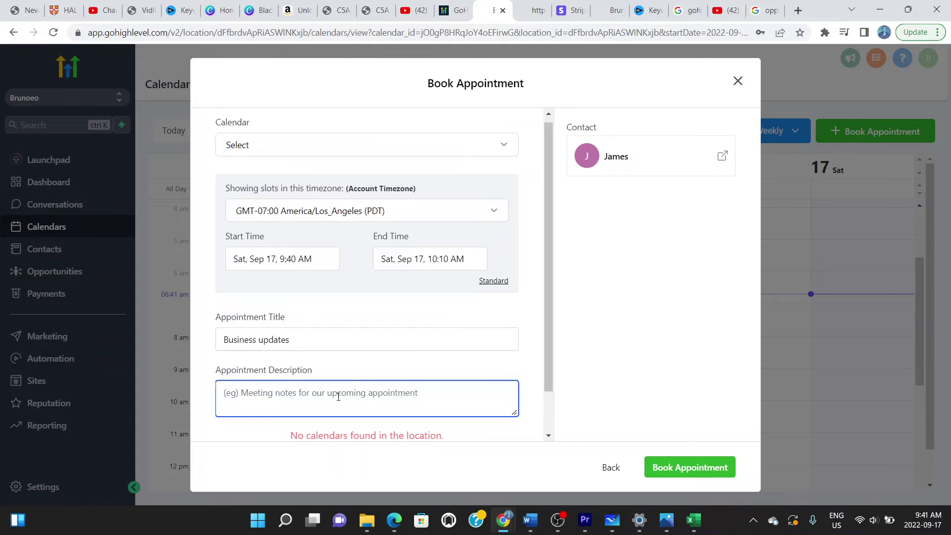
type("Agen")
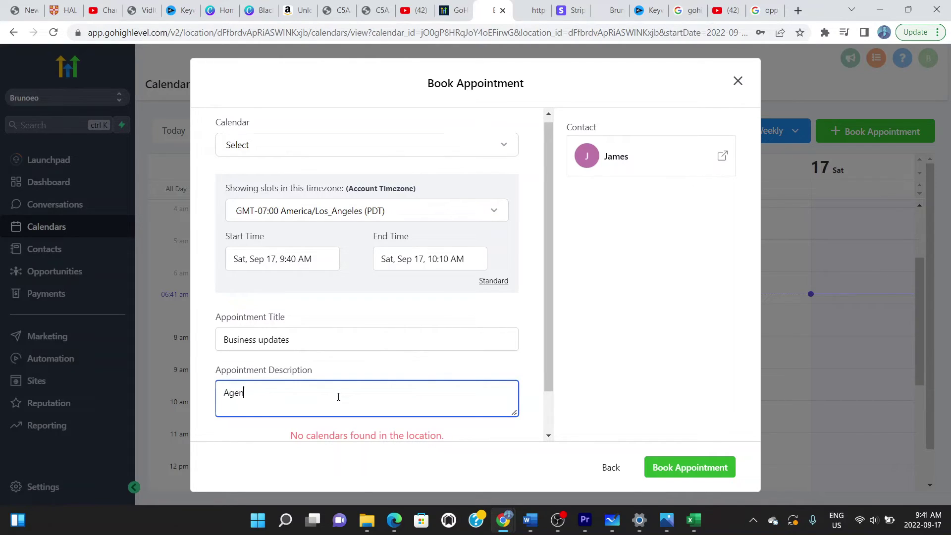
type("da for the meeting")
scroll(544, 373, "down", 1)
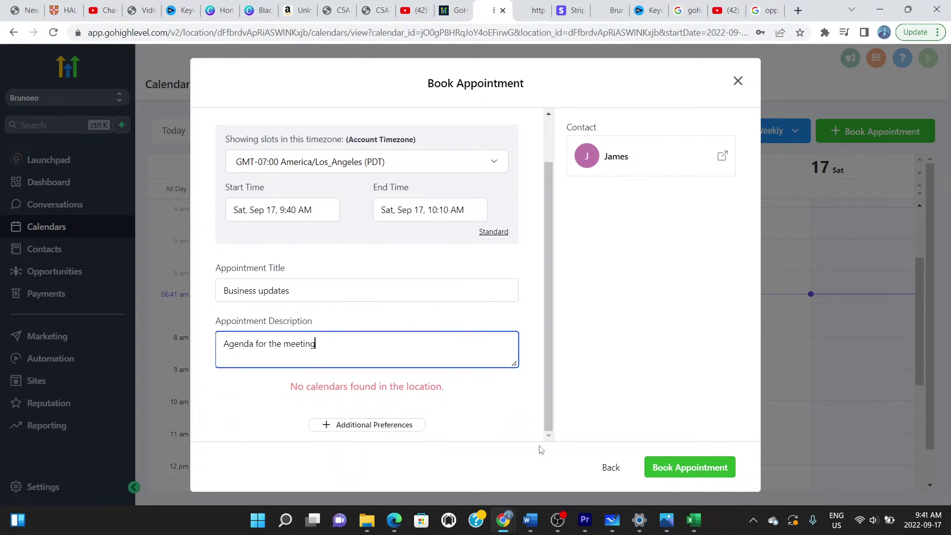
- Try booking, find the calendar list empty, and close the booking form unsaved
left_click(677, 474)
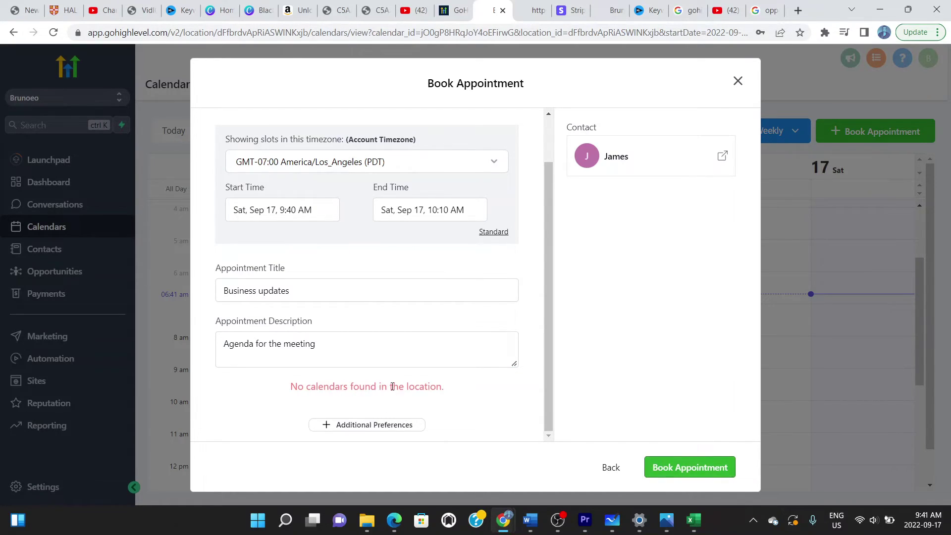
scroll(544, 397, "up", 1)
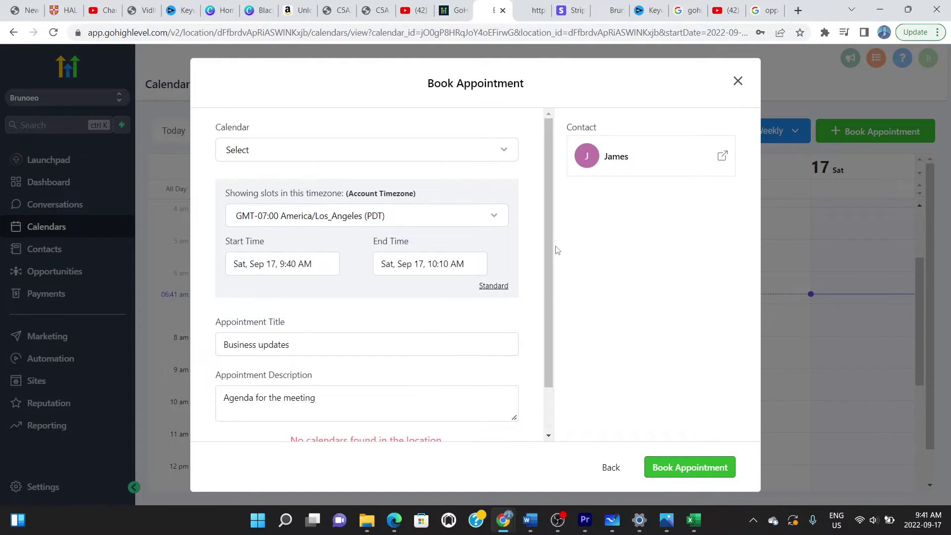
left_click(291, 152)
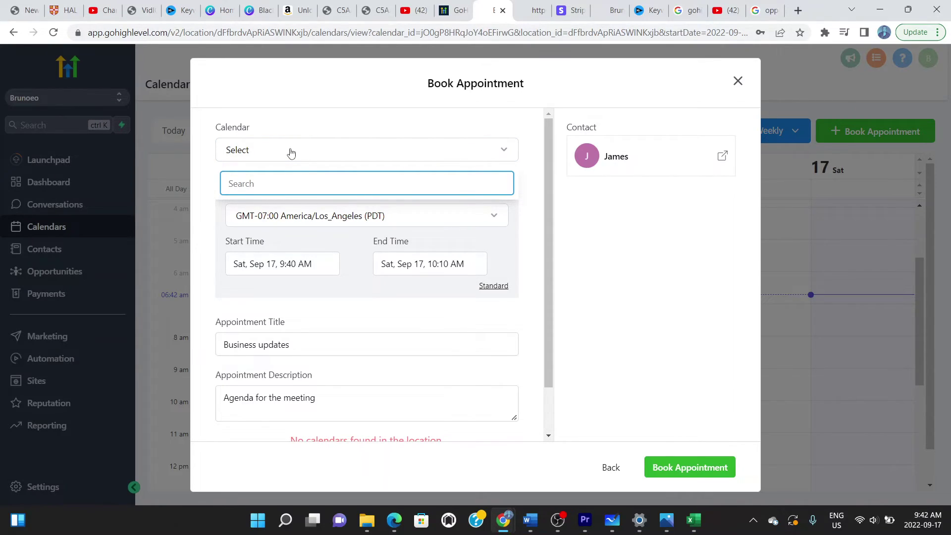
left_click(741, 82)
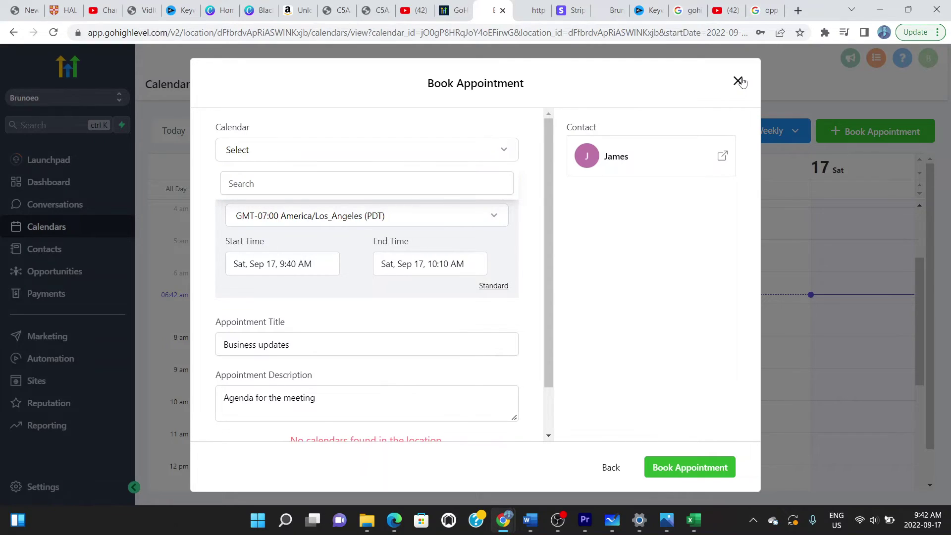
left_click(741, 82)
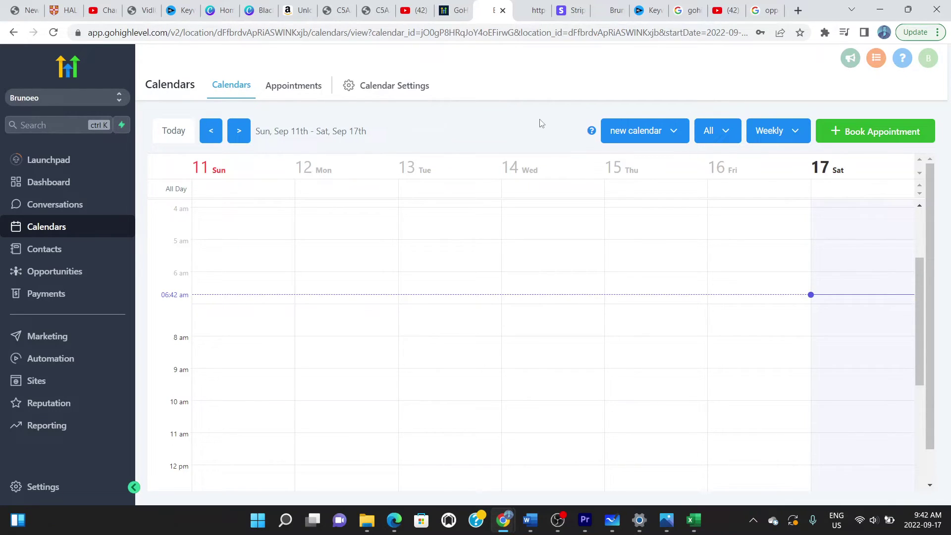
- Check the existing calendars ('new calendar' and 'test'), then go to Calendar Settings
left_click(680, 141)
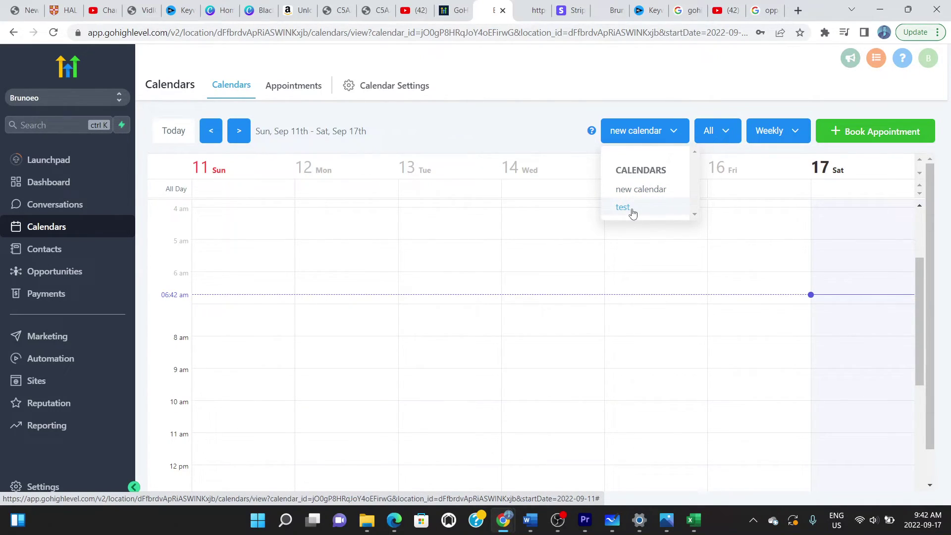
left_click(468, 111)
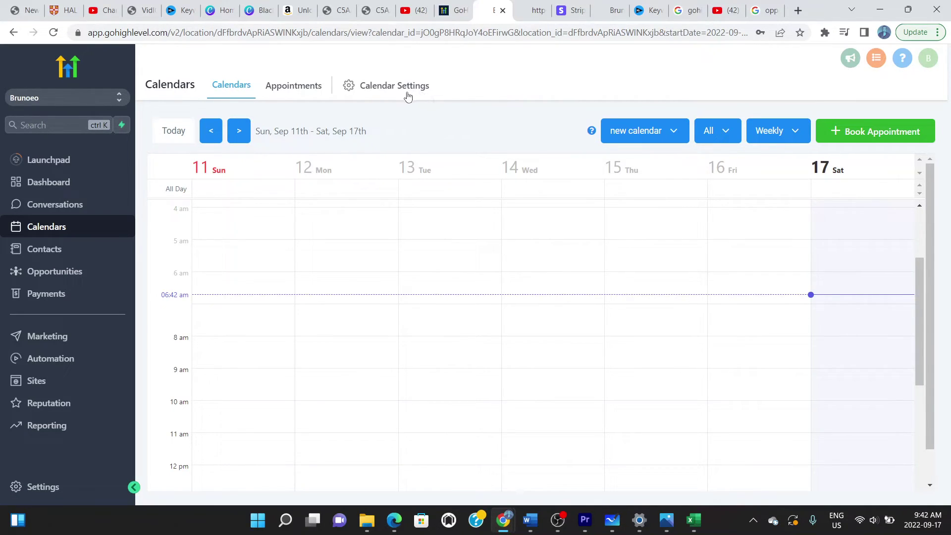
left_click(391, 90)
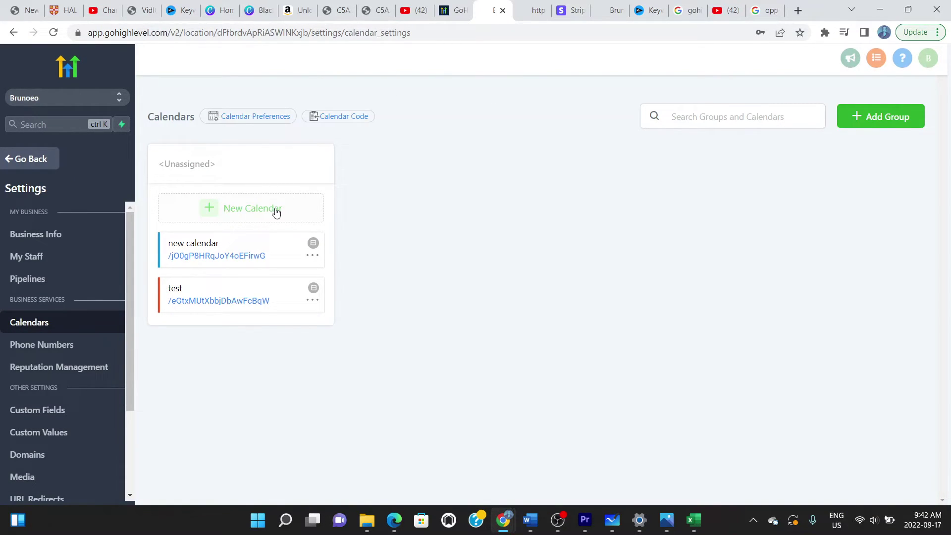
- Draft a calendar 'test2' described 'This Calendar will be used for booking app', leaving it unsaved
left_click(246, 210)
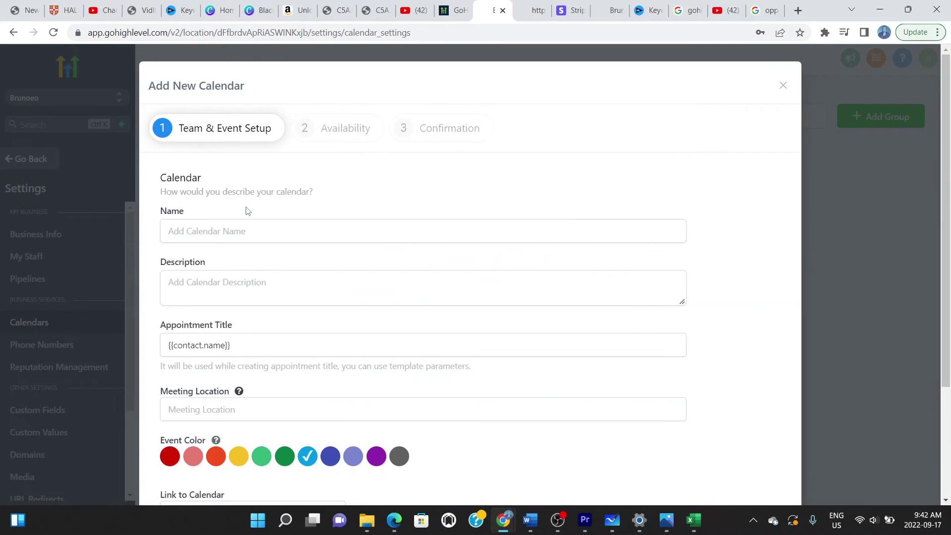
left_click(244, 232)
left_click(312, 204)
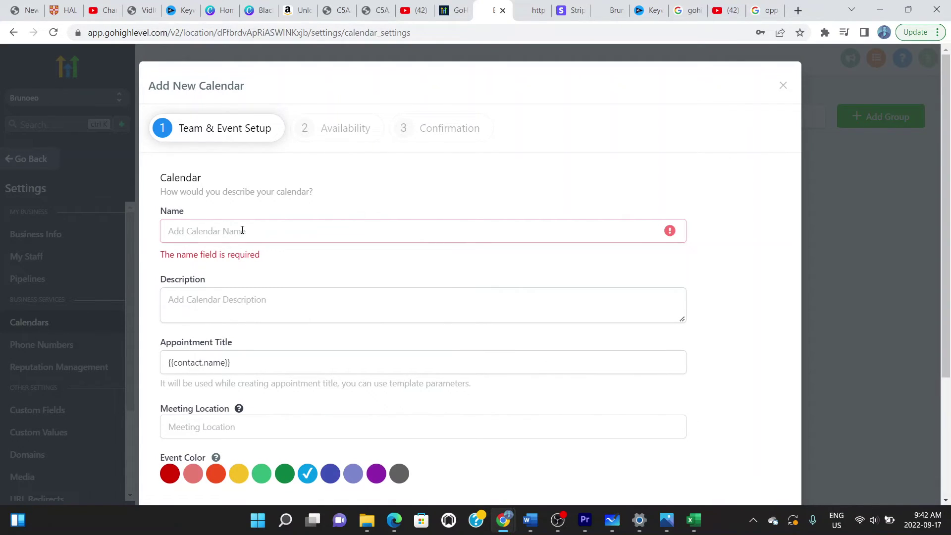
left_click(182, 231)
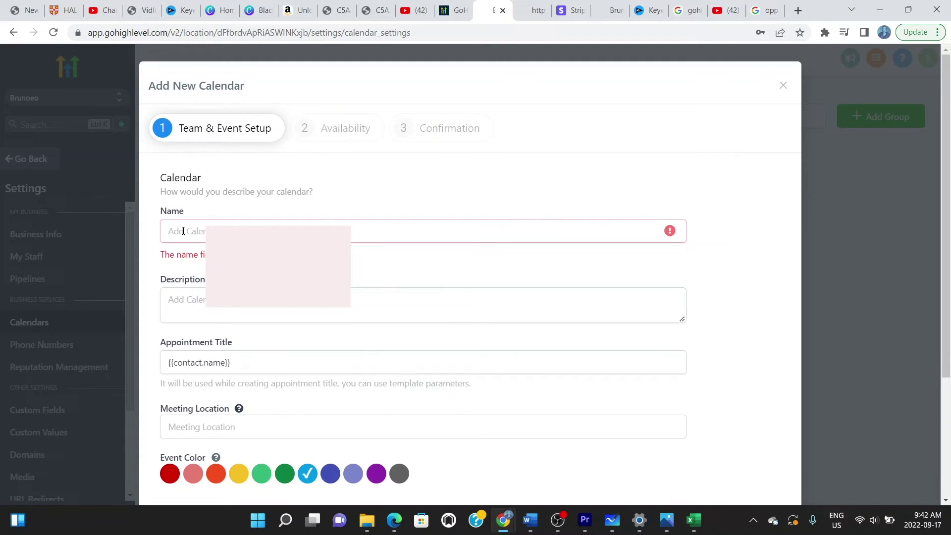
type("test")
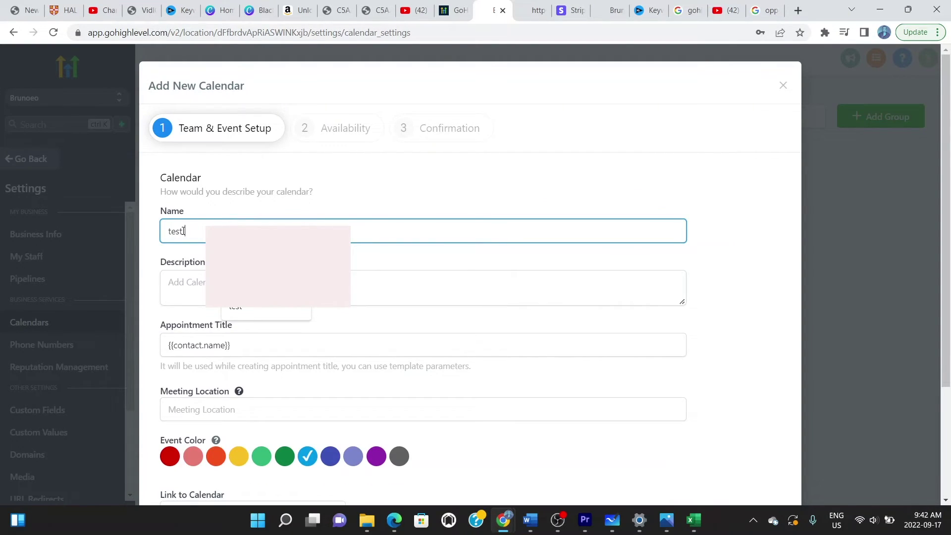
type("2")
left_click(280, 214)
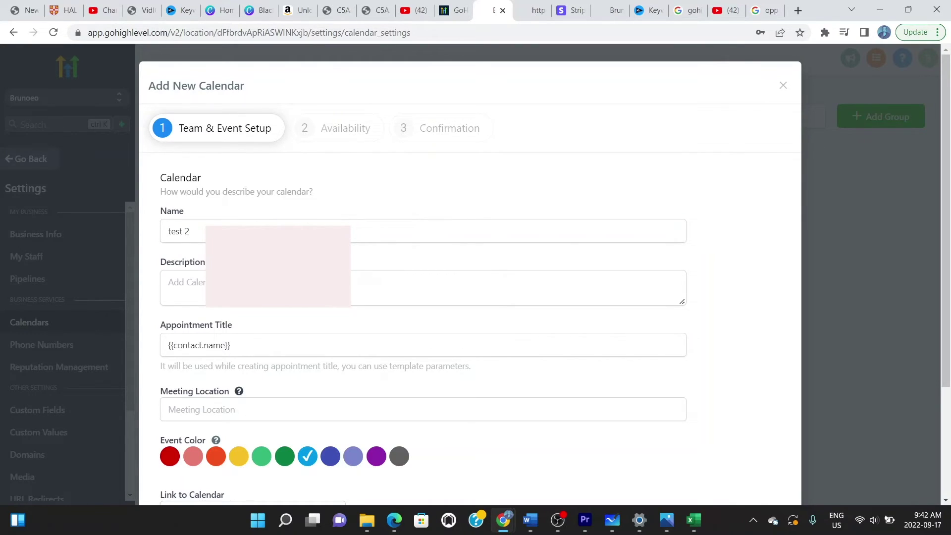
left_click(171, 282)
type("T")
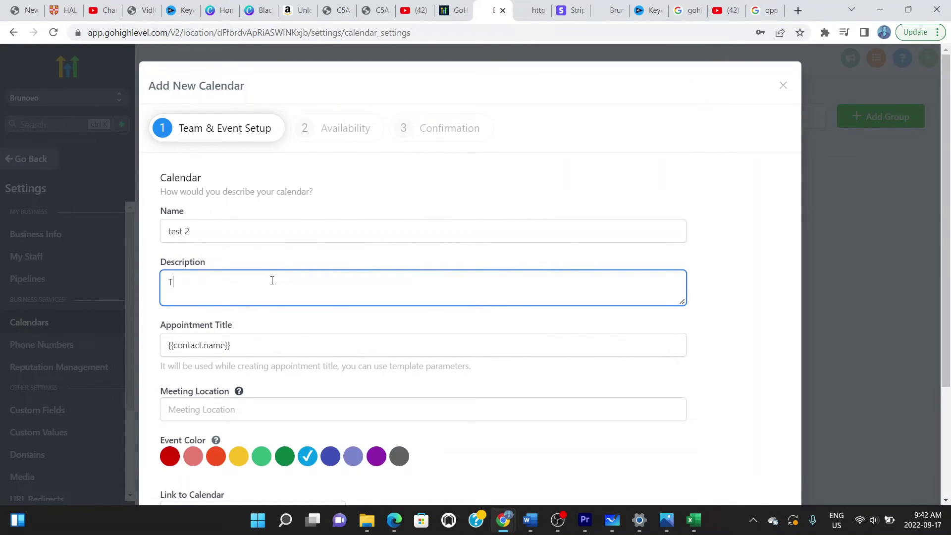
type("his Calendar will be used for booking")
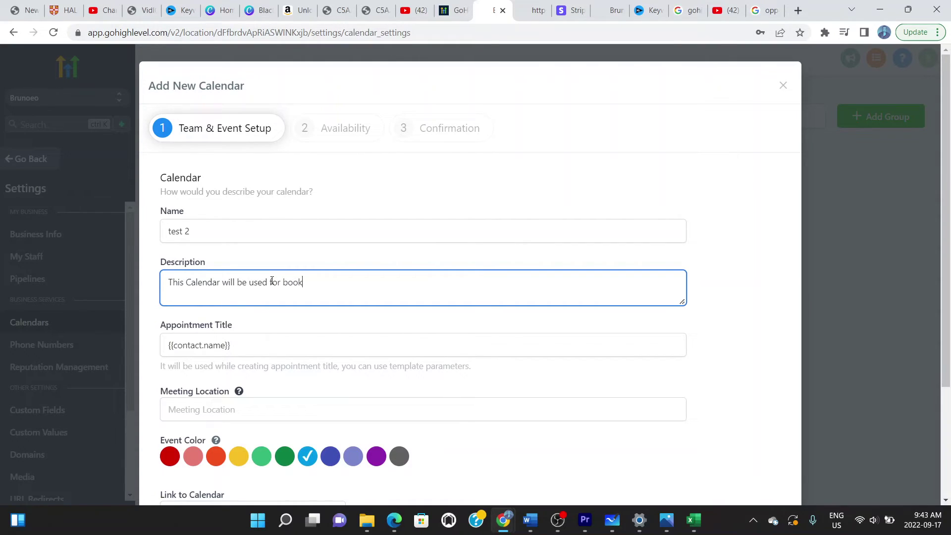
type(" app")
left_click(558, 519)
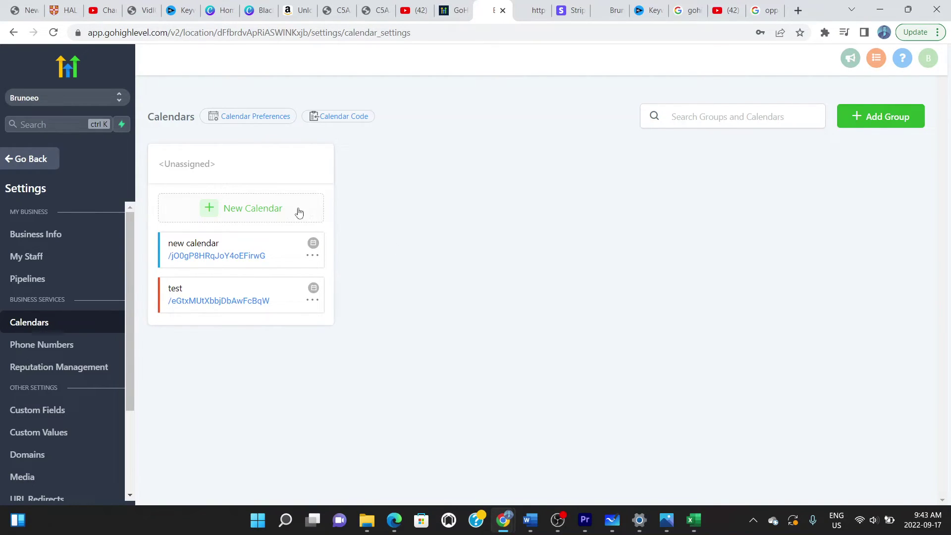
- Start a new calendar and enter the name 'test 2' after a save attempt fails
left_click(237, 209)
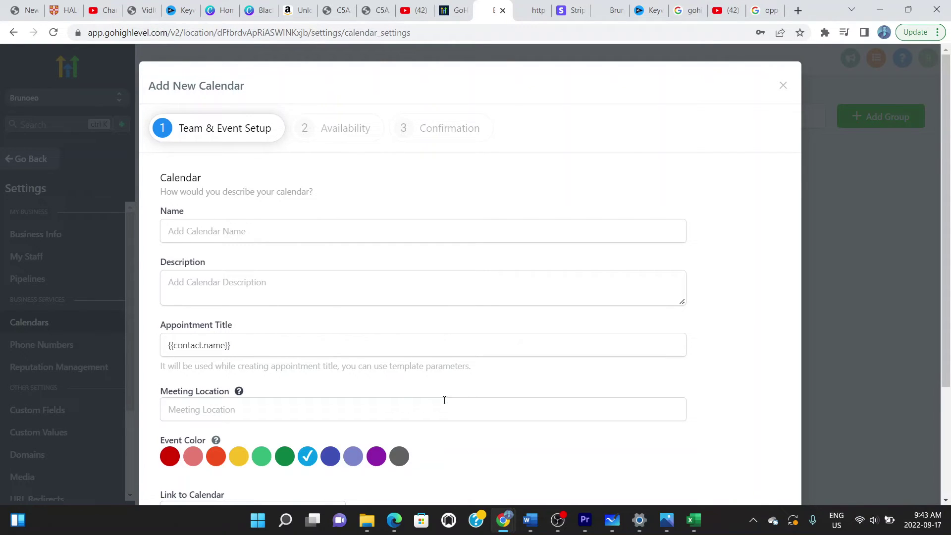
scroll(661, 387, "down", 3)
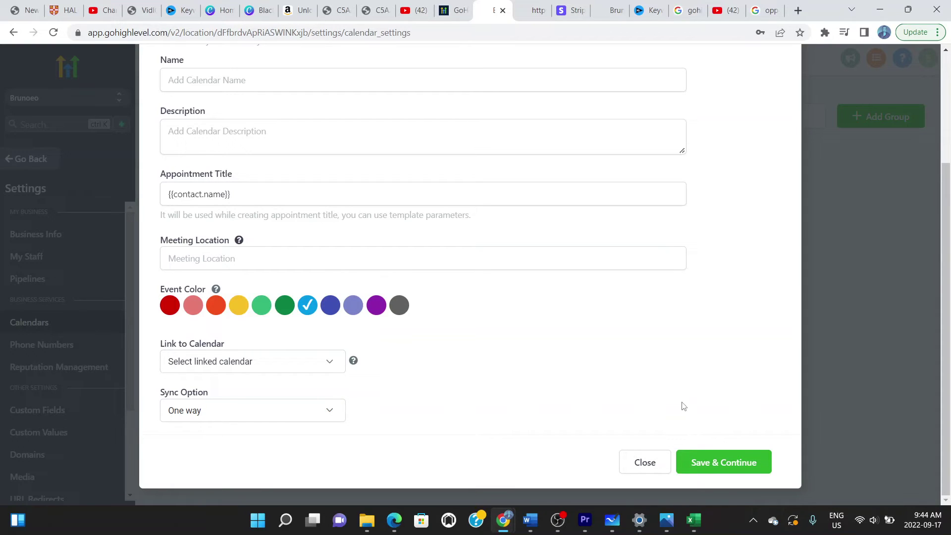
left_click(719, 469)
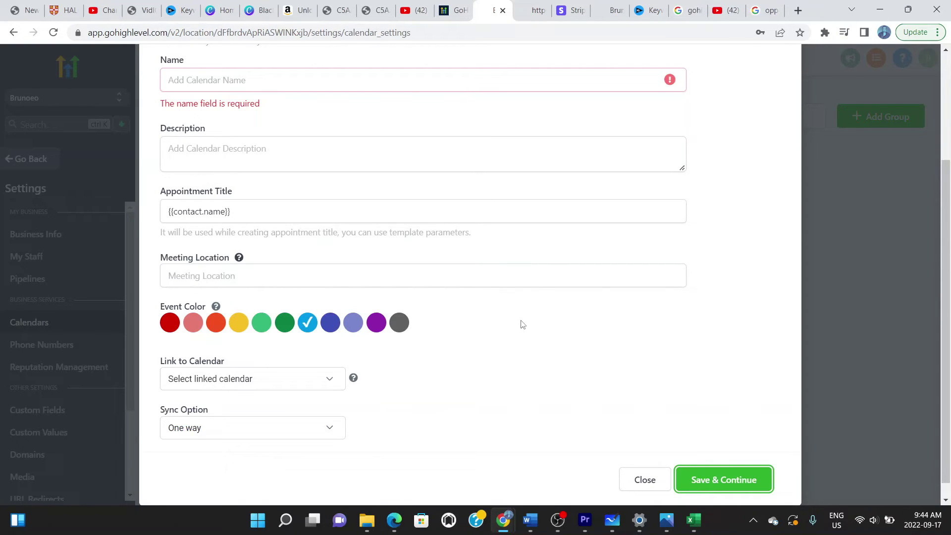
left_click(172, 79)
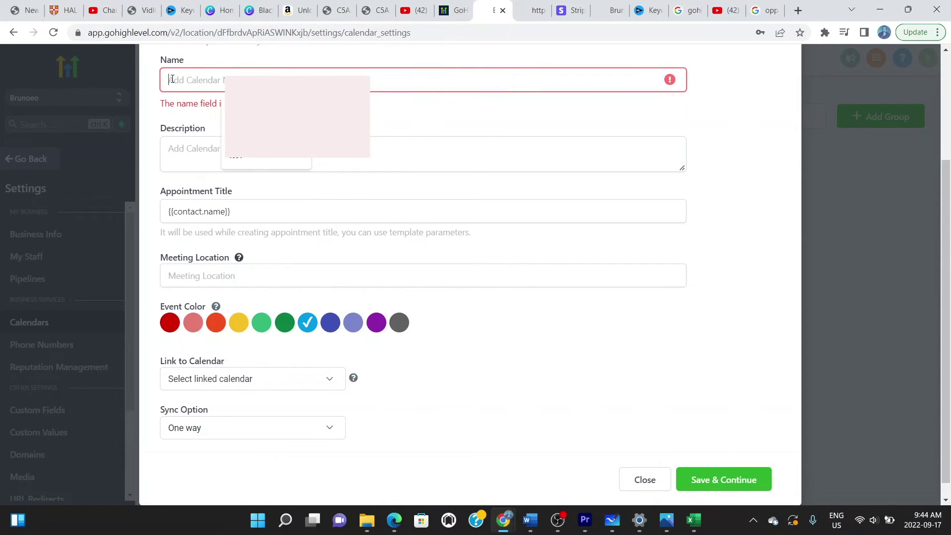
type("test 2")
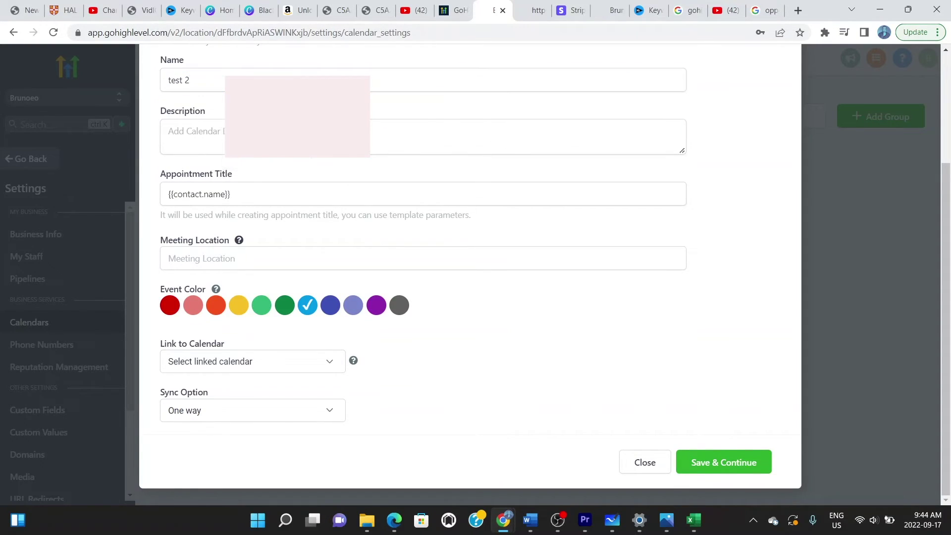
- Save the test 2 calendar with default office hours and notification settings
left_click(731, 468)
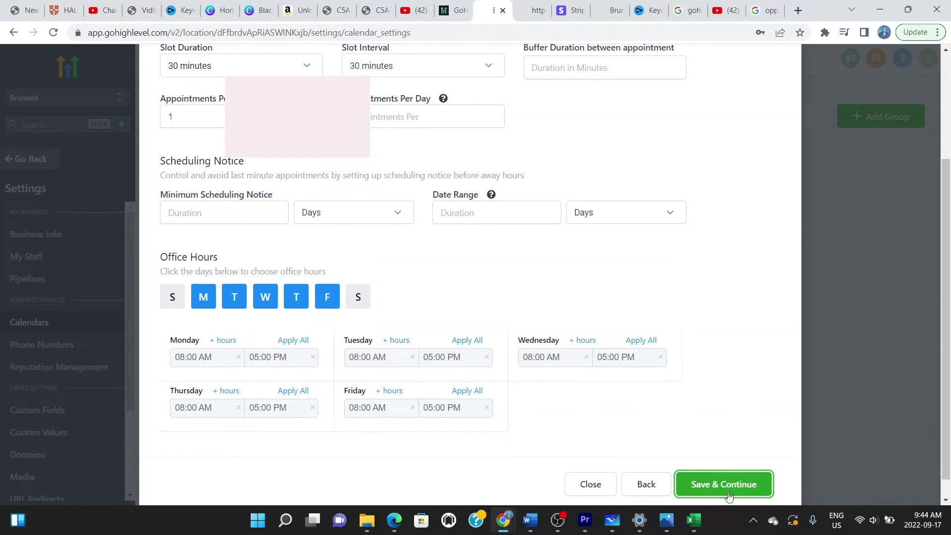
left_click(728, 496)
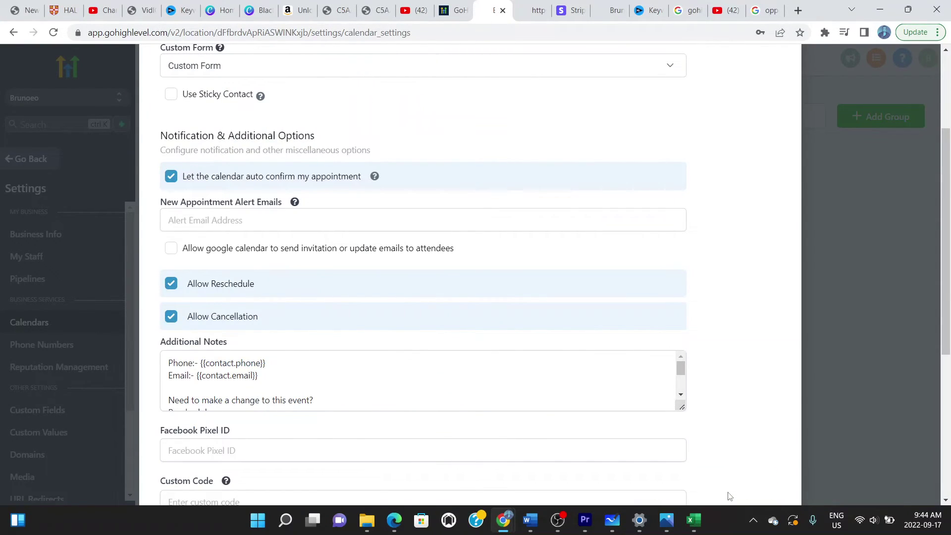
left_click_drag(945, 331, 947, 468)
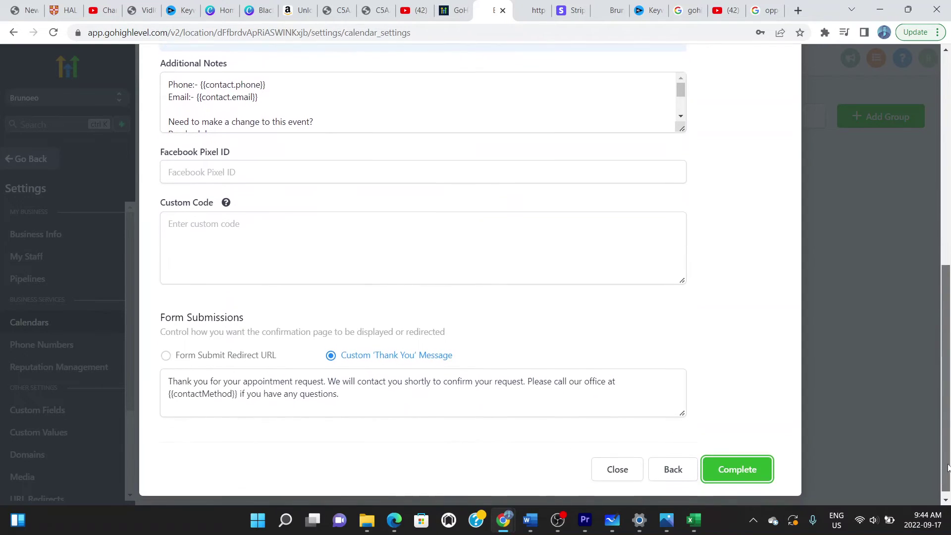
left_click(746, 463)
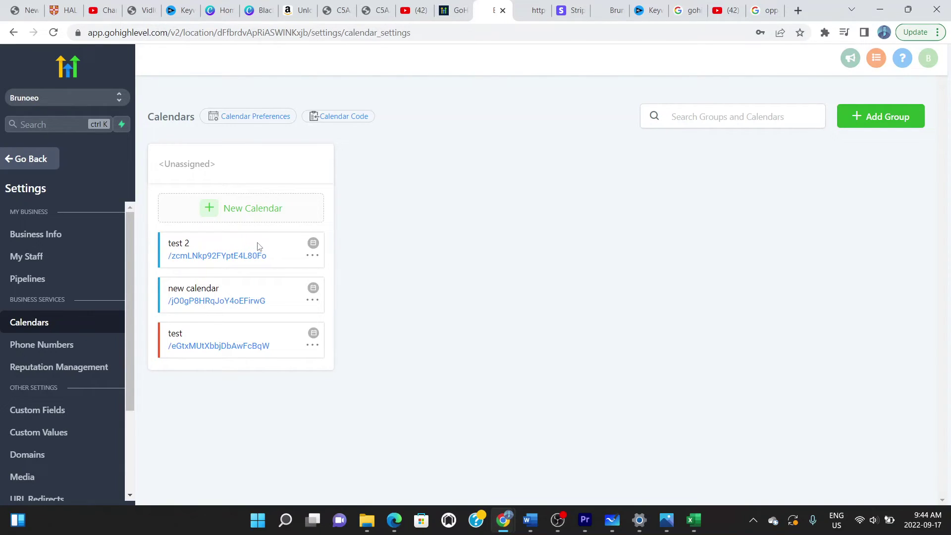
left_click(558, 519)
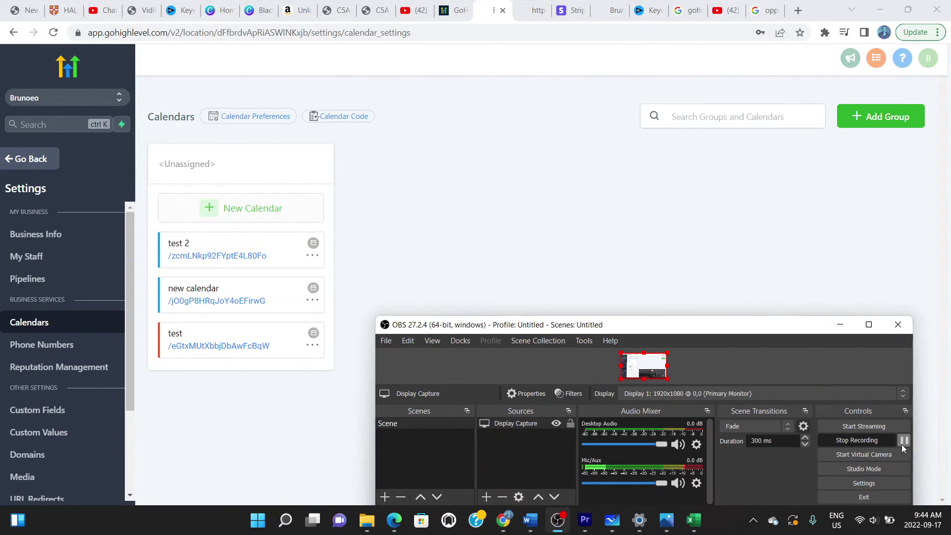
left_click(904, 439)
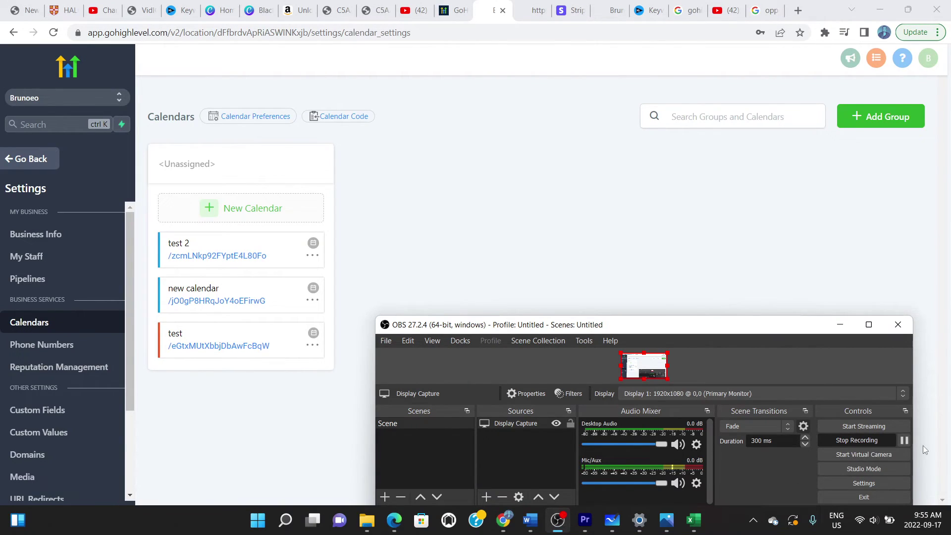
left_click(925, 448)
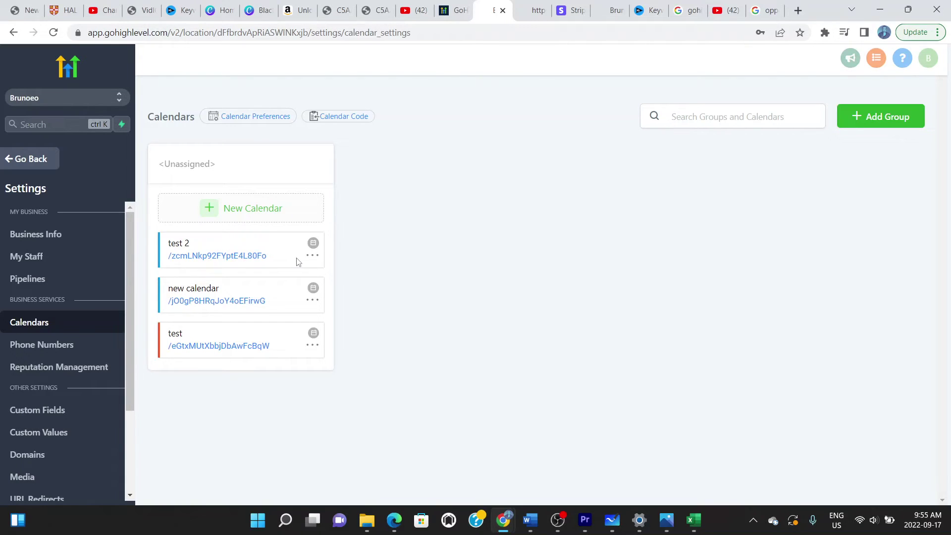
- Preview the test 2 booking page in a new tab, then return to the main calendar view
left_click(195, 257)
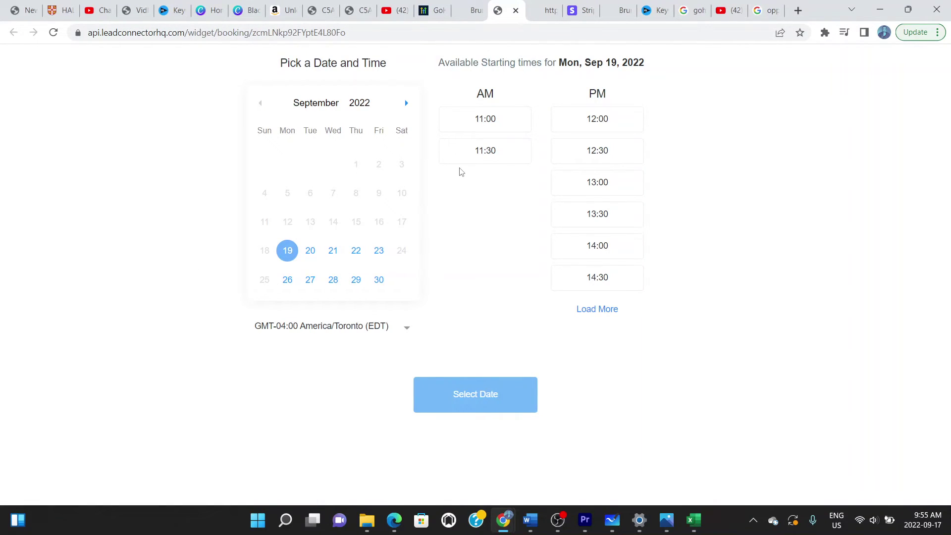
left_click(465, 14)
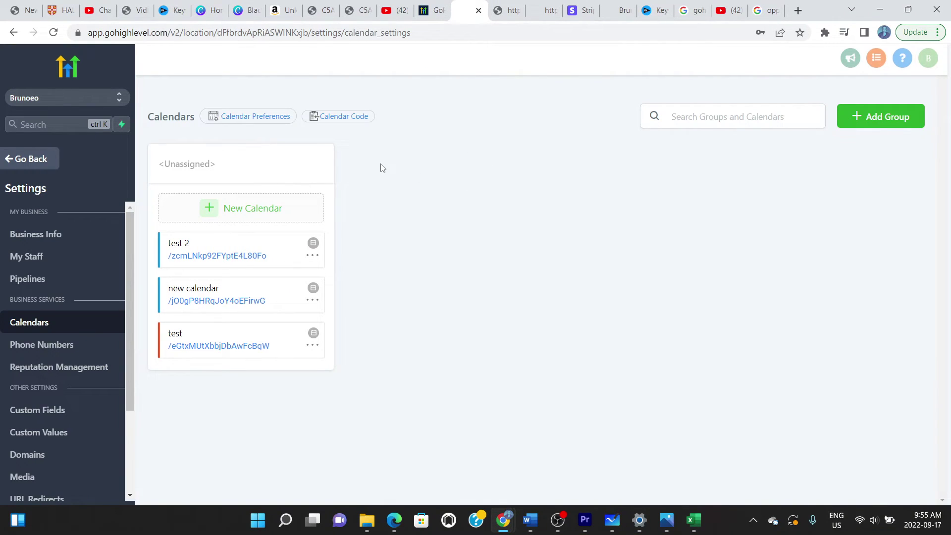
left_click(37, 159)
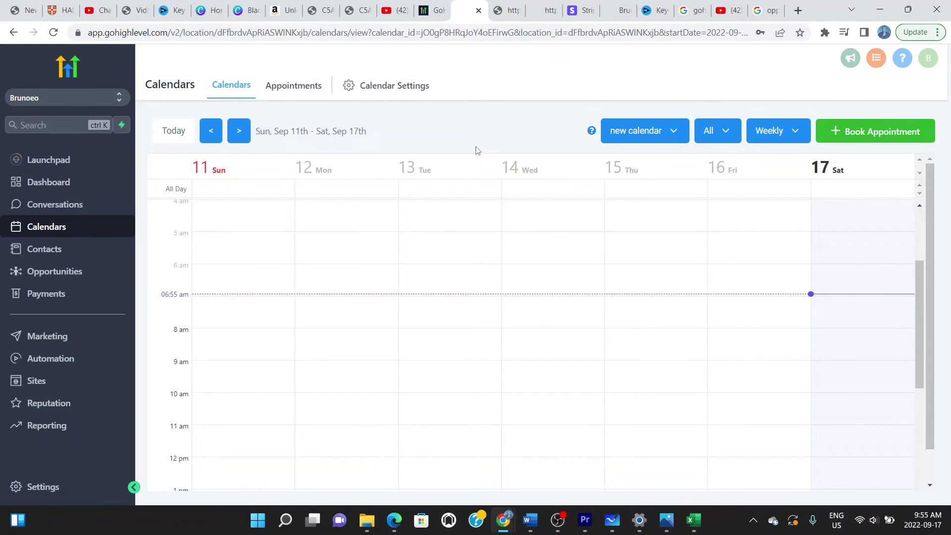
- Switch the weekly calendar view from 'new calendar' to 'test 2'
left_click(671, 139)
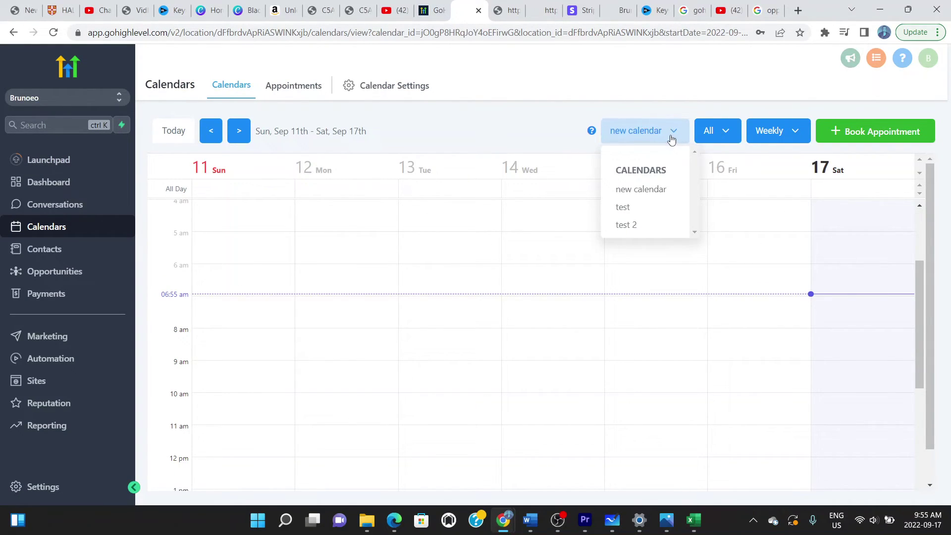
left_click(632, 225)
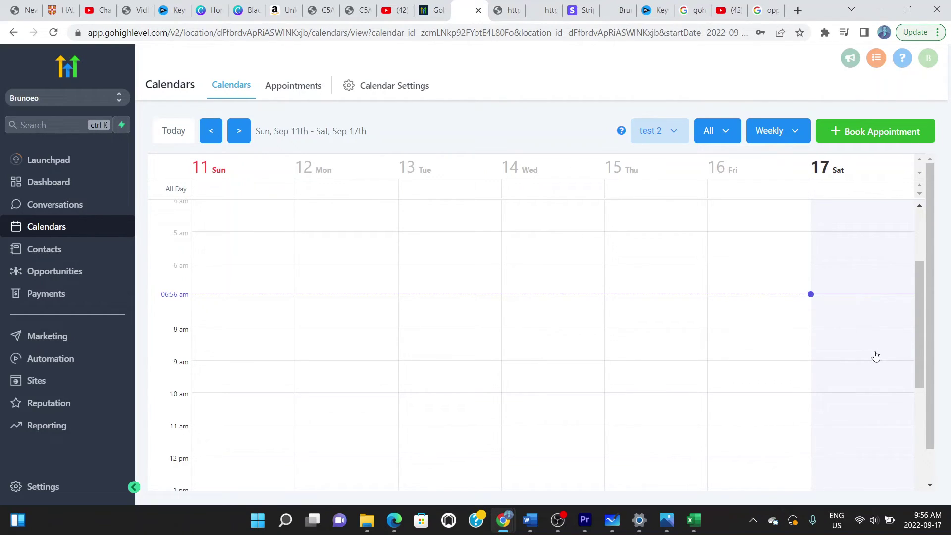
mouse_move(916, 336)
left_mouse_down()
mouse_move(917, 350)
mouse_move(918, 328)
left_mouse_up()
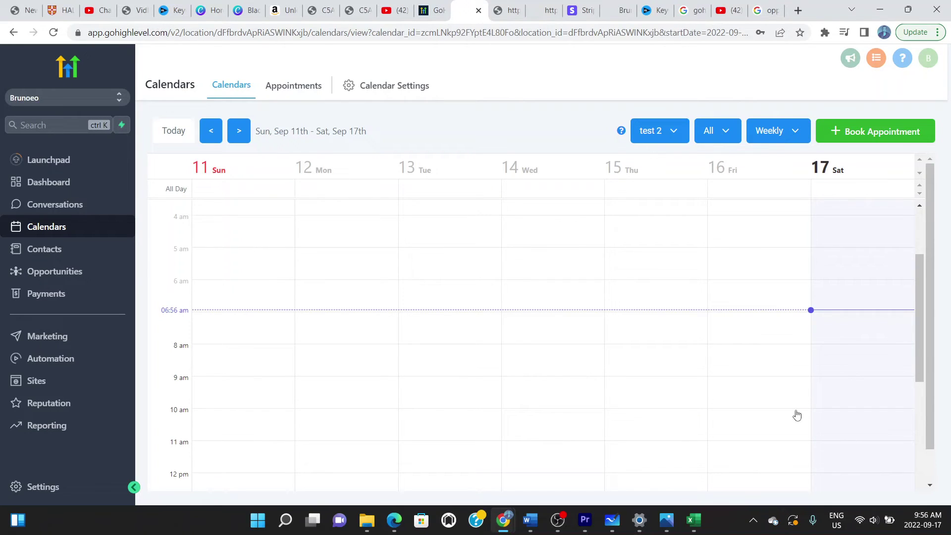
- Advance the test 2 calendar to the week of Sep 18–24
left_click(242, 132)
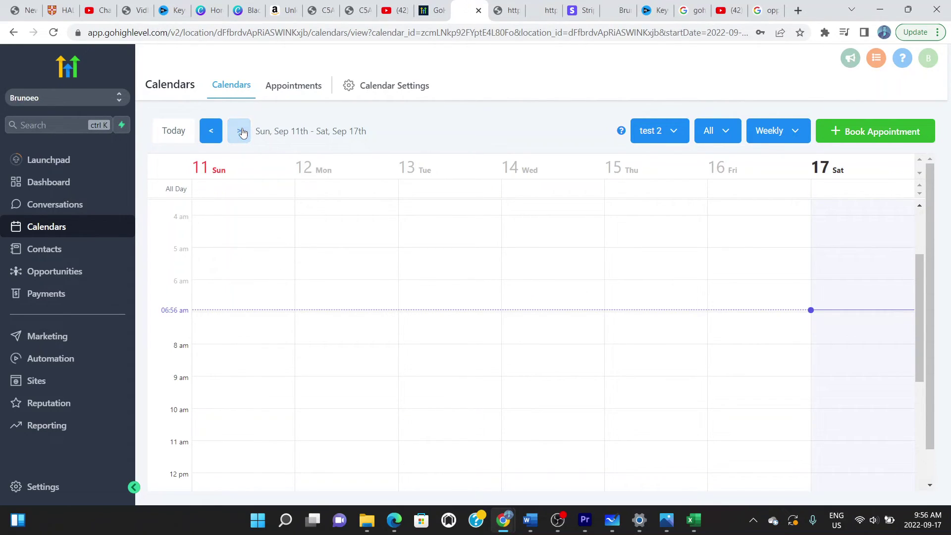
left_click(242, 132)
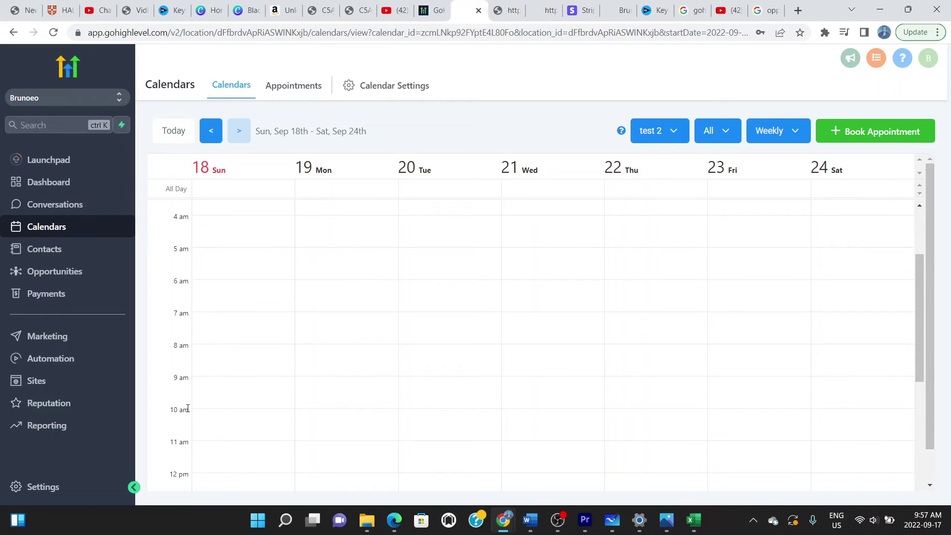
- Book the Mon Sep 19 09:00 slot for the existing contact
left_click(349, 390)
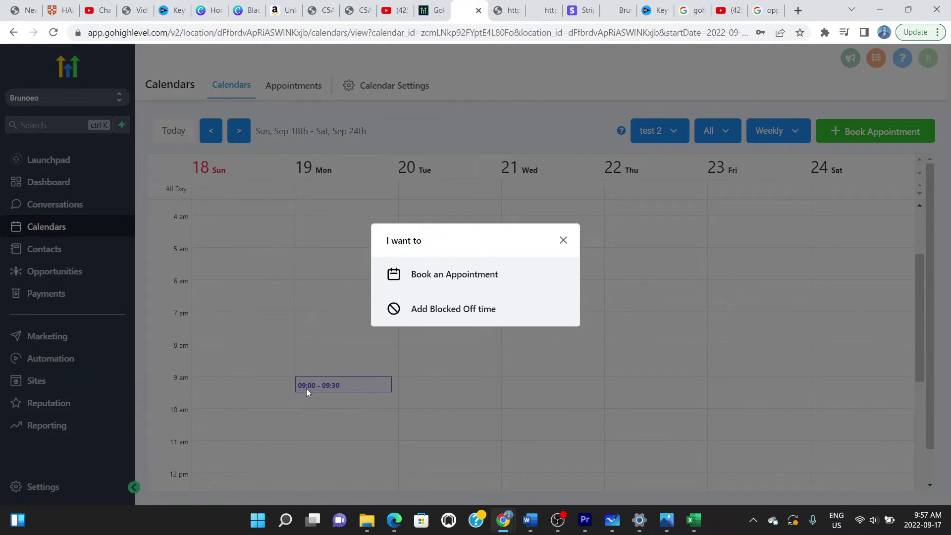
left_click(454, 274)
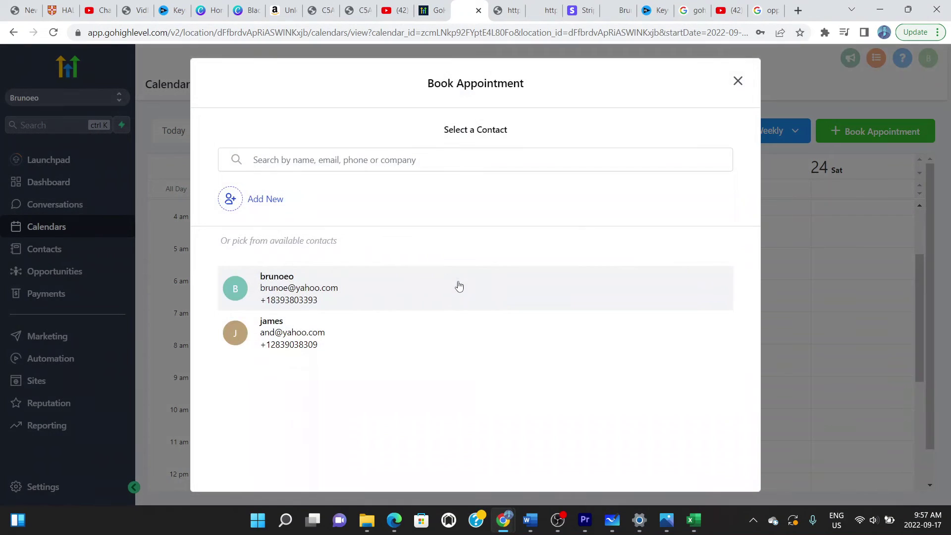
left_click(337, 291)
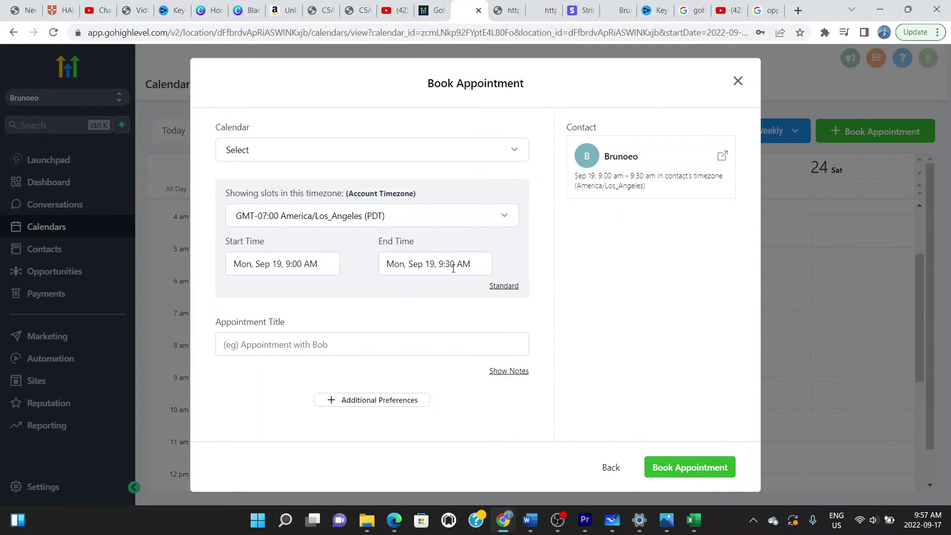
- Set the appointment's end time to 10:00 AM
left_click(455, 264)
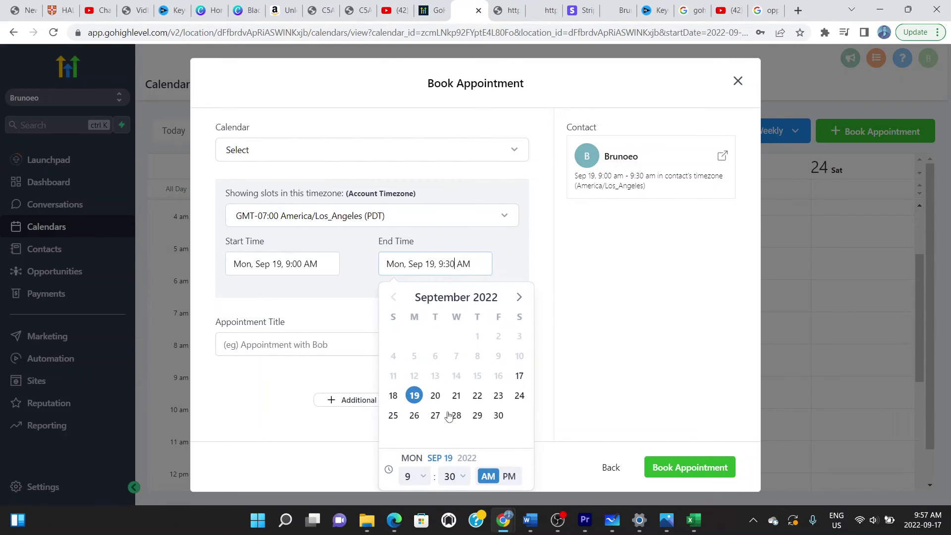
left_click(452, 476)
left_click(416, 476)
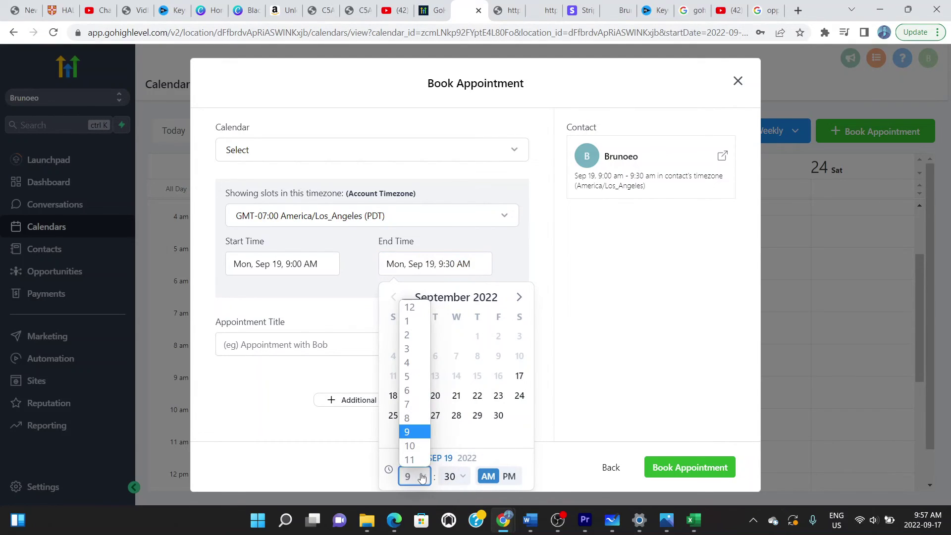
left_click(418, 447)
left_click(452, 476)
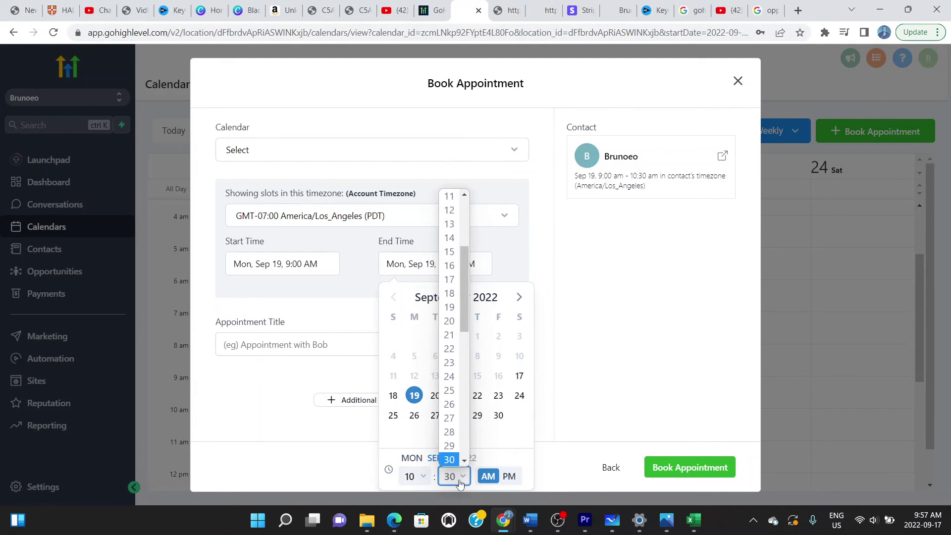
left_click_drag(469, 289, 469, 235)
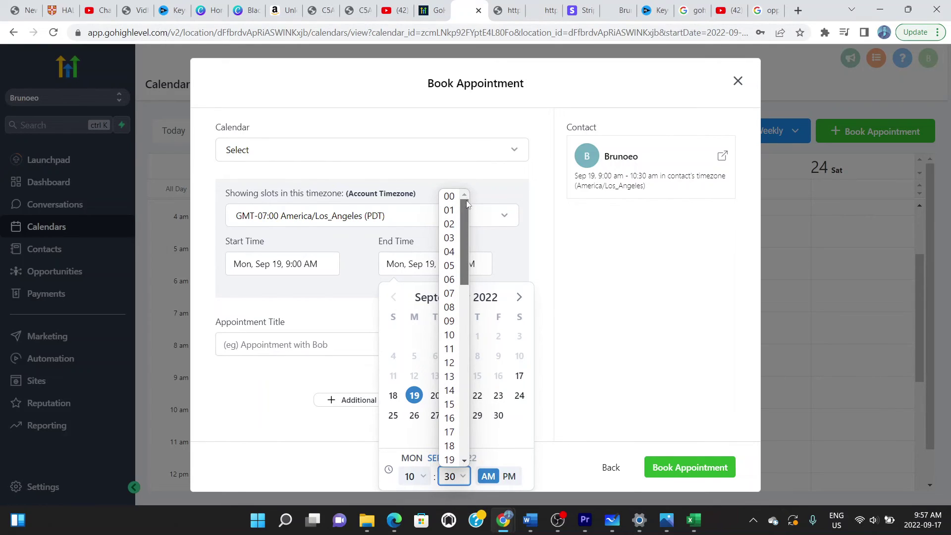
left_click(450, 197)
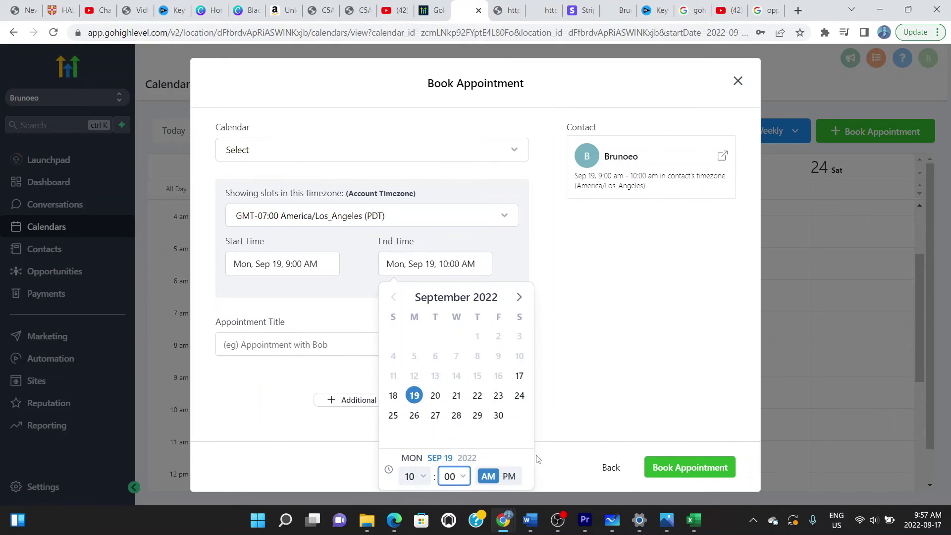
left_click(666, 470)
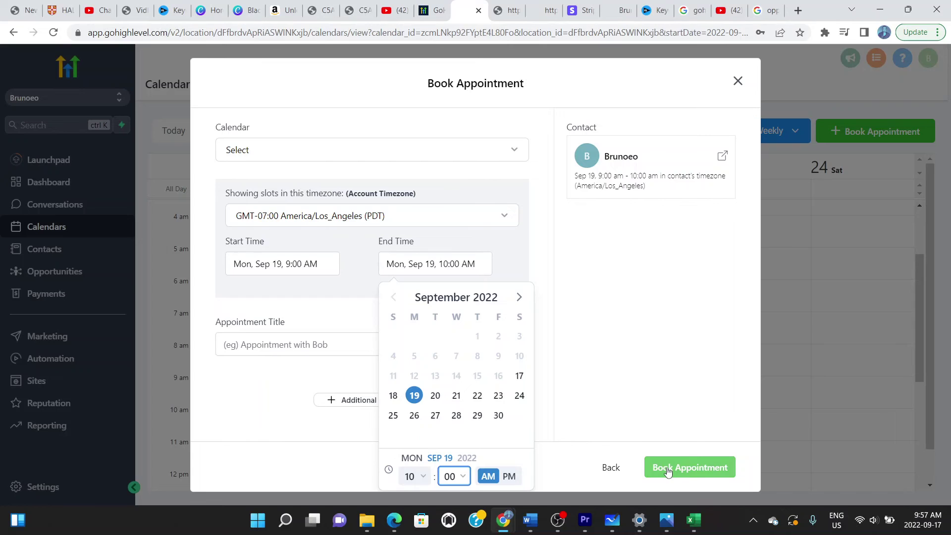
left_click(554, 392)
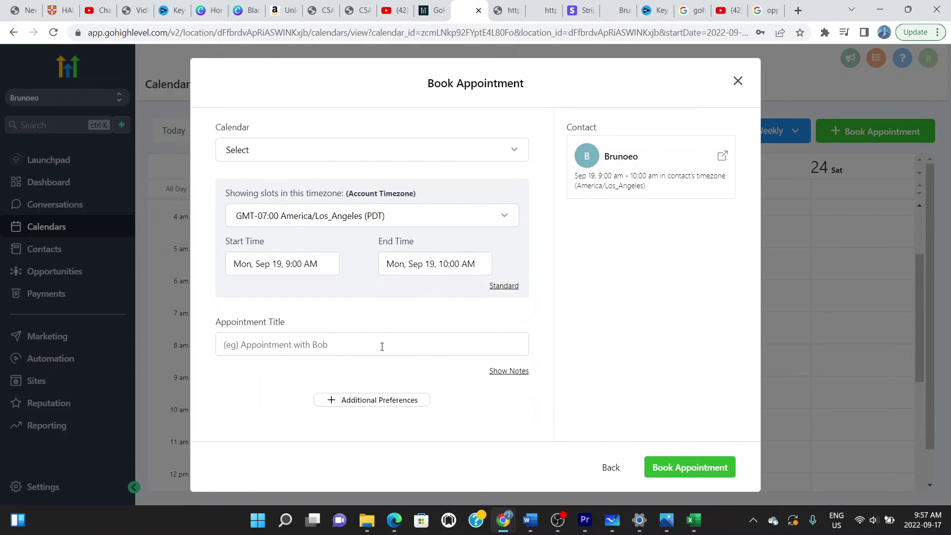
- Title the appointment 'Business Needs Meeting' and reveal the description field
left_click(451, 346)
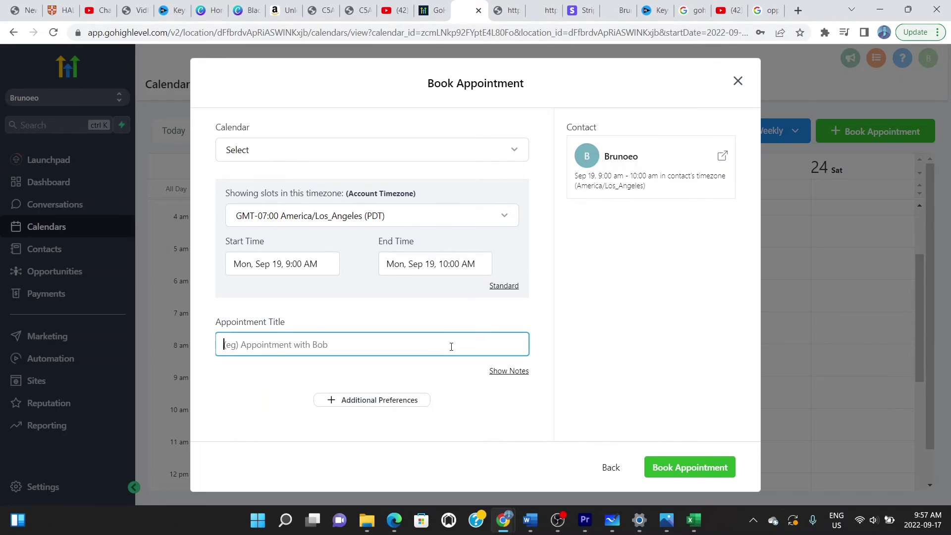
type("Busd")
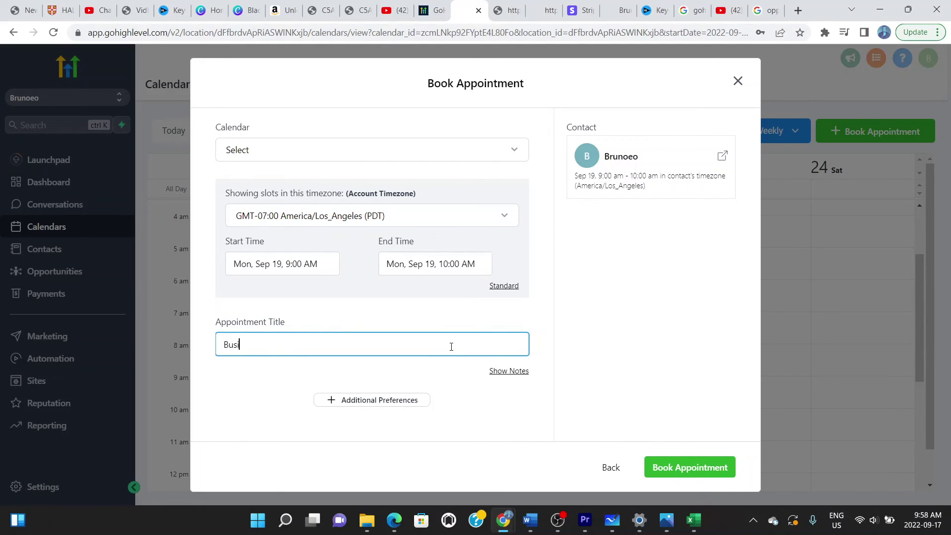
type("ness Needs Meeting")
left_click(510, 371)
scroll(546, 369, "down", 1)
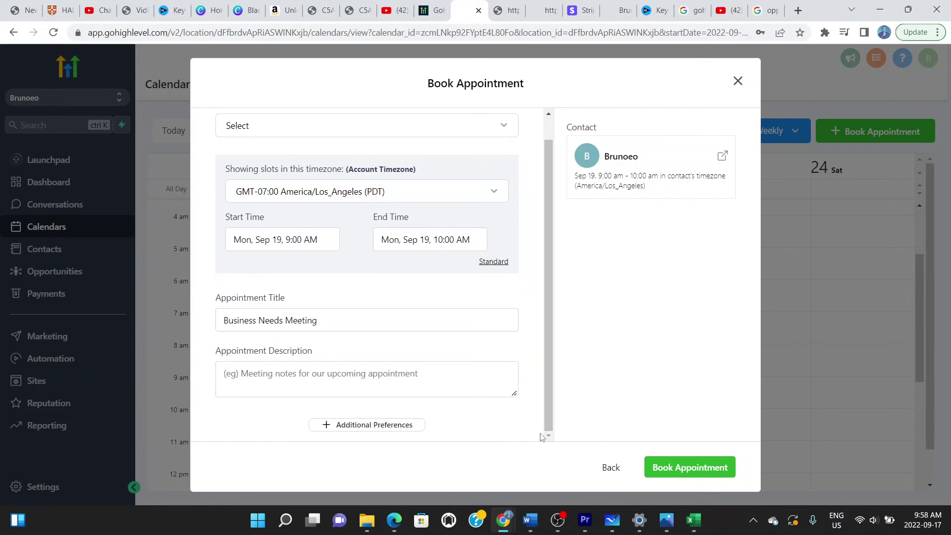
- Write an 'Agenda' description listing Lead generation and Sales targets on separate lines
left_click(468, 392)
type("Agends")
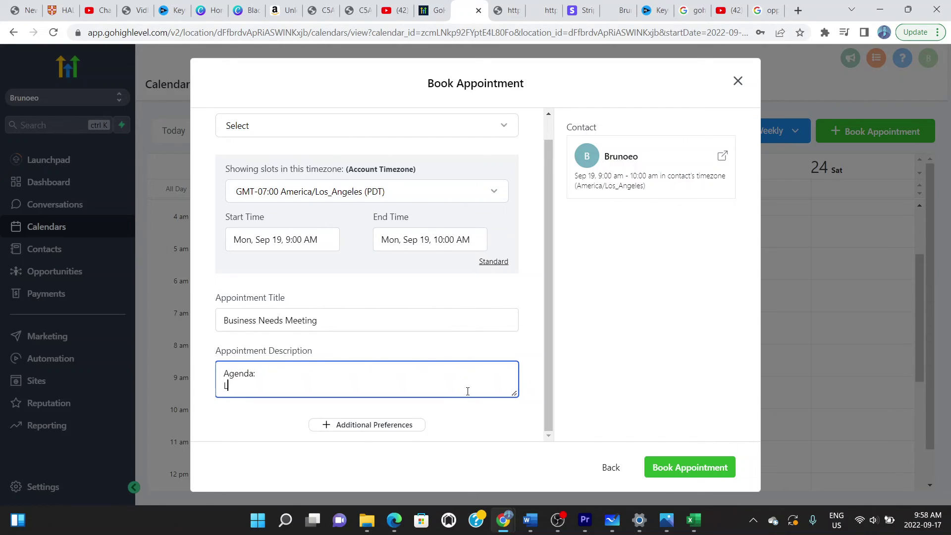
type("ghene")
type("nera")
key("BackSpace")
key("BackSpace")
type("ration")
key("Return")
type("Sal")
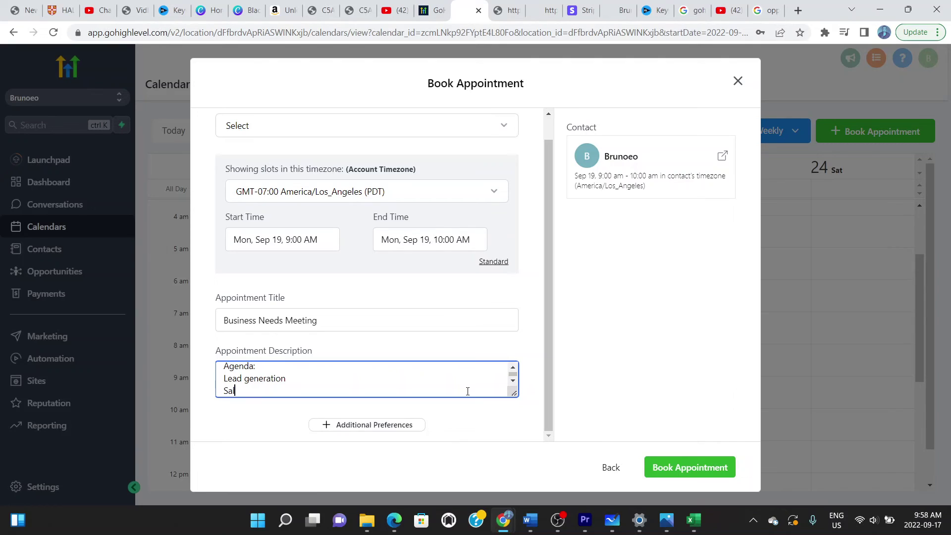
type("es targets.")
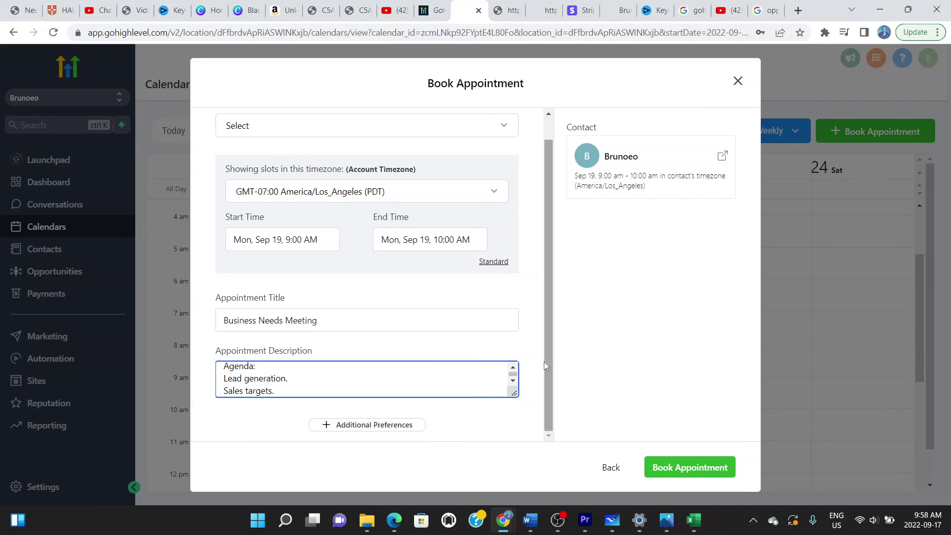
left_click_drag(551, 356, 544, 273)
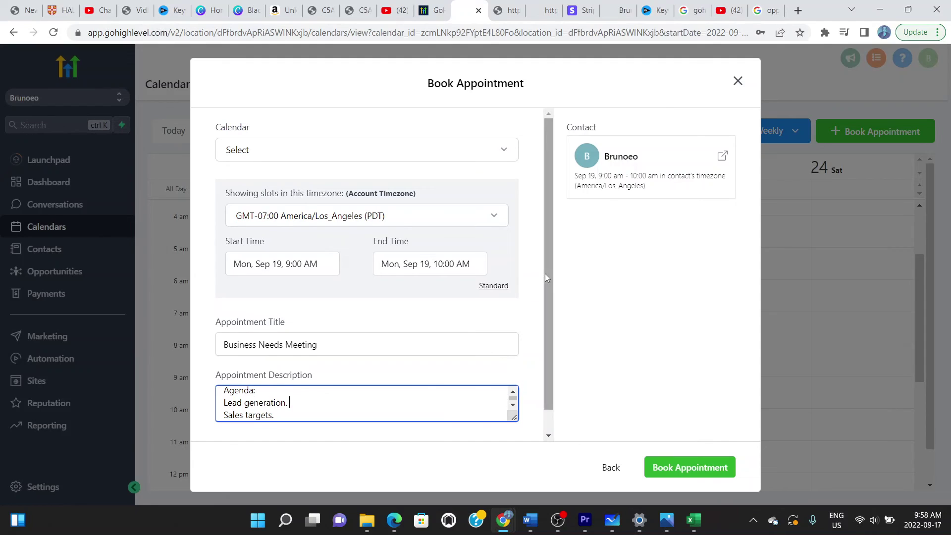
left_click(501, 152)
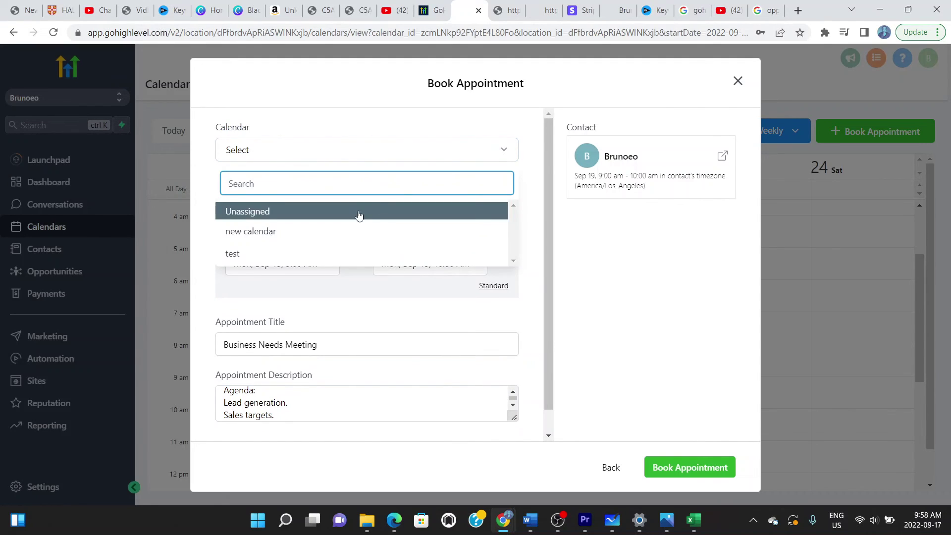
- Assign the appointment to the 'test' calendar and book it
left_click(251, 256)
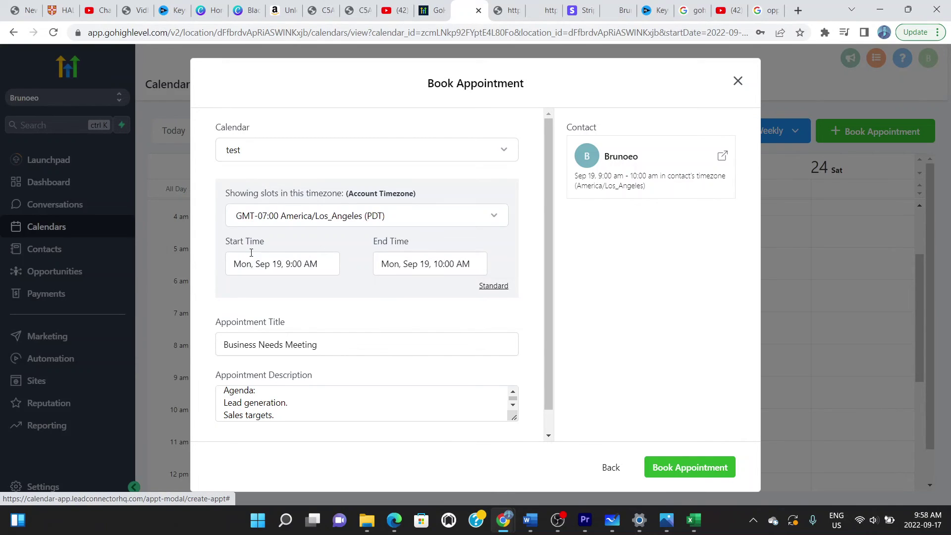
left_click(677, 469)
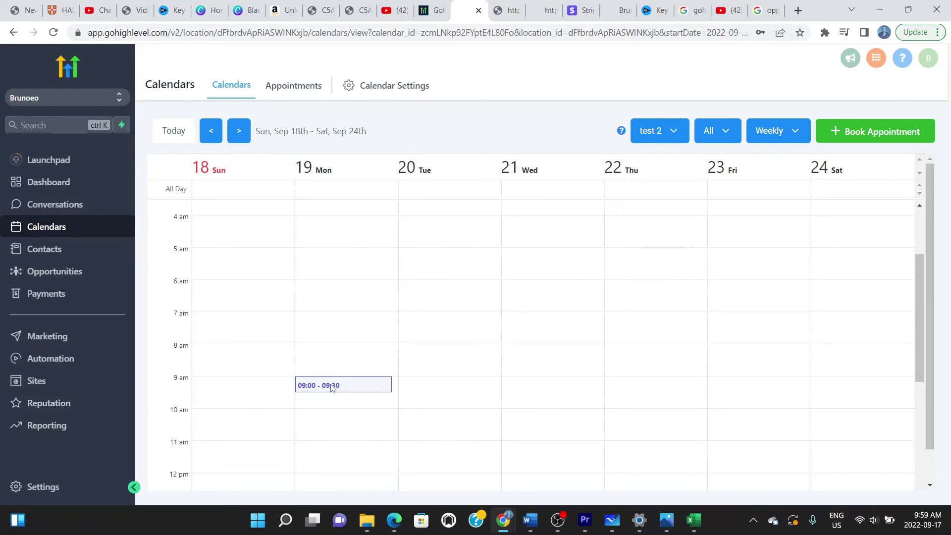
right_click(331, 386)
left_click(325, 387)
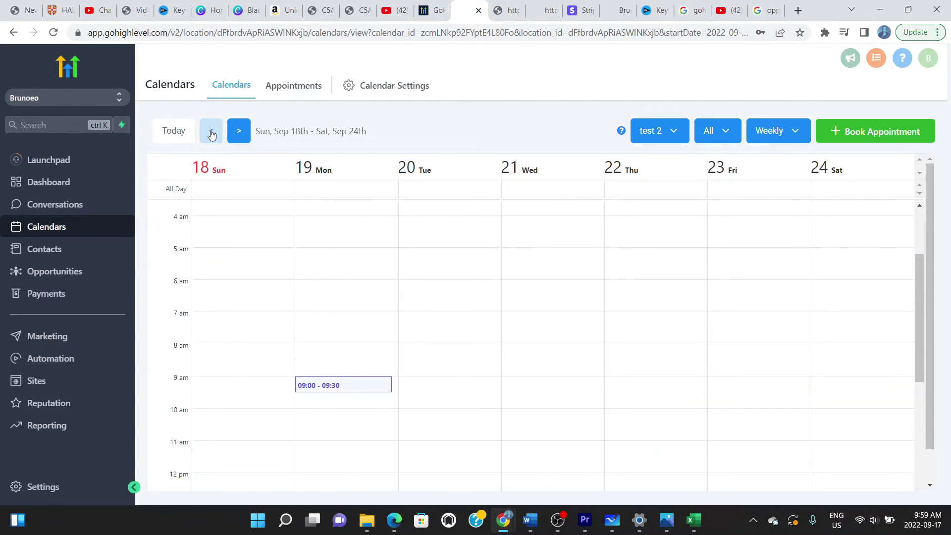
- Show the 'test' calendar for Sep 18–24 and review the Monday Business Needs Meeting details
left_click(212, 134)
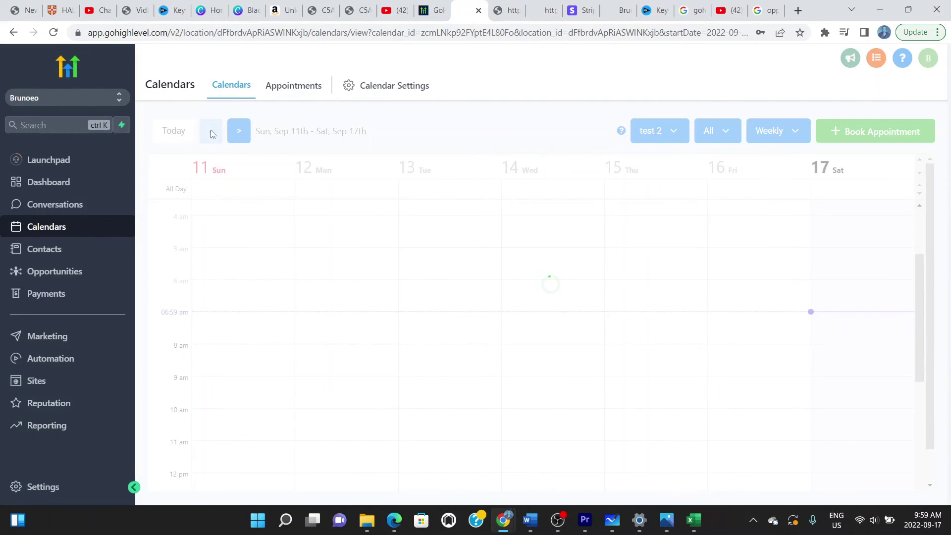
left_click(238, 130)
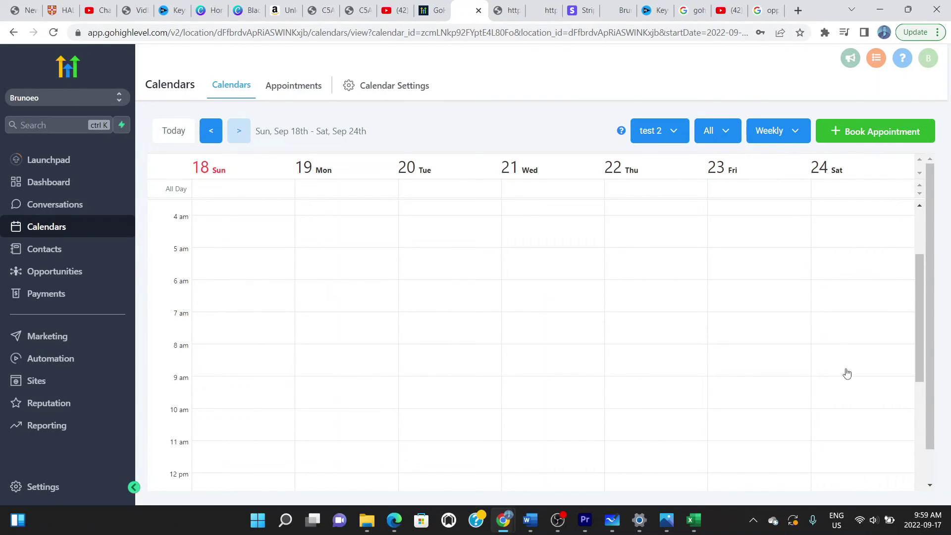
left_click(679, 138)
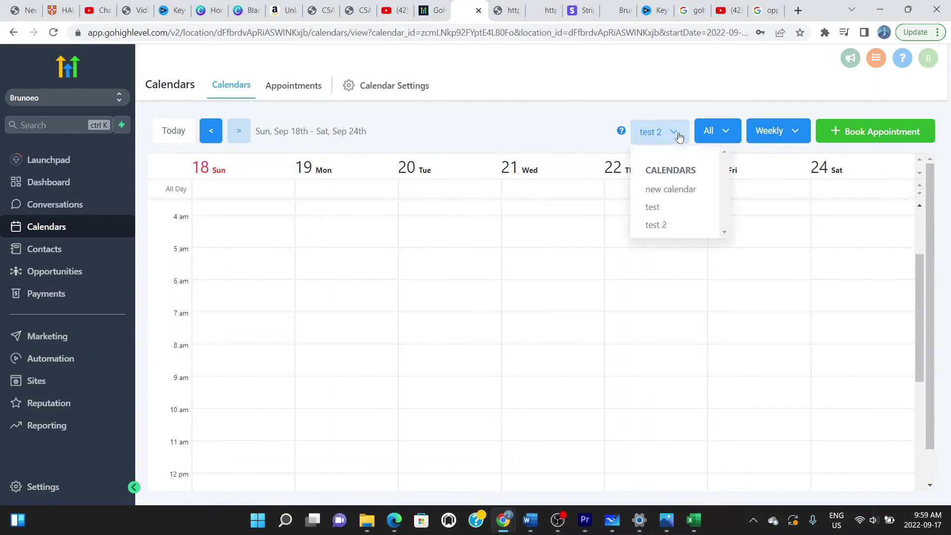
left_click(653, 207)
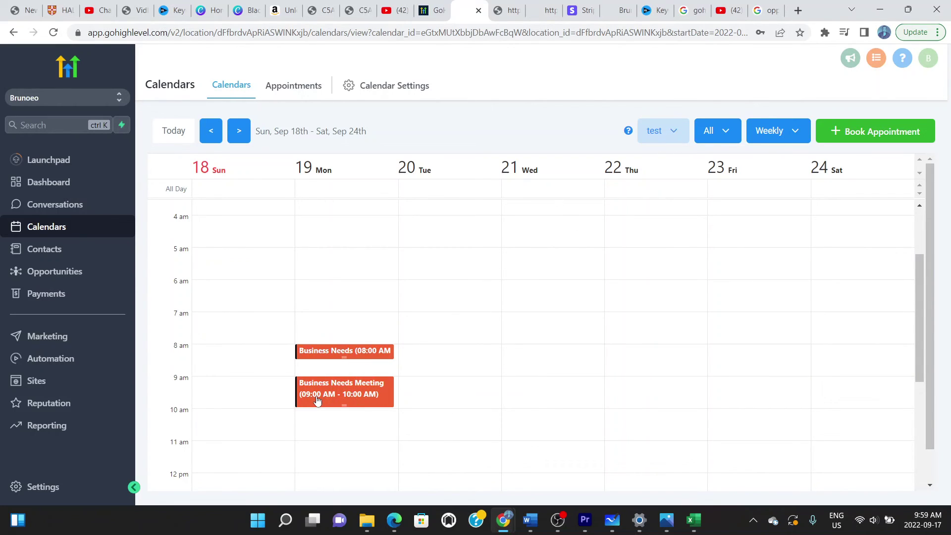
left_click(342, 390)
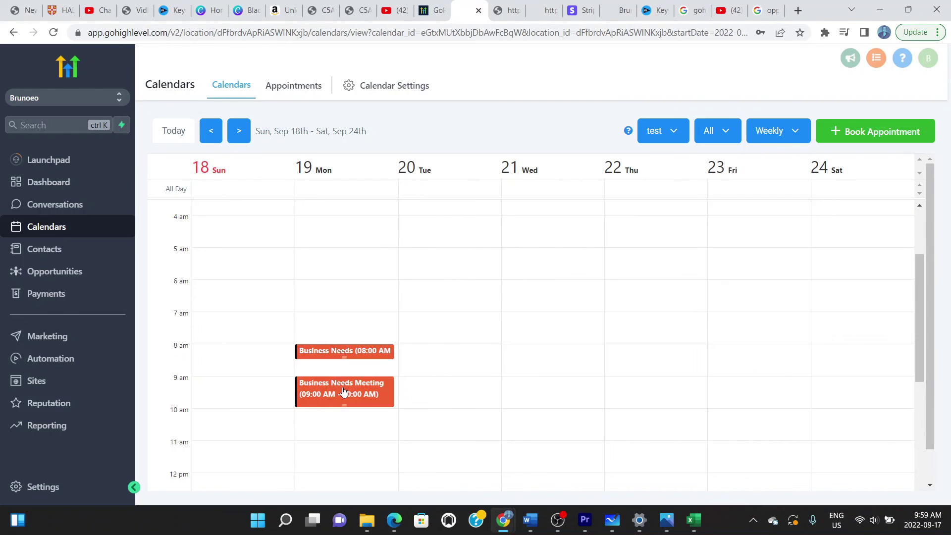
left_click(343, 390)
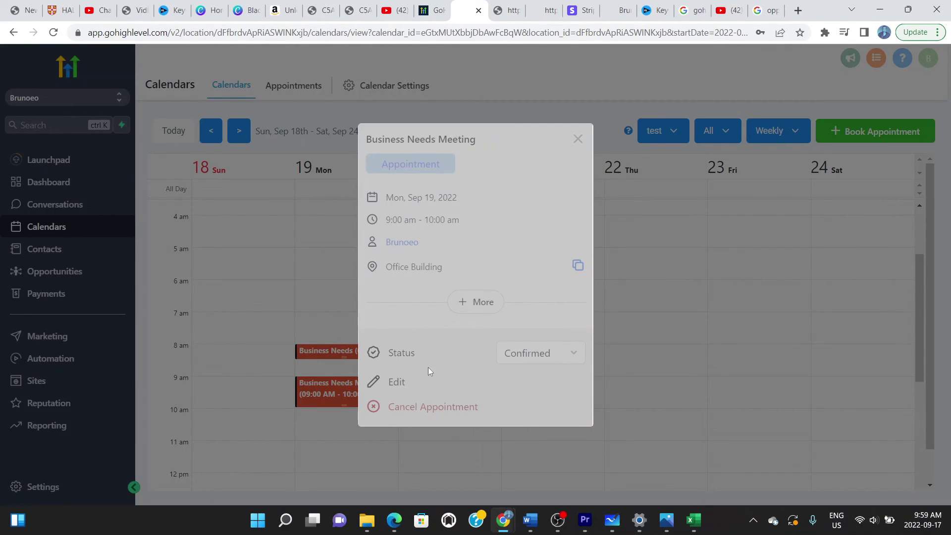
left_click(320, 328)
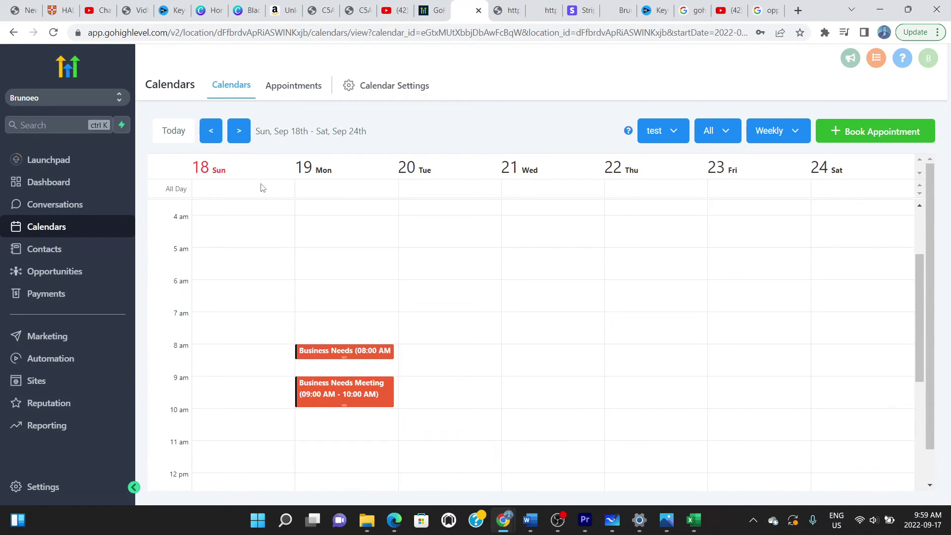
- Open the Appointments list and expand the status options on the contact's Sep 19 booking
left_click(297, 89)
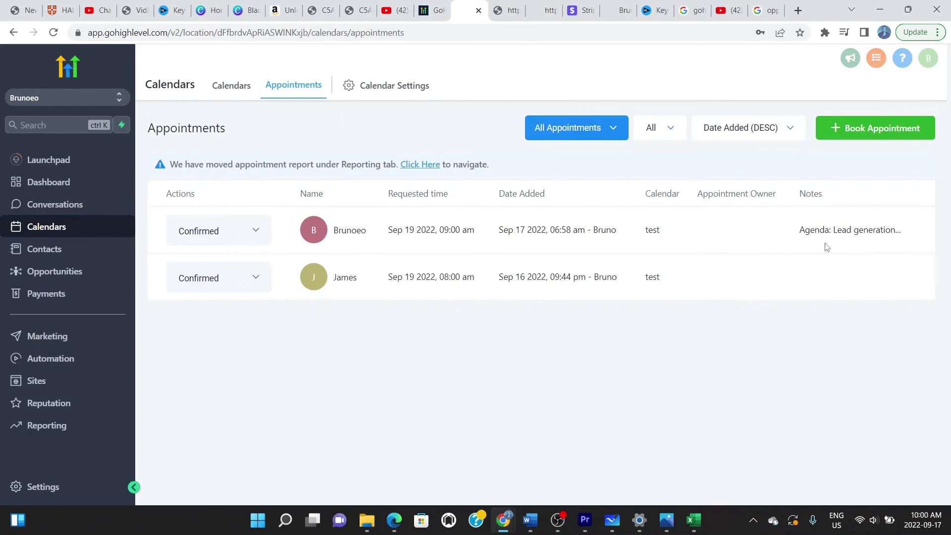
left_click(261, 234)
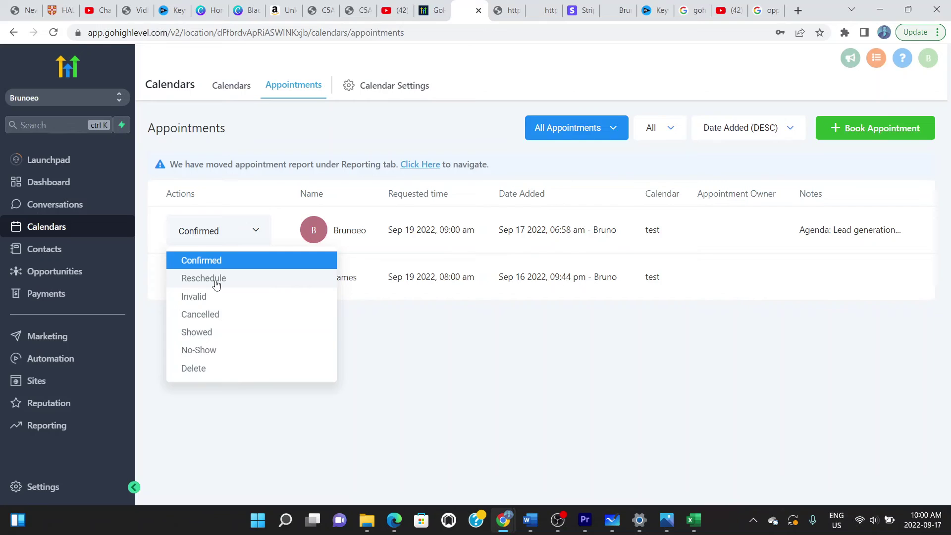
- Reschedule the contact's meeting to end Tue Sep 20 at 10:00 AM and save
left_click(216, 279)
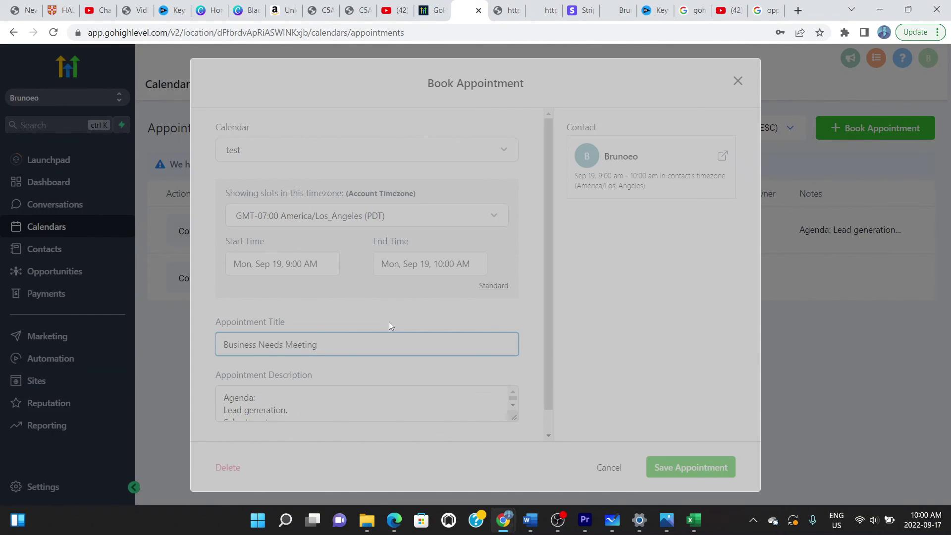
left_click(435, 265)
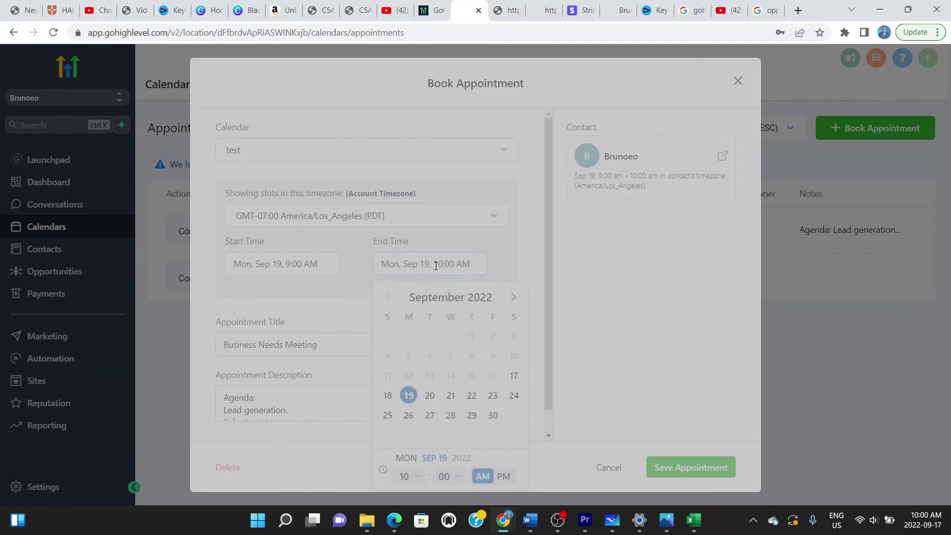
left_click(436, 265)
left_click(449, 265)
left_click(428, 396)
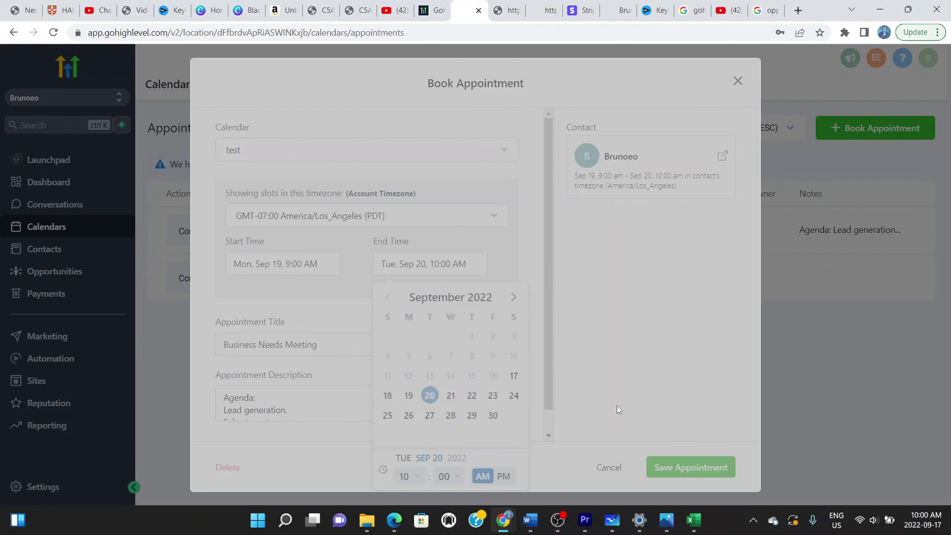
scroll(545, 371, "down", 1)
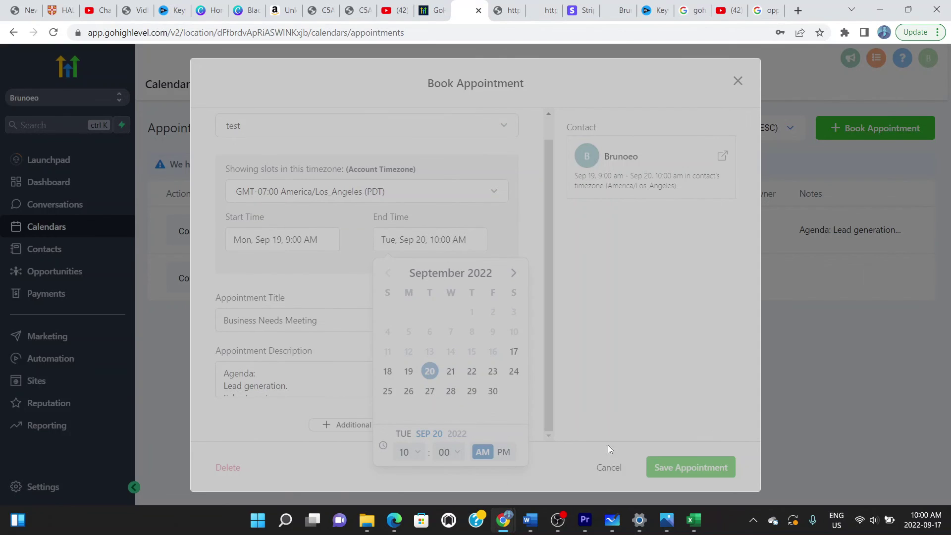
left_click(673, 469)
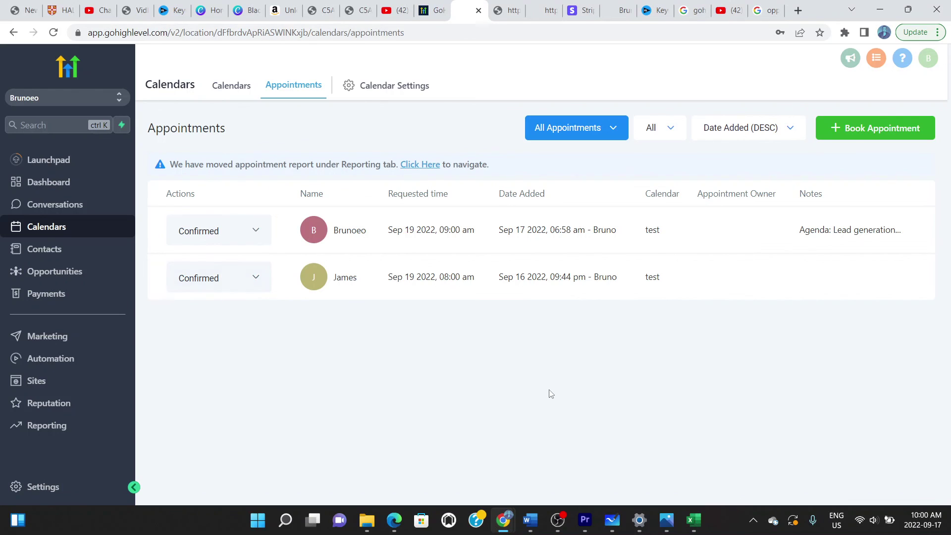